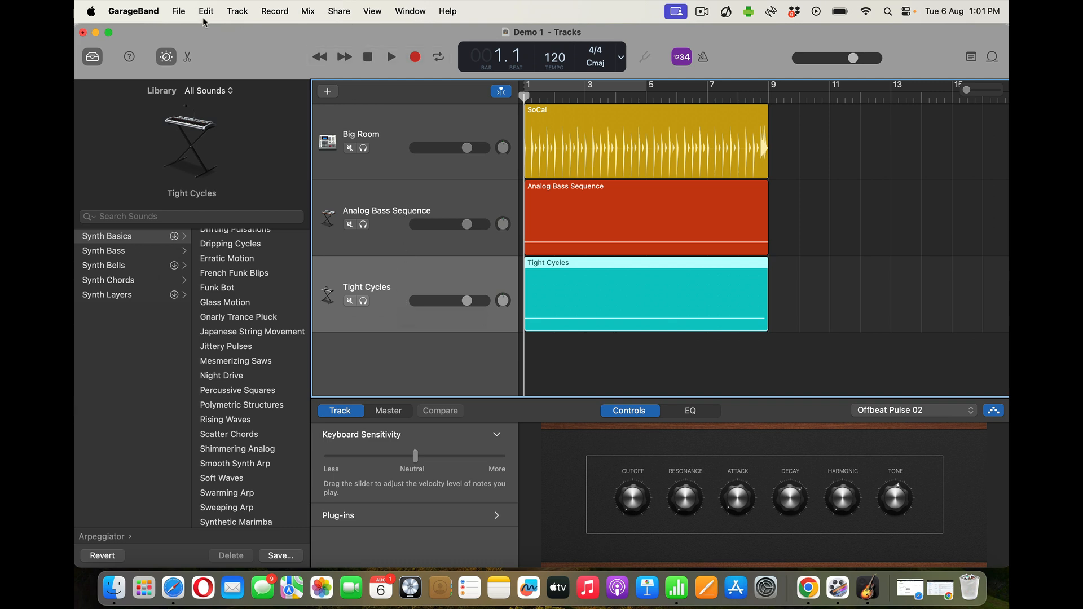
- Create a new Software Instrument track below the Tight Cycles track
left_click(237, 11)
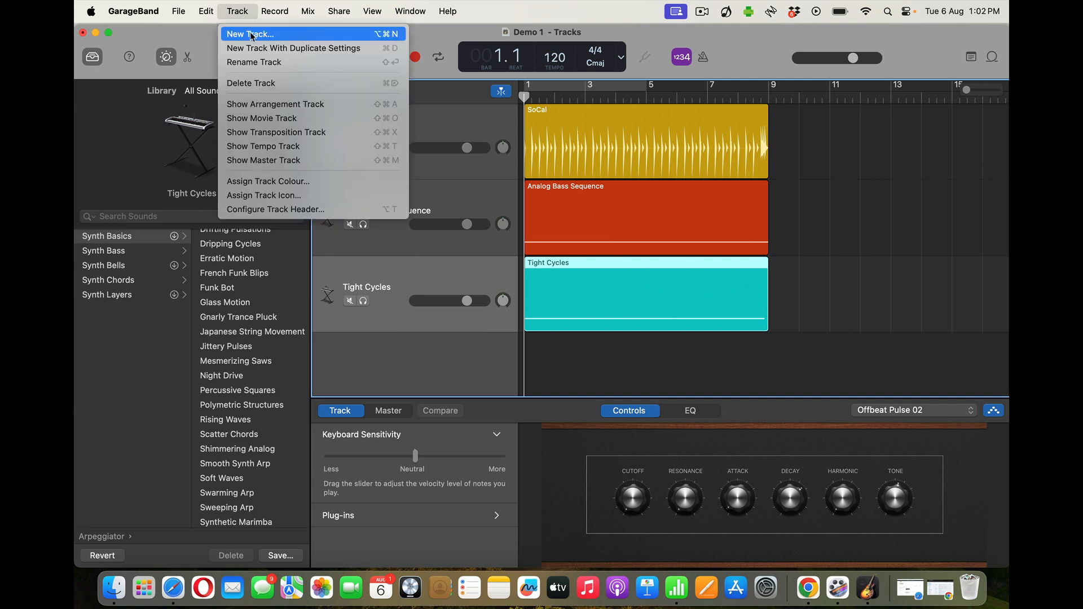
left_click(251, 35)
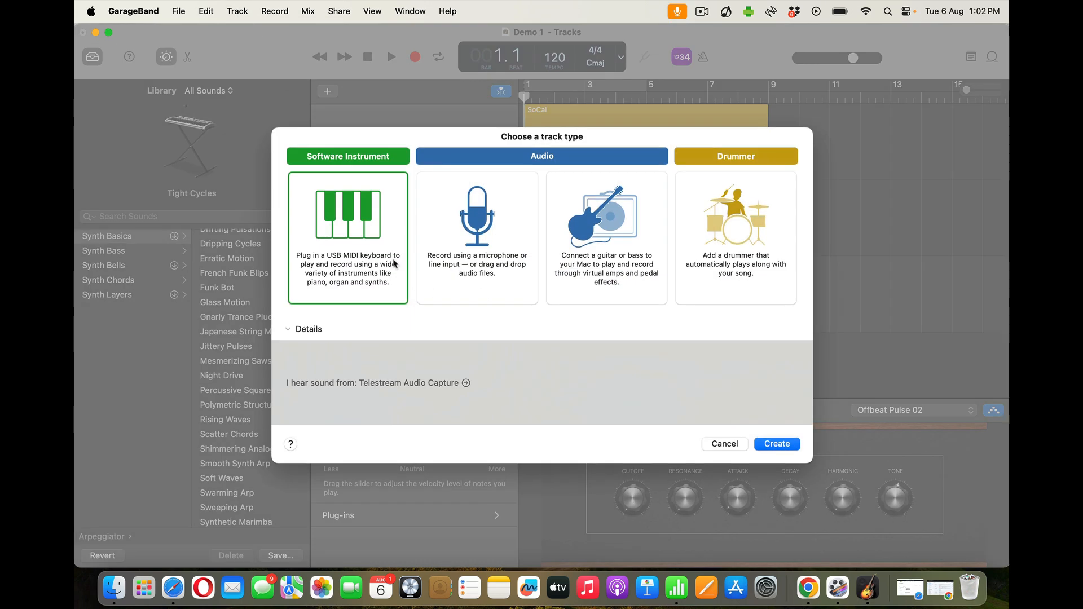
left_click(780, 445)
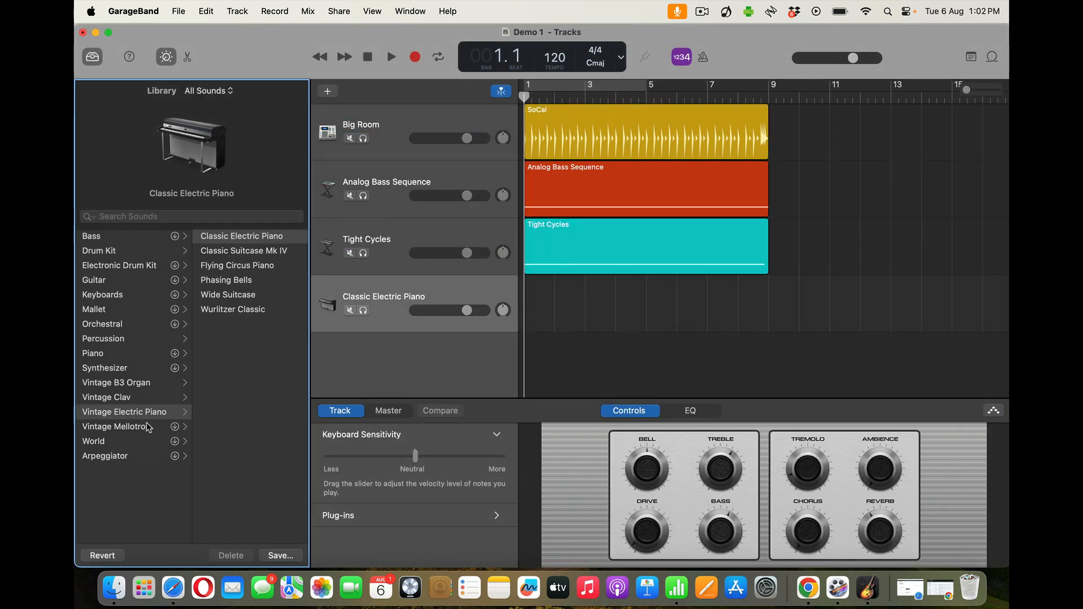
- Load the Digital Chords sound from the Arpeggiator's Synth Chords category on the new track
left_click(123, 458)
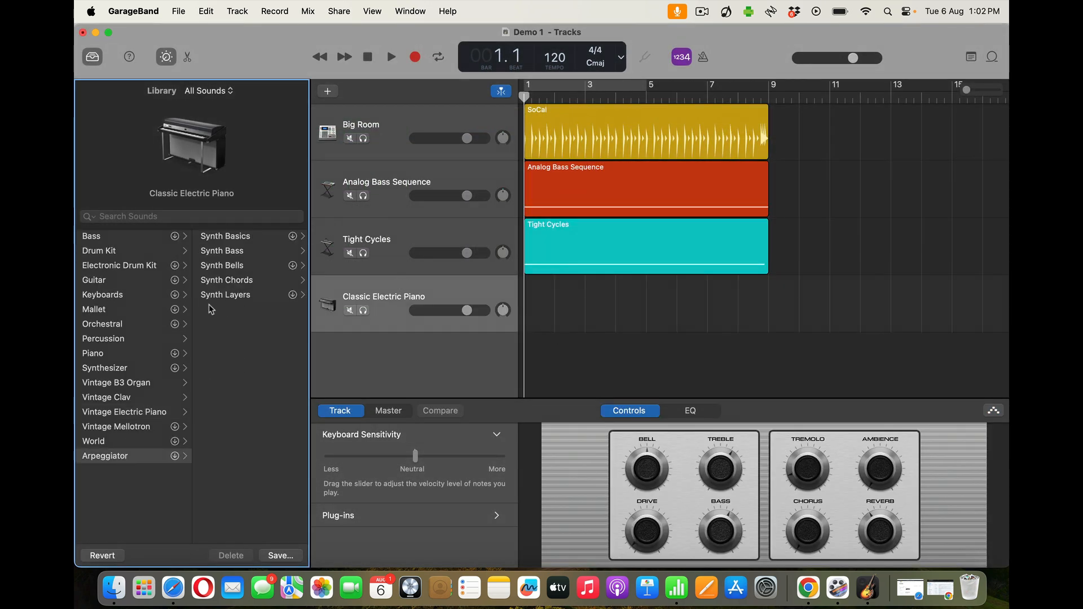
left_click(227, 280)
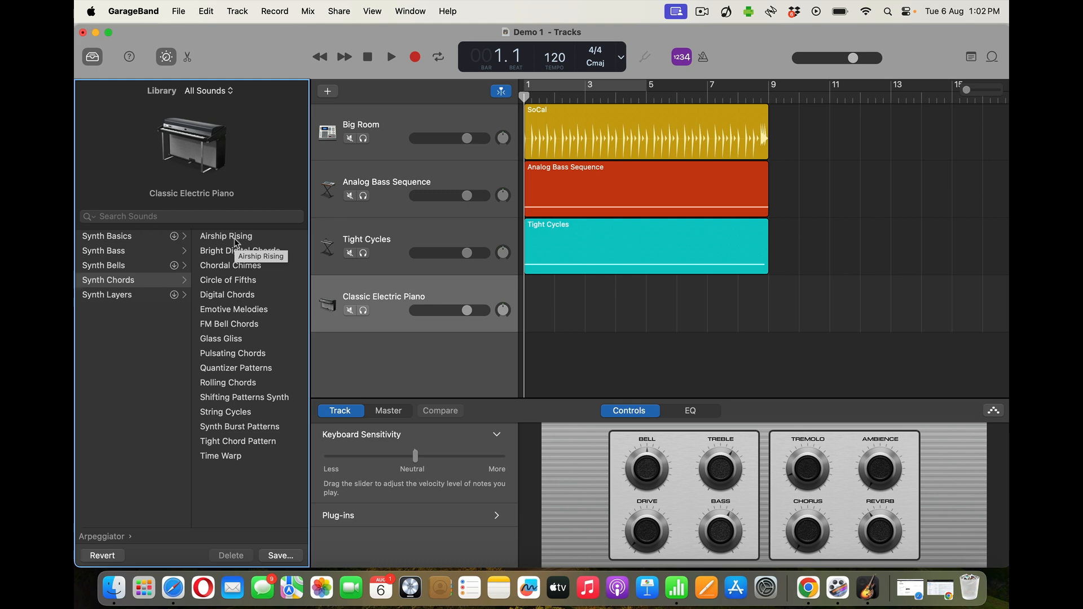
left_click(242, 296)
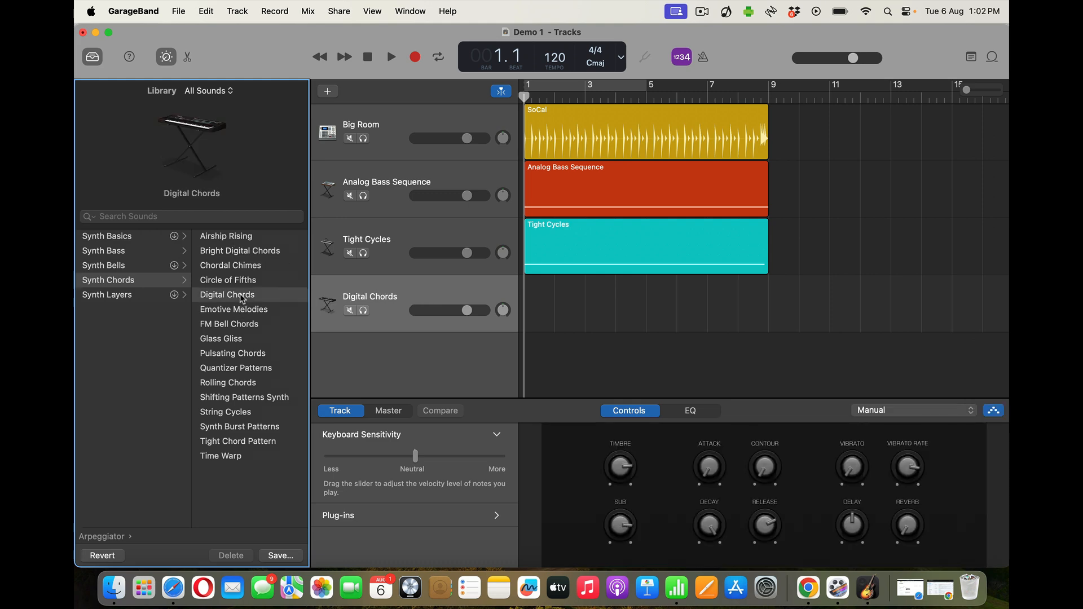
- Show the Musical Typing keyboard and audition the Digital Chords sound by playing a C♯ note twice
key("super+k")
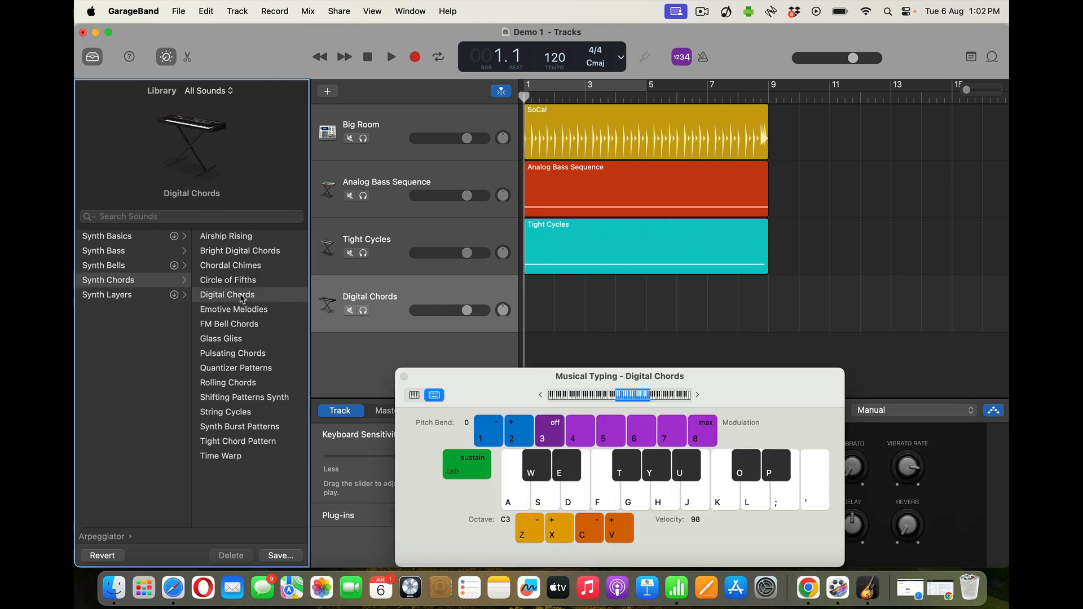
key("w")
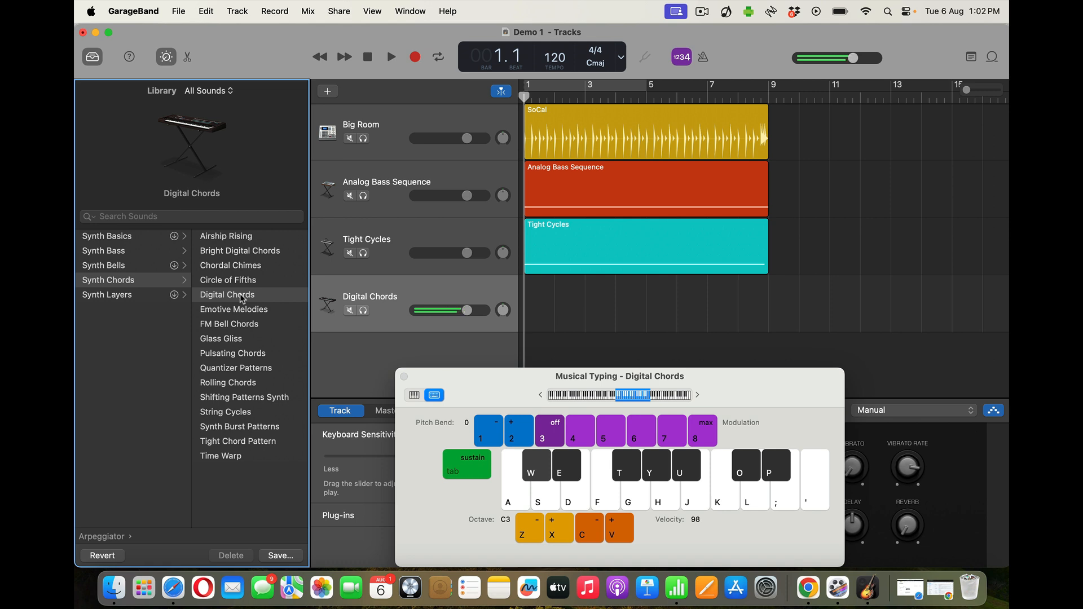
key("w")
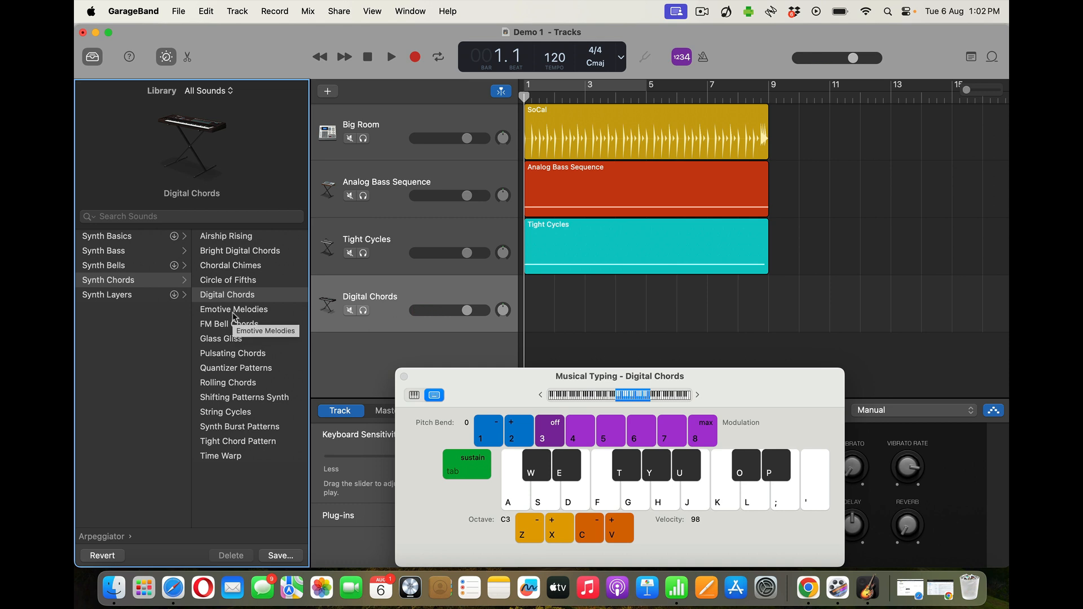
- Try the Bright Digital Chords sound with a C♯ note, and return the track to Digital Chords
left_click(238, 254)
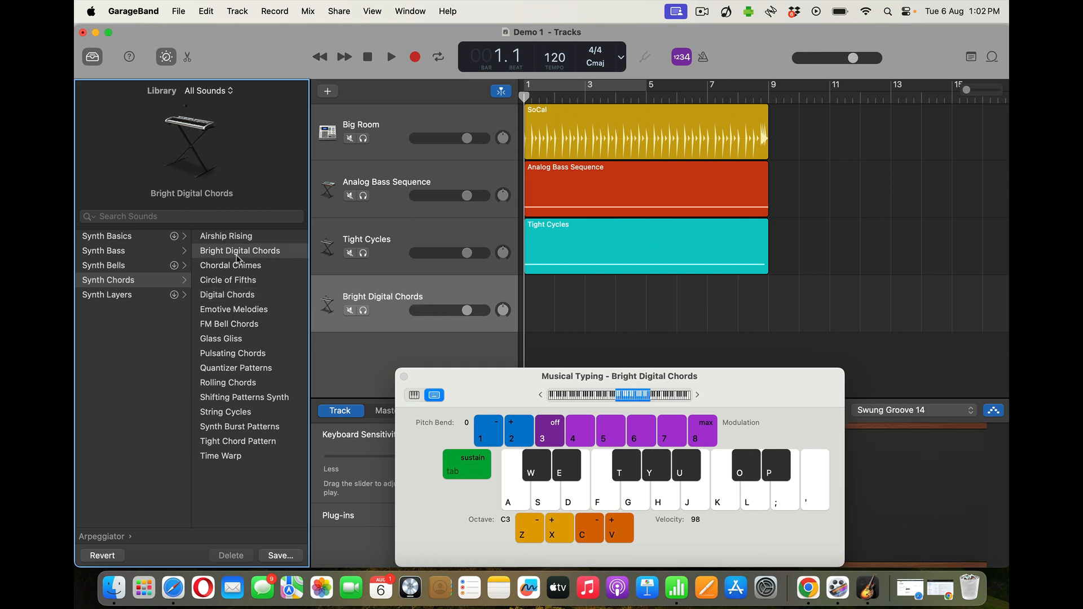
key("w")
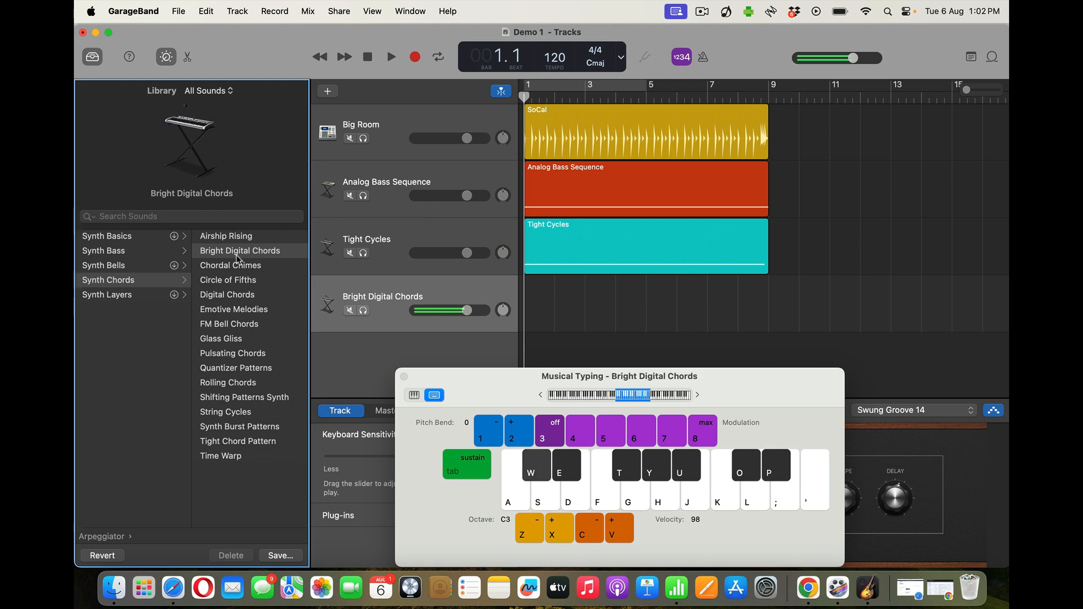
left_click(241, 298)
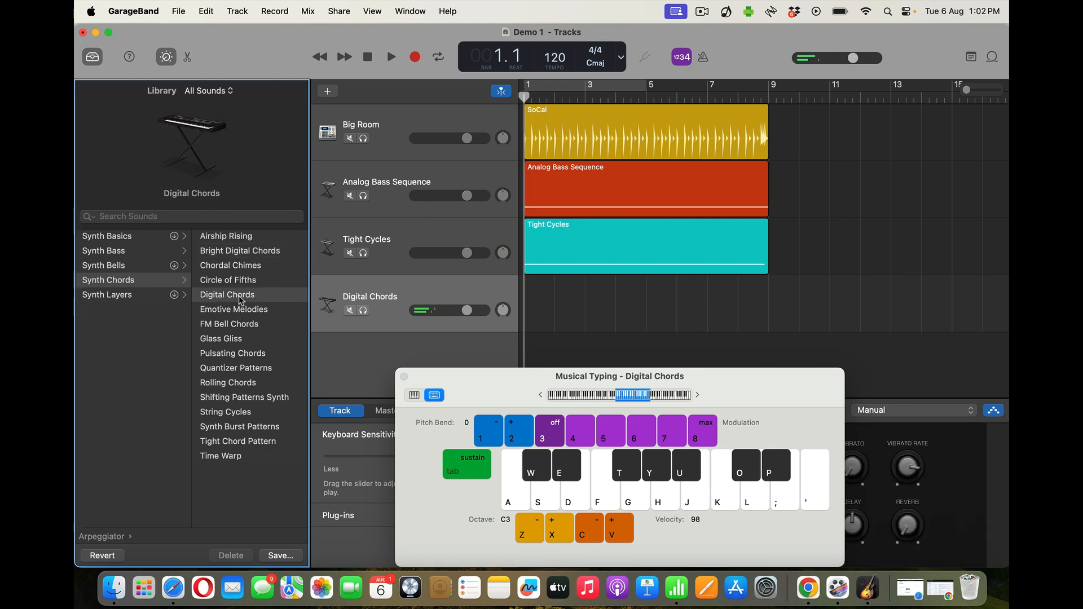
- Set the Musical Typing octave to C4 and audition the Digital Chords sound with repeated C♯ notes
left_click_drag(468, 383, 281, 239)
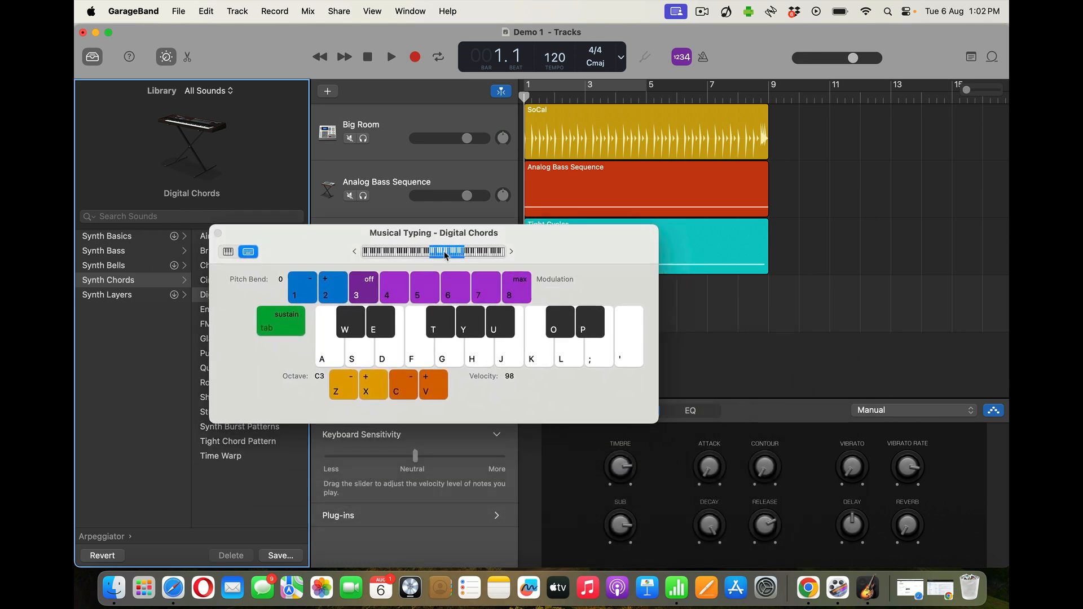
left_click_drag(445, 255, 466, 254)
key("w")
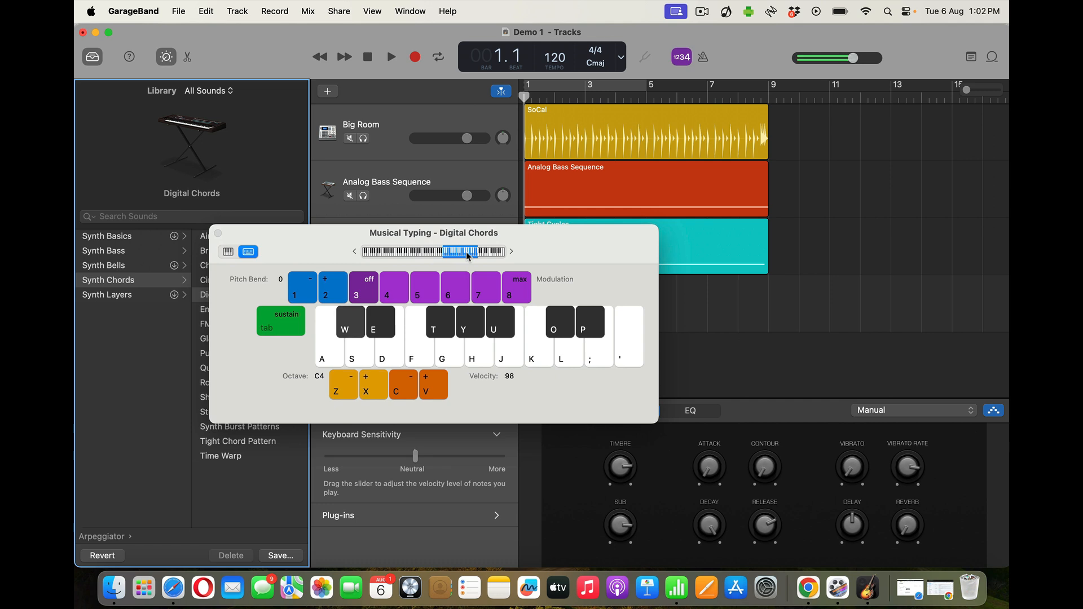
key("z")
key("w")
key("w")
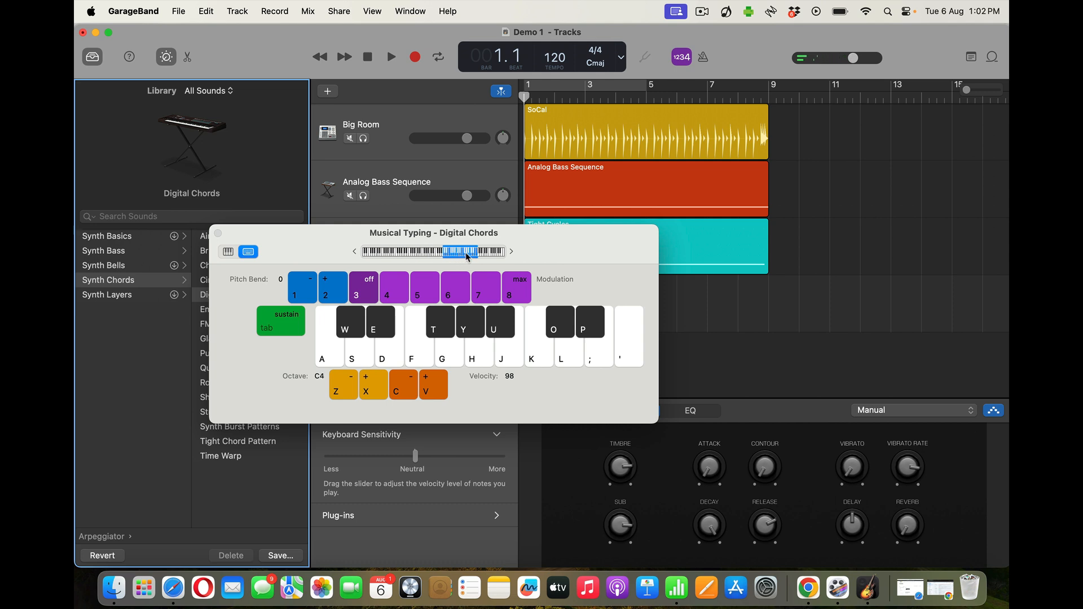
key("w")
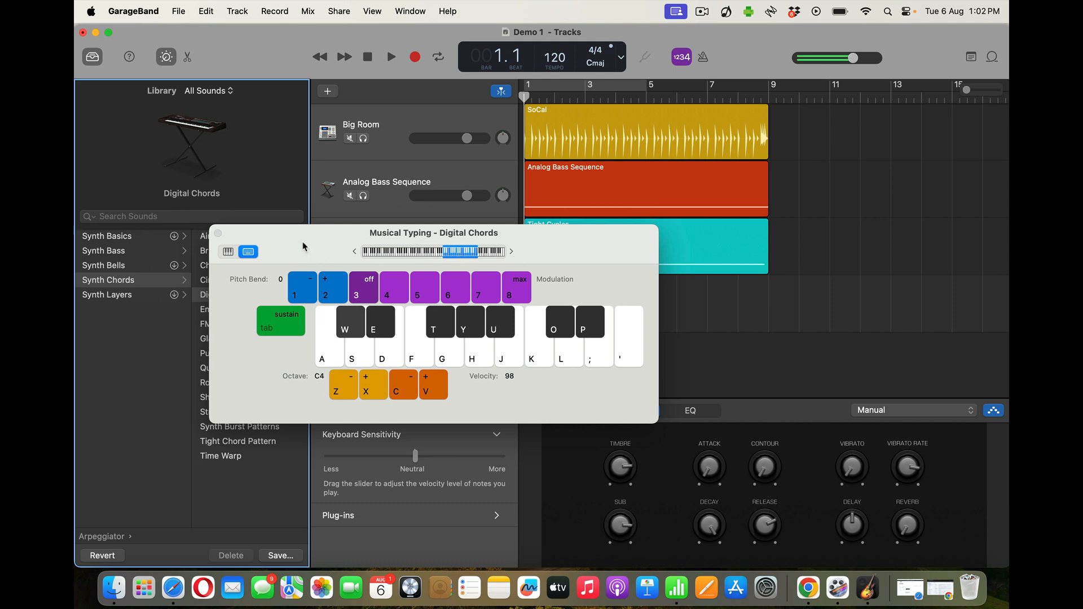
- Record one sustained C♯ note on the Digital Chords track from bar 1 until just past bar 9
left_click_drag(303, 247, 525, 422)
left_click(425, 296)
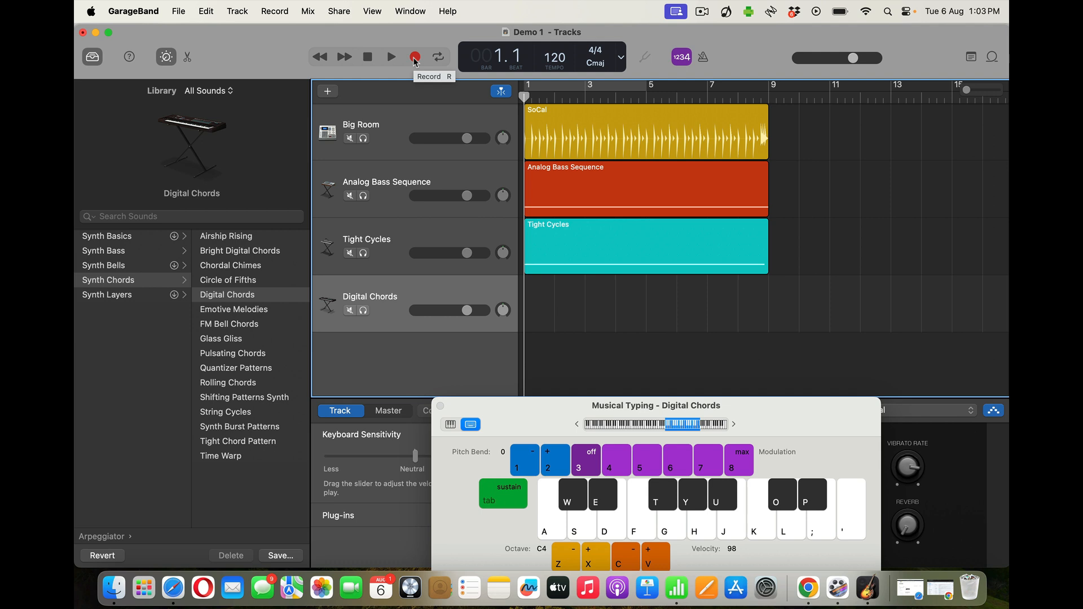
left_click(414, 58)
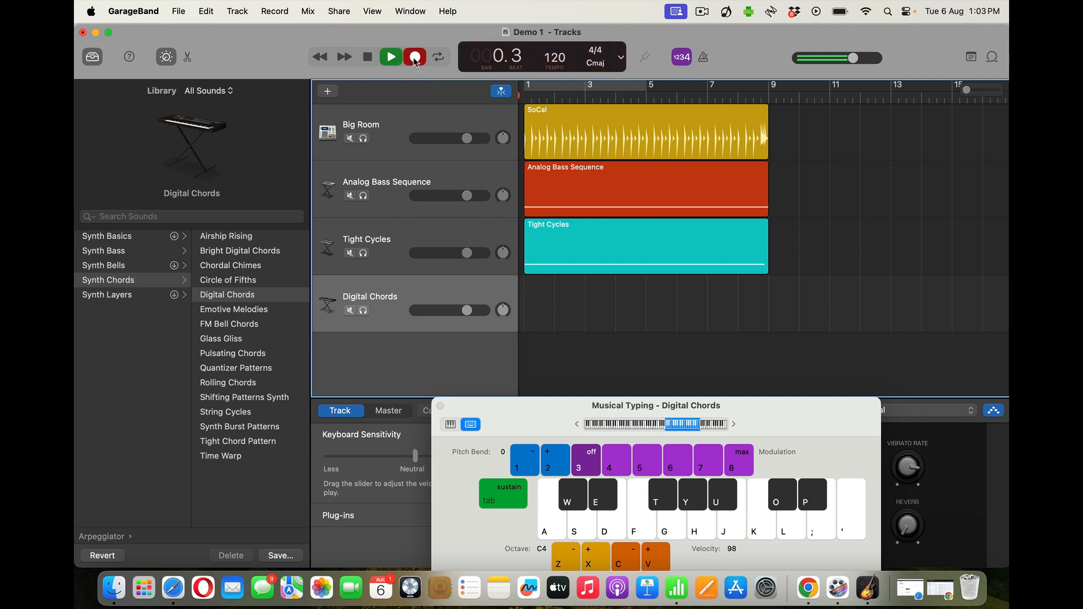
key("w")
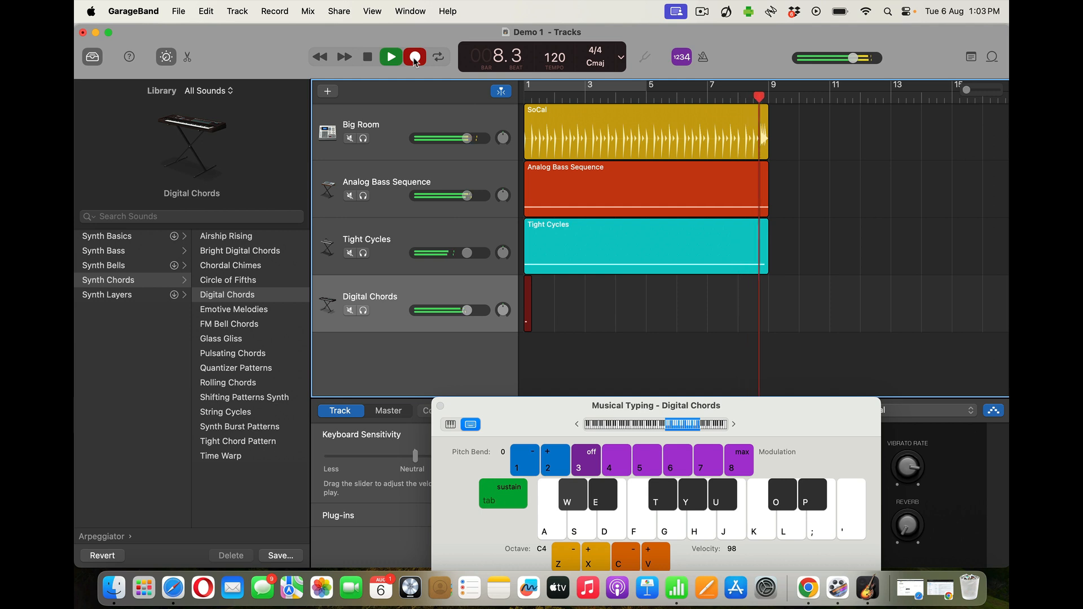
key("space")
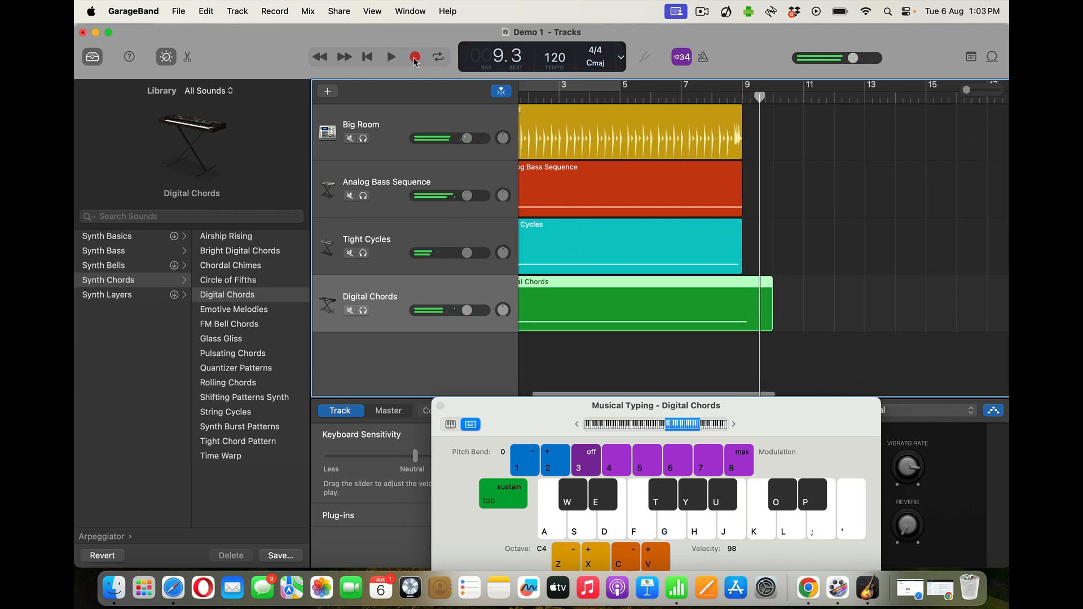
- Close Musical Typing and, in the recorded region's Piano Roll, shift the sustained note back to start at bar 1
double_click(551, 299)
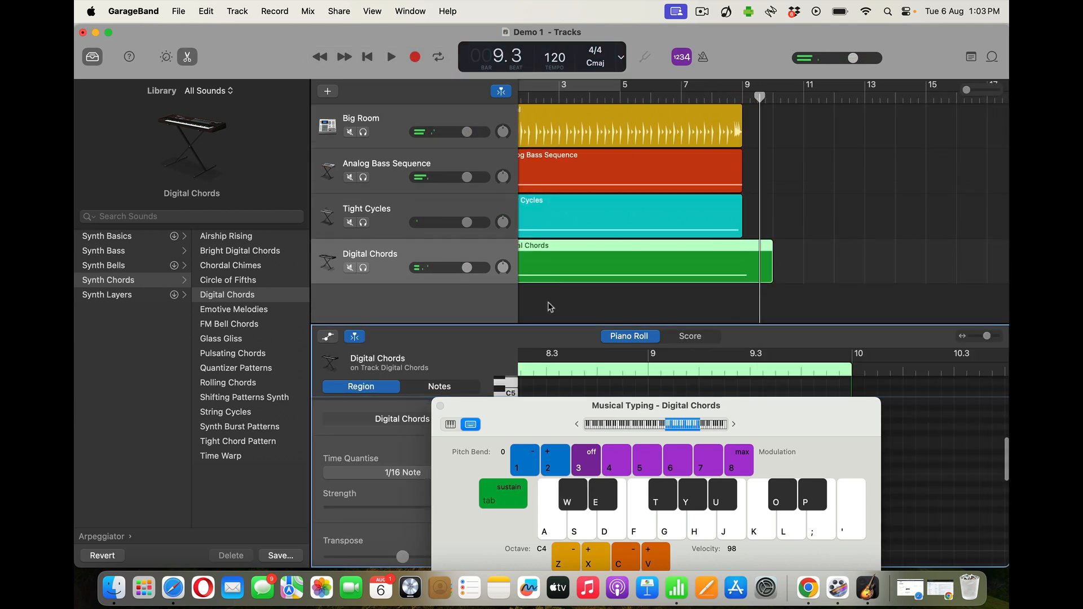
left_click(440, 406)
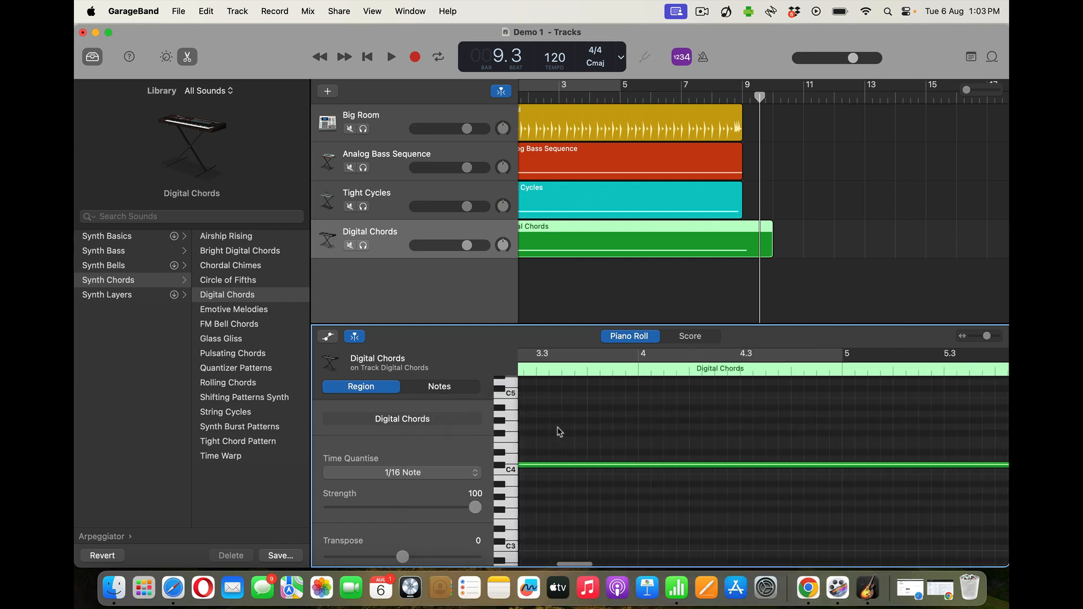
scroll(694, 433, "left", 10)
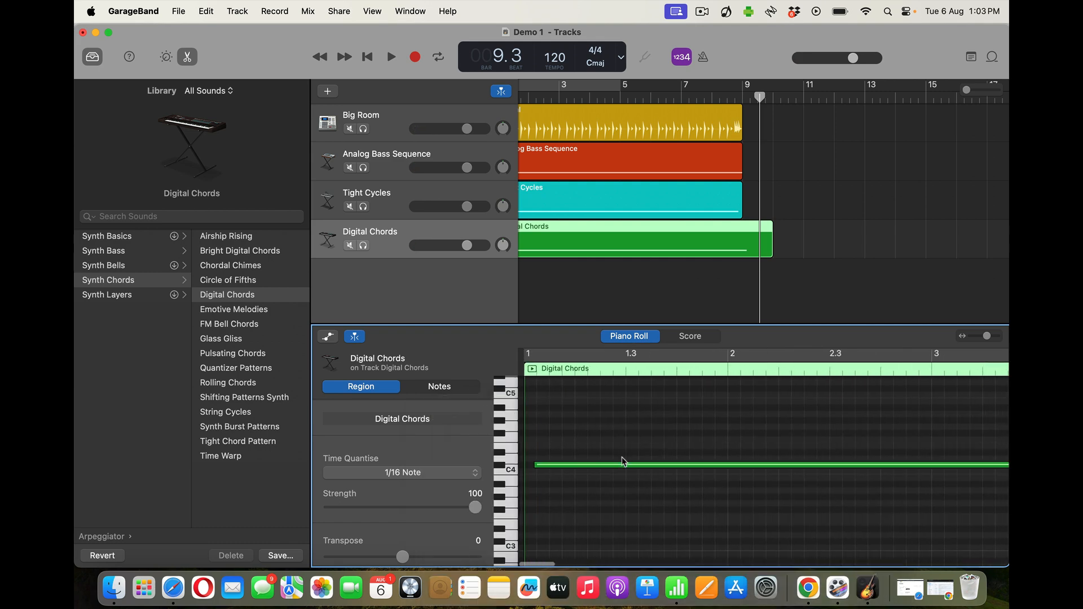
left_click_drag(622, 462, 617, 467)
- Split the Digital Chords region at bar 9 and delete the leftover piece after the split
left_click_drag(760, 98, 741, 100)
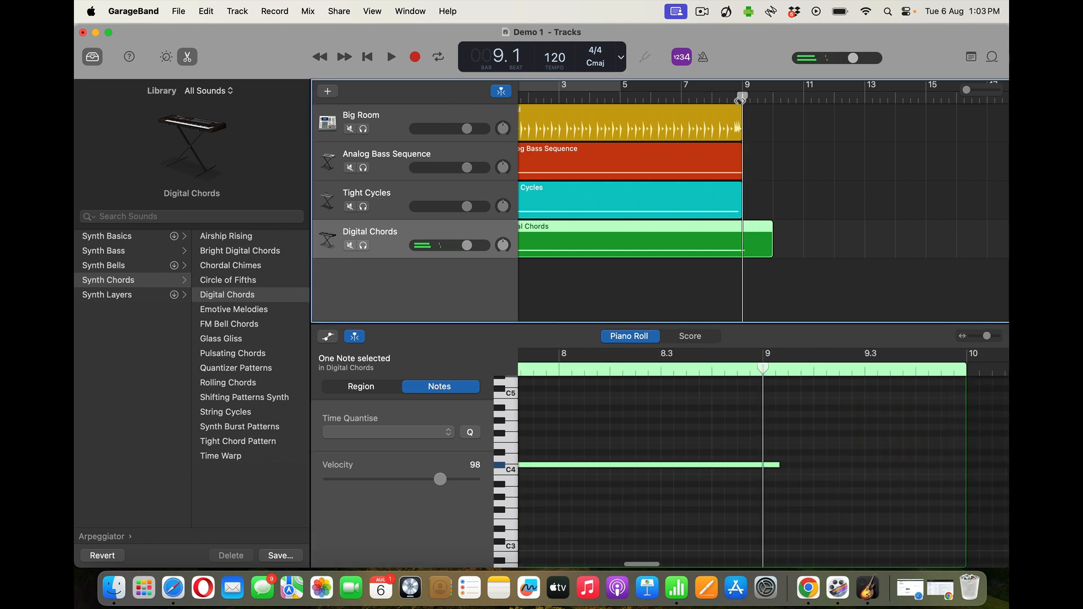
key("super+t")
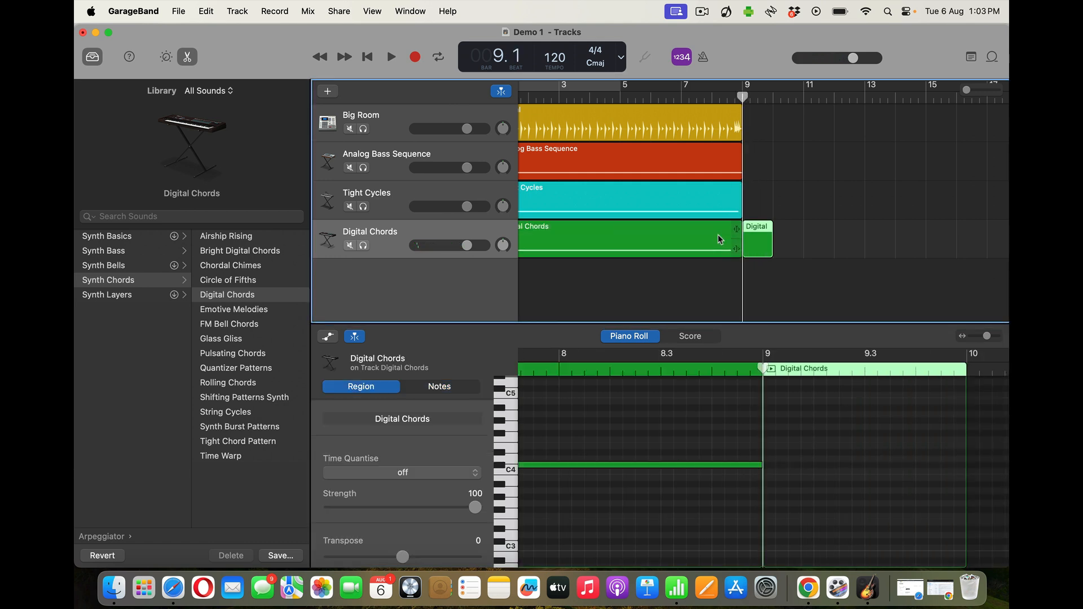
left_click(756, 233)
key("BackSpace")
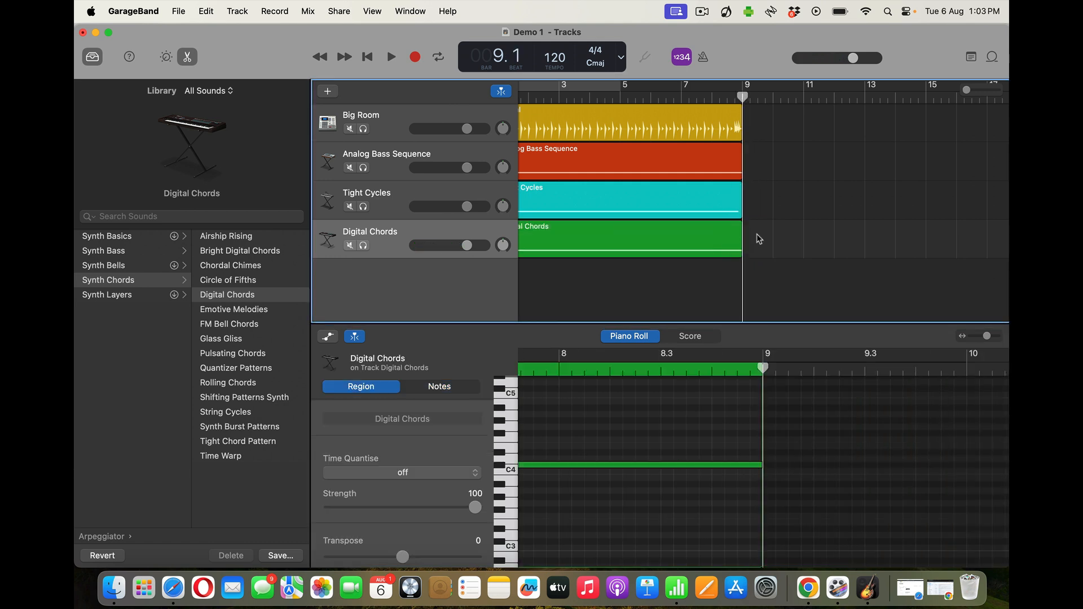
scroll(647, 289, "left", 2)
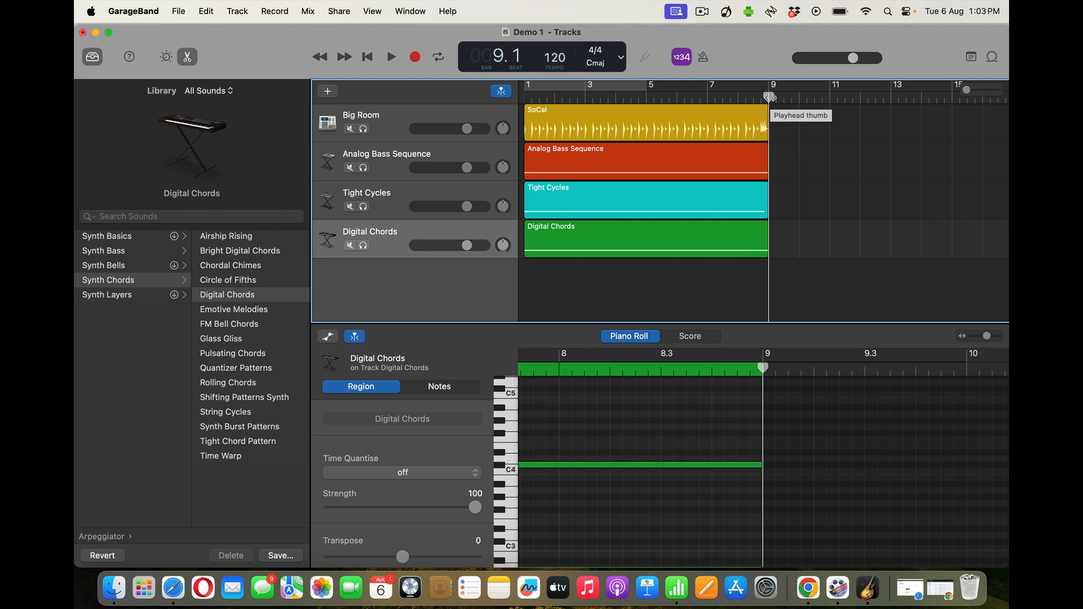
left_click_drag(769, 97, 648, 97)
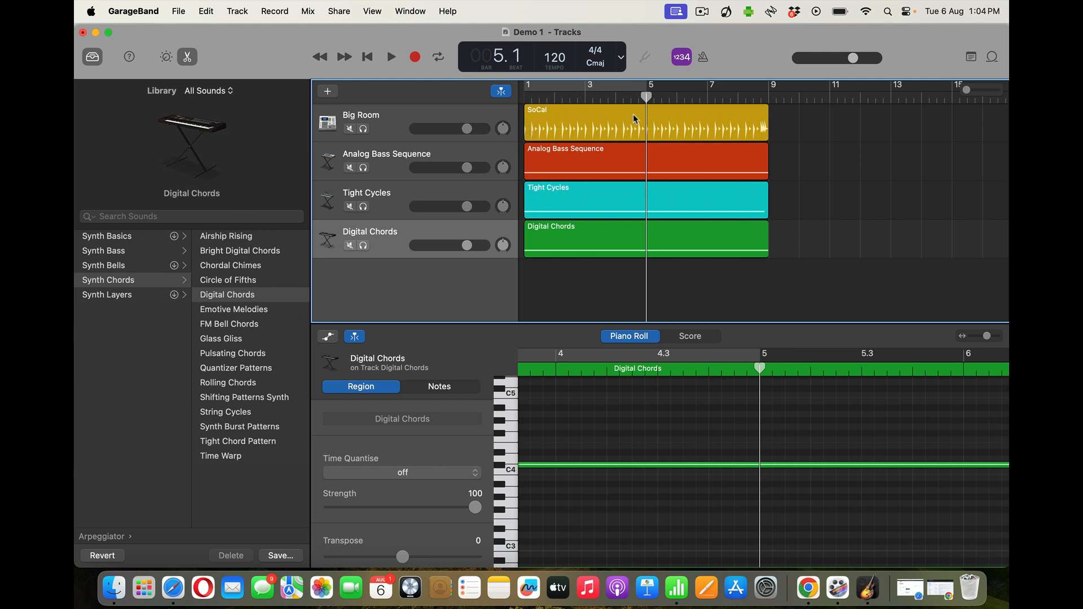
left_click_drag(648, 97, 769, 97)
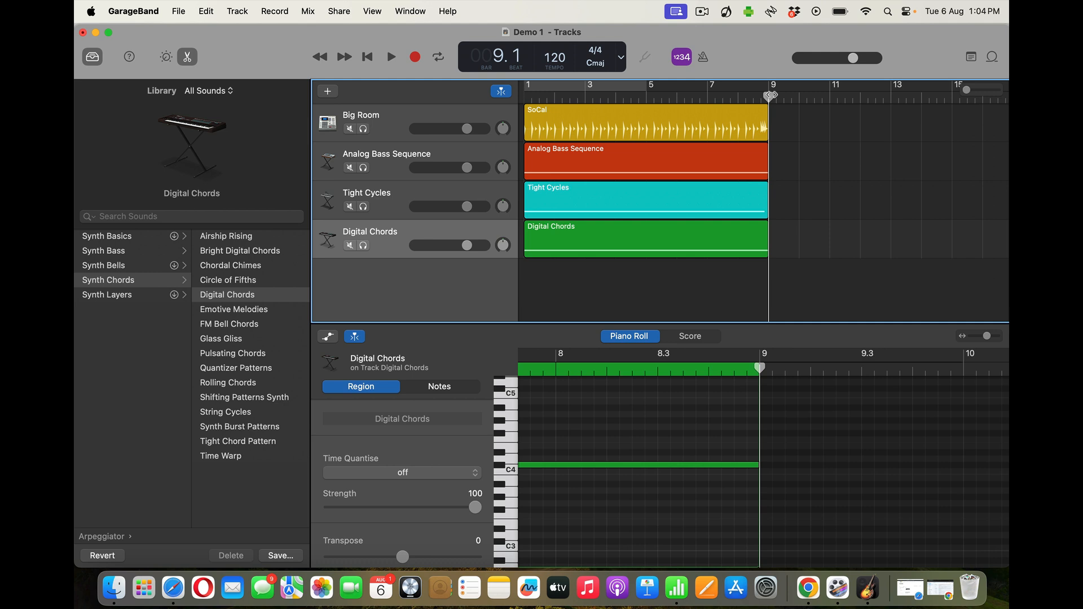
- Add a second drummer region to the Big Room track, running from bar 9 to bar 17
left_click(778, 125)
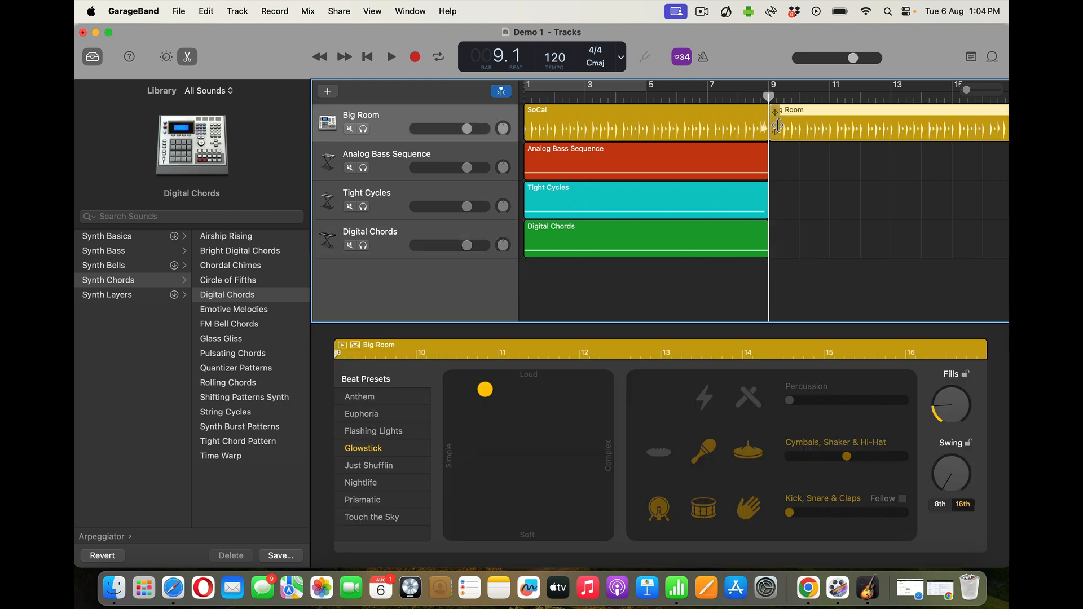
scroll(846, 201, "right", 4)
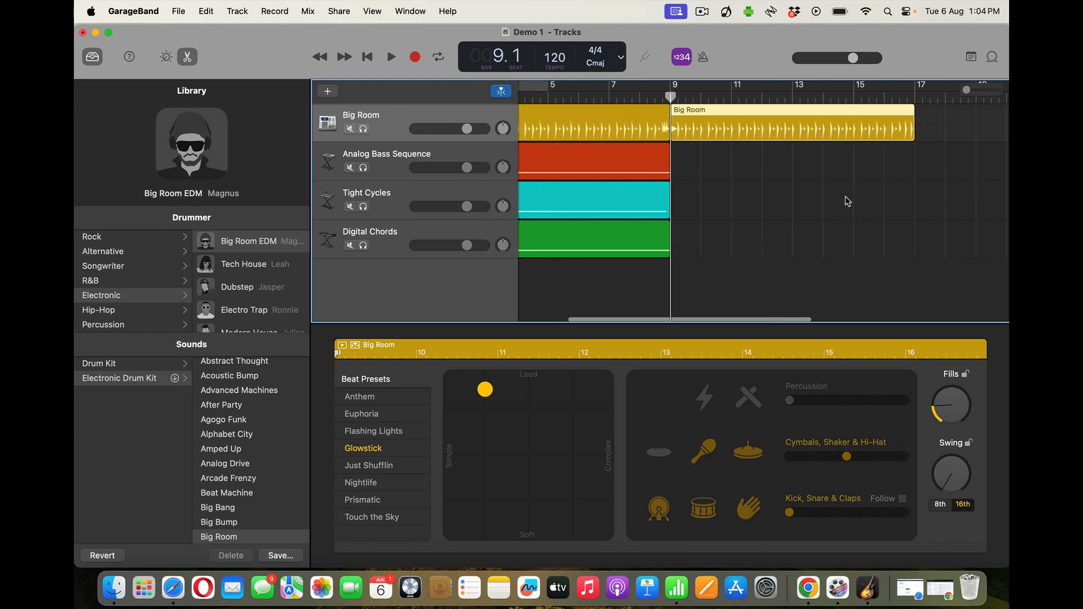
left_click(740, 195)
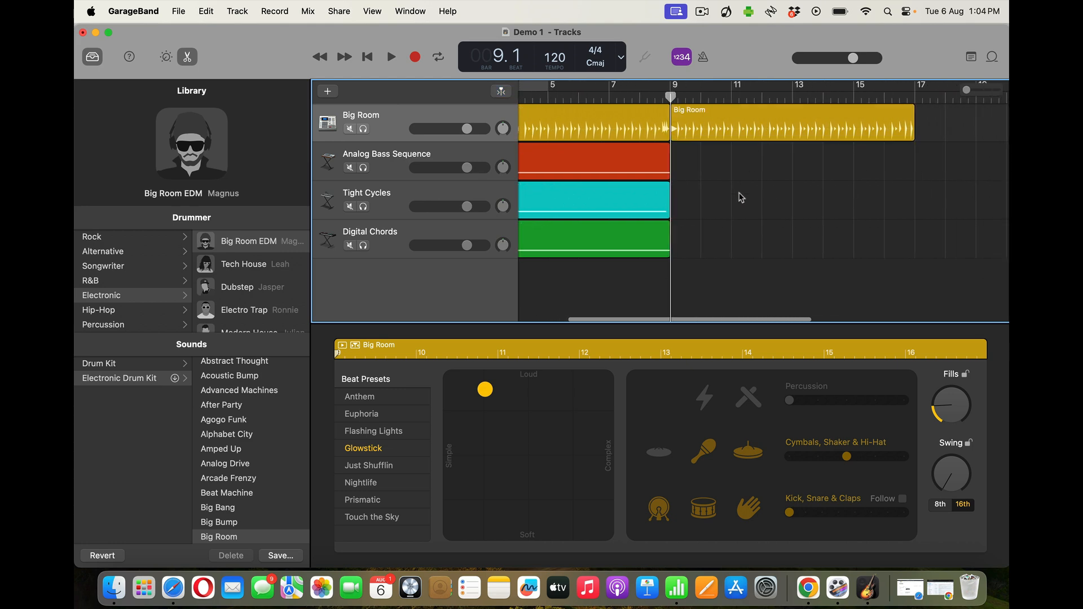
- Make the second Big Room region's beat softer and more complex, and turn on its crossed-sticks percussion part
left_click(749, 125)
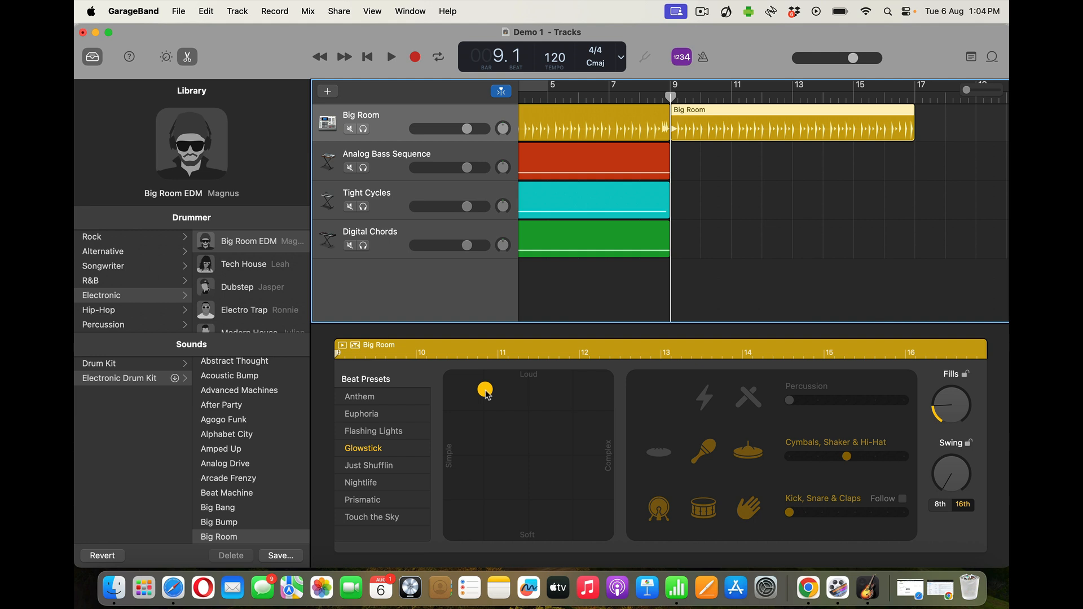
left_click_drag(486, 393, 576, 454)
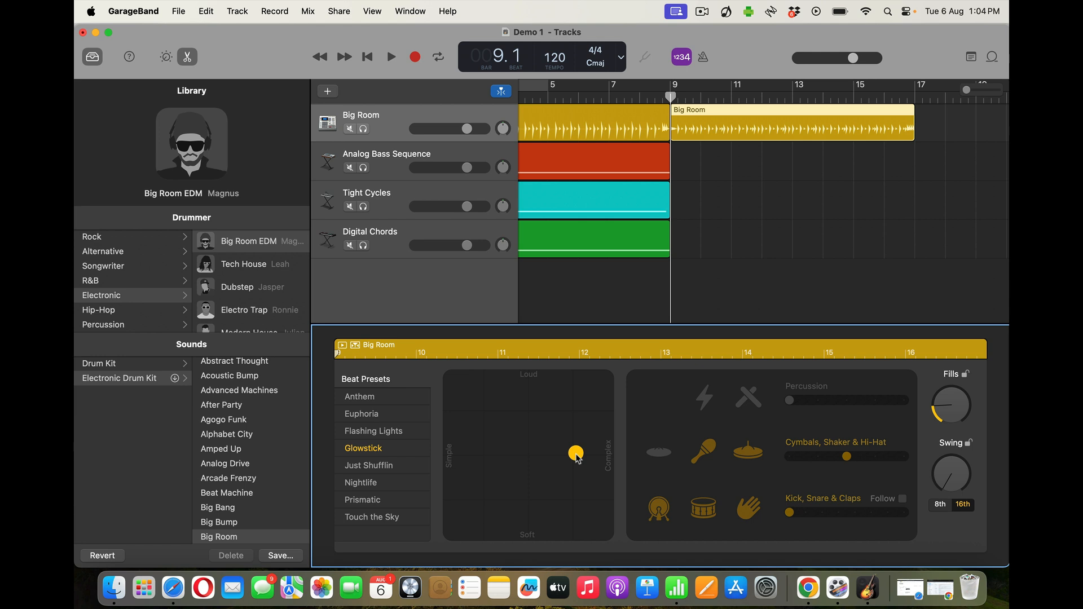
left_click(749, 402)
- Play the arrangement from bar 7 to hear the transition into the second Big Room region
left_click_drag(669, 98, 613, 102)
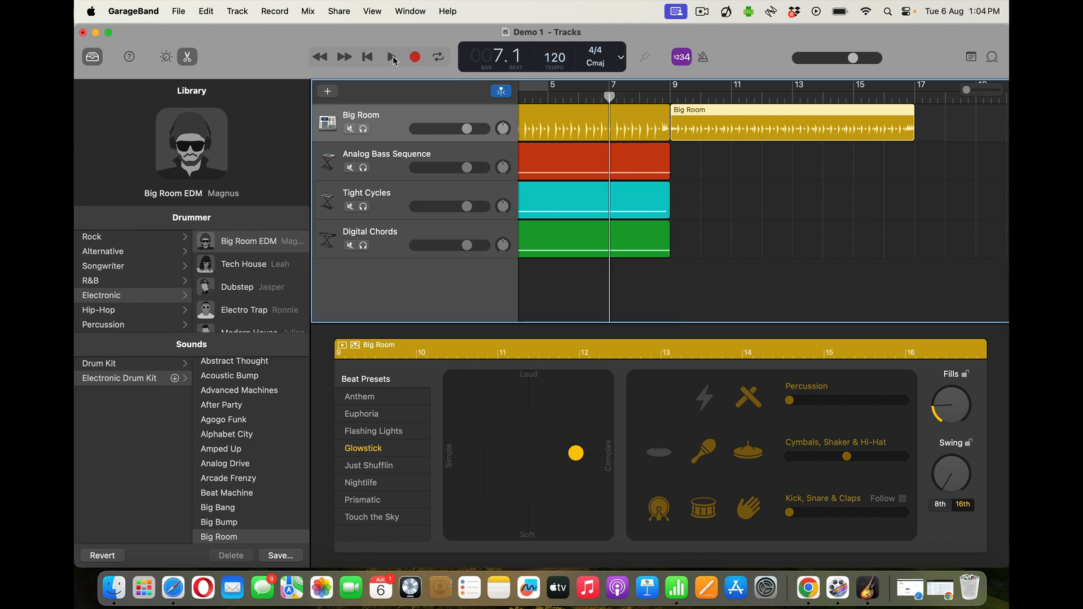
left_click(392, 56)
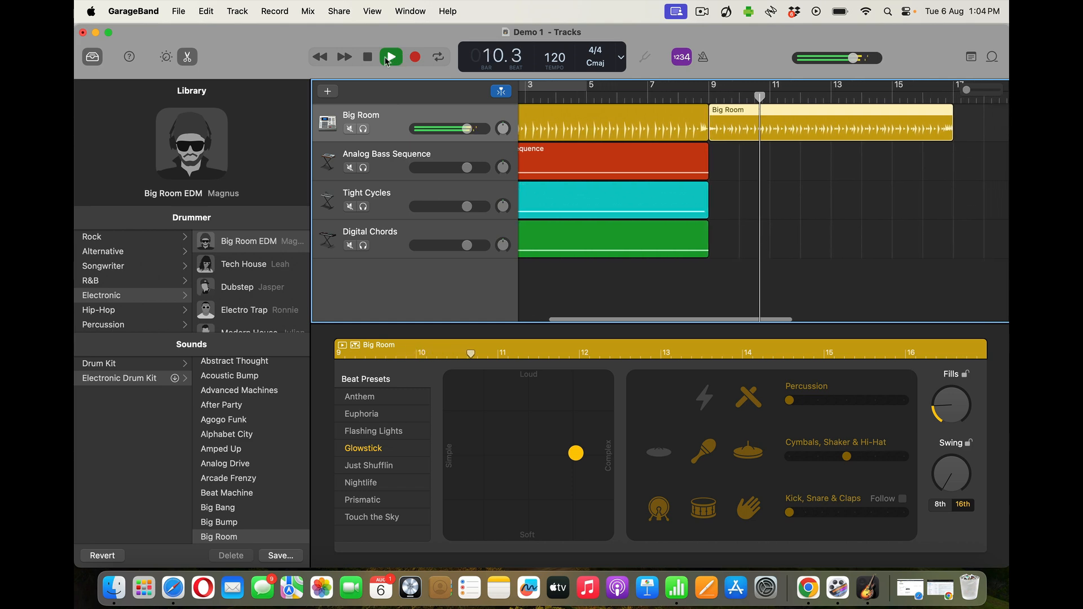
left_click(367, 58)
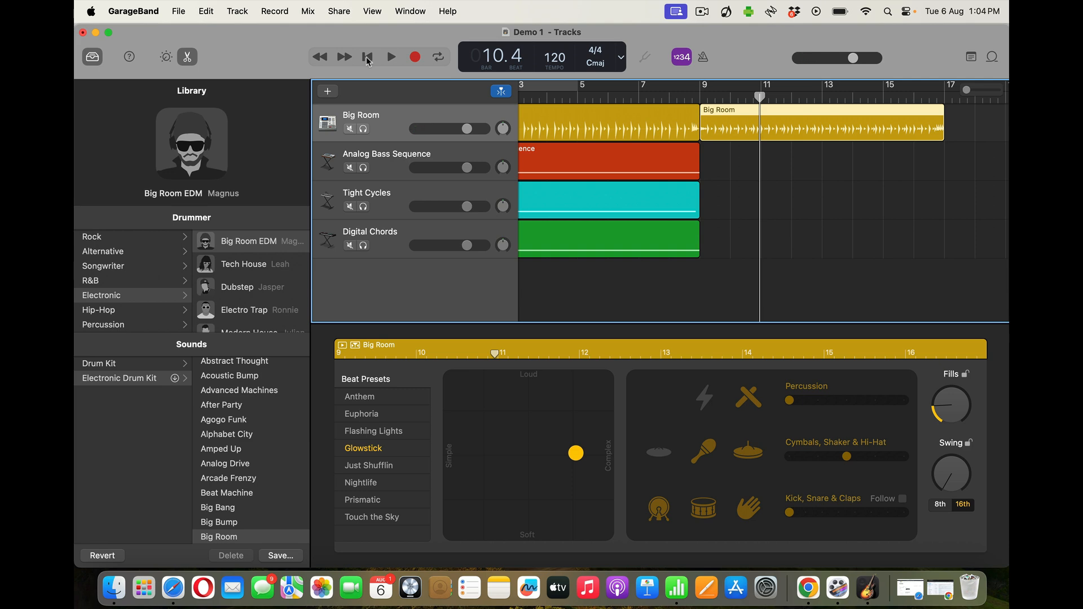
- Prepare the Analog Bass Sequence track for recording at bar 9, with Musical Typing set to octave C1, and try out some bass notes
left_click(441, 154)
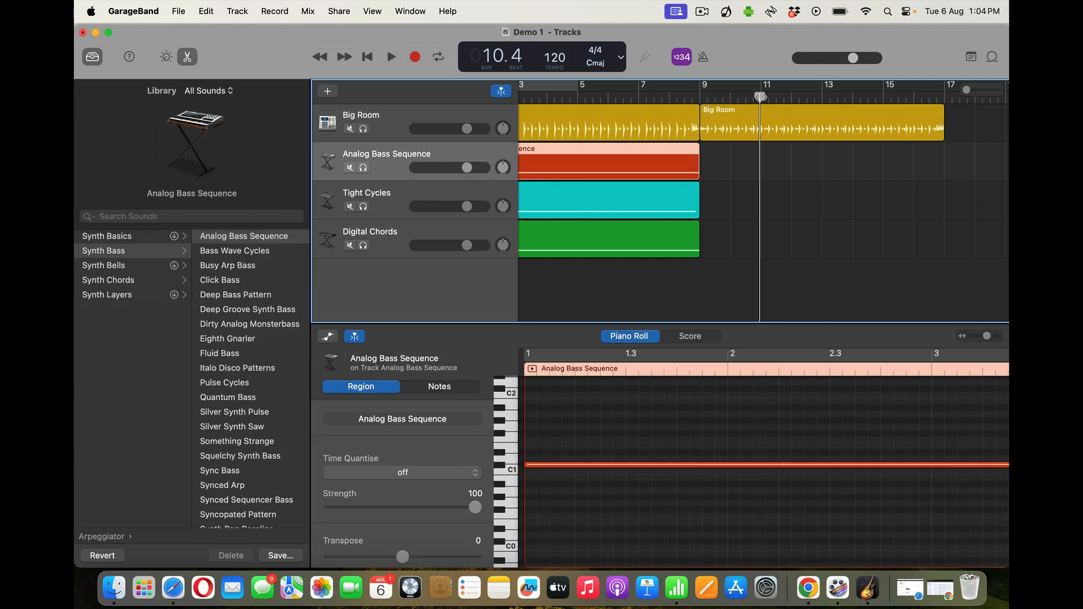
left_click_drag(761, 96, 701, 101)
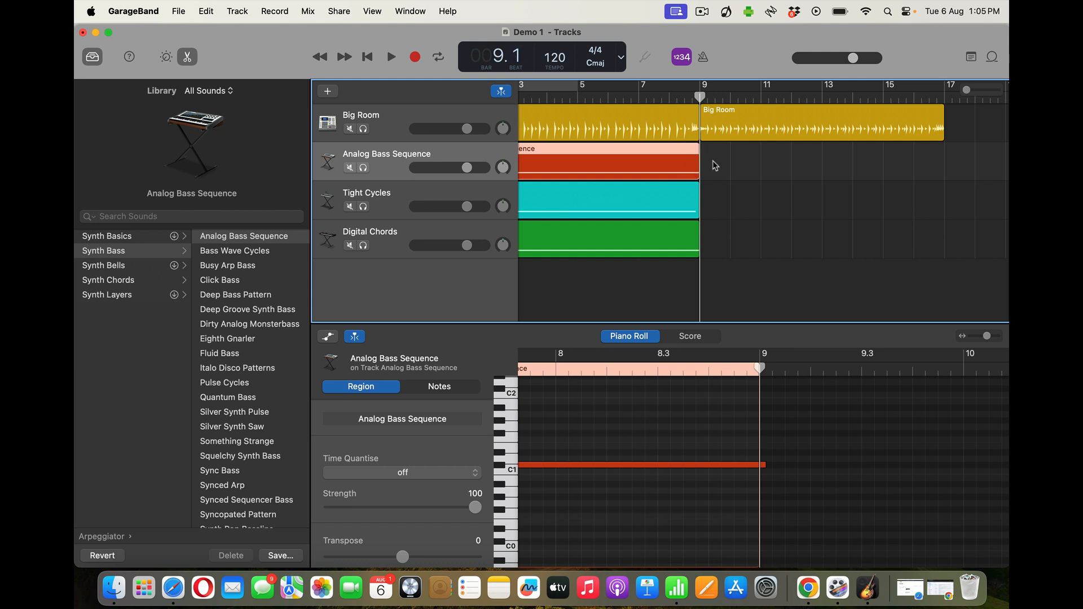
key("super+k")
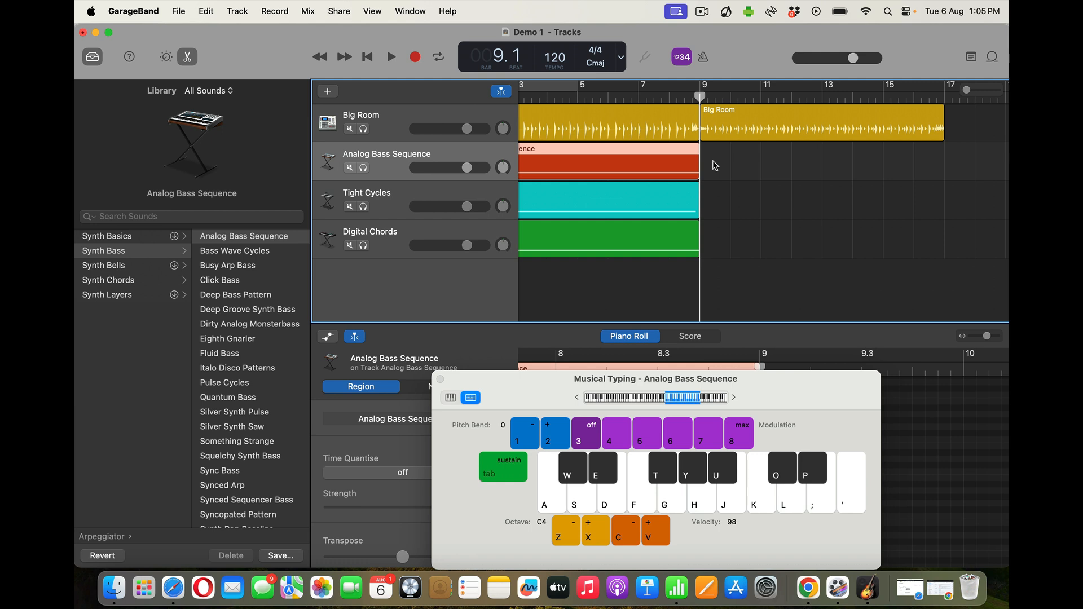
left_click_drag(689, 400, 662, 400)
key("w")
key("t")
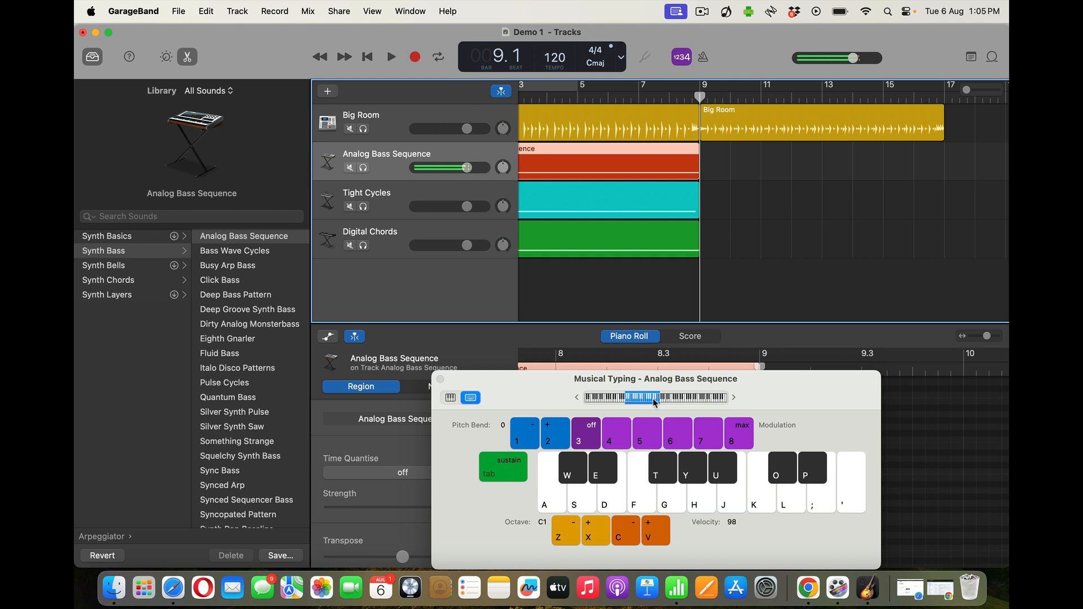
key("y")
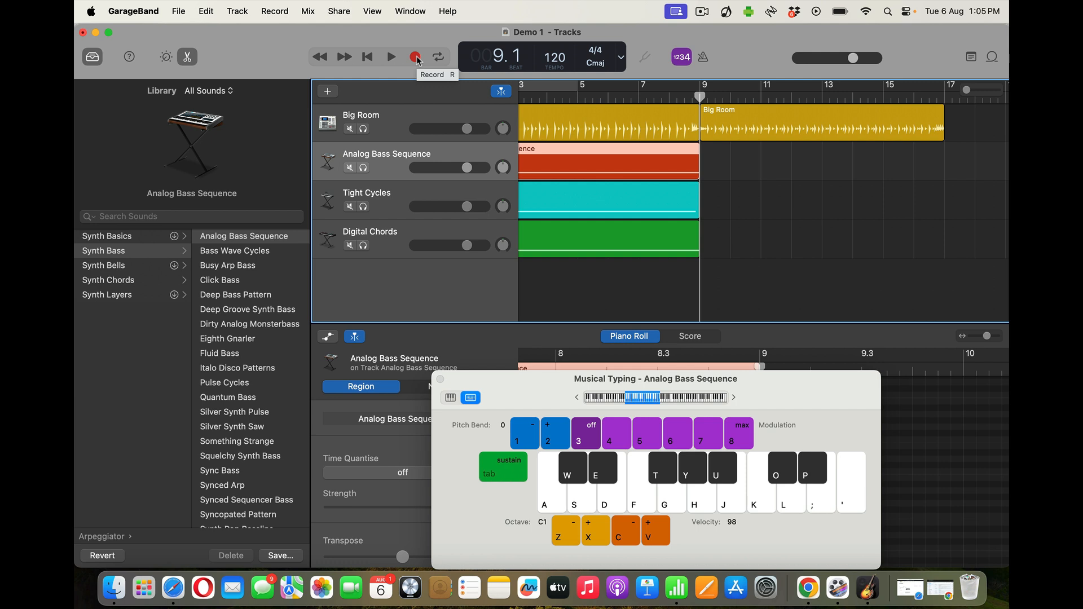
key("o")
key("u")
- Record a second Analog Bass Sequence part over bars 9 to 17, holding F# until bar 13 and then G#, and close Musical Typing
left_click(416, 57)
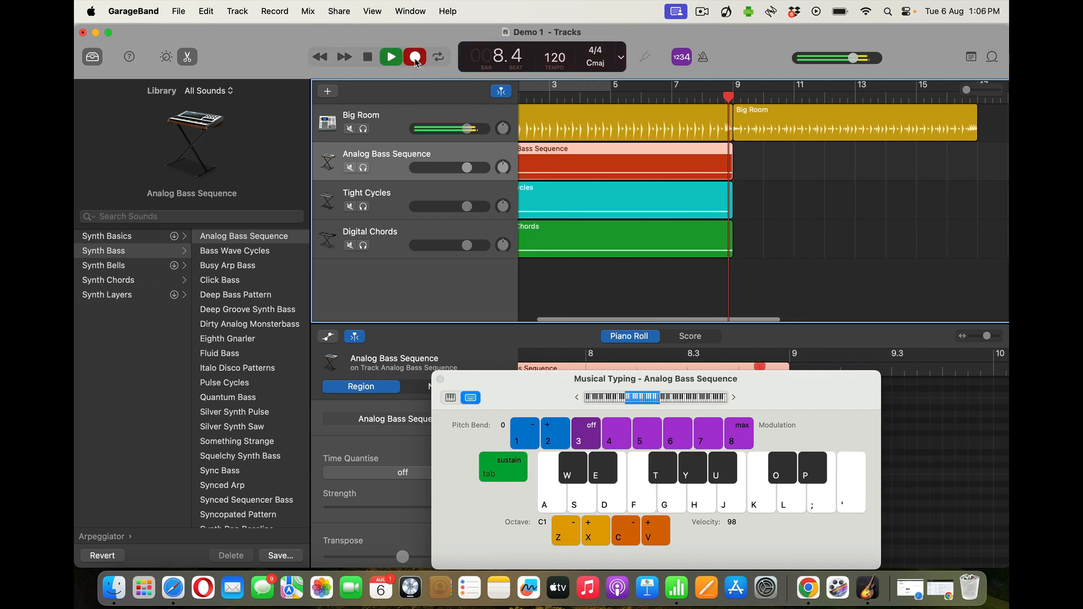
key("t")
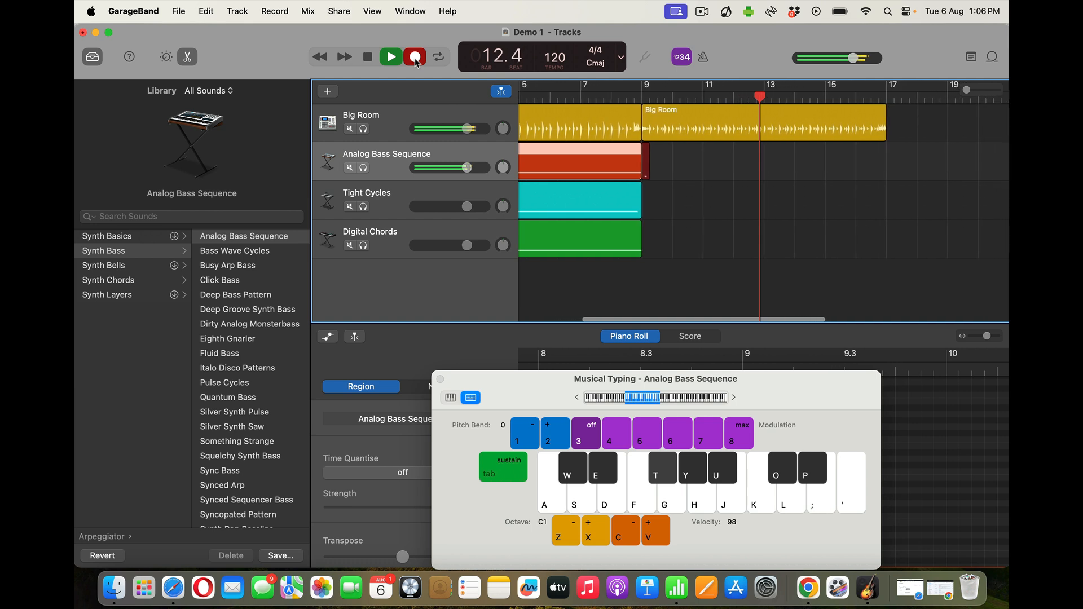
key("y")
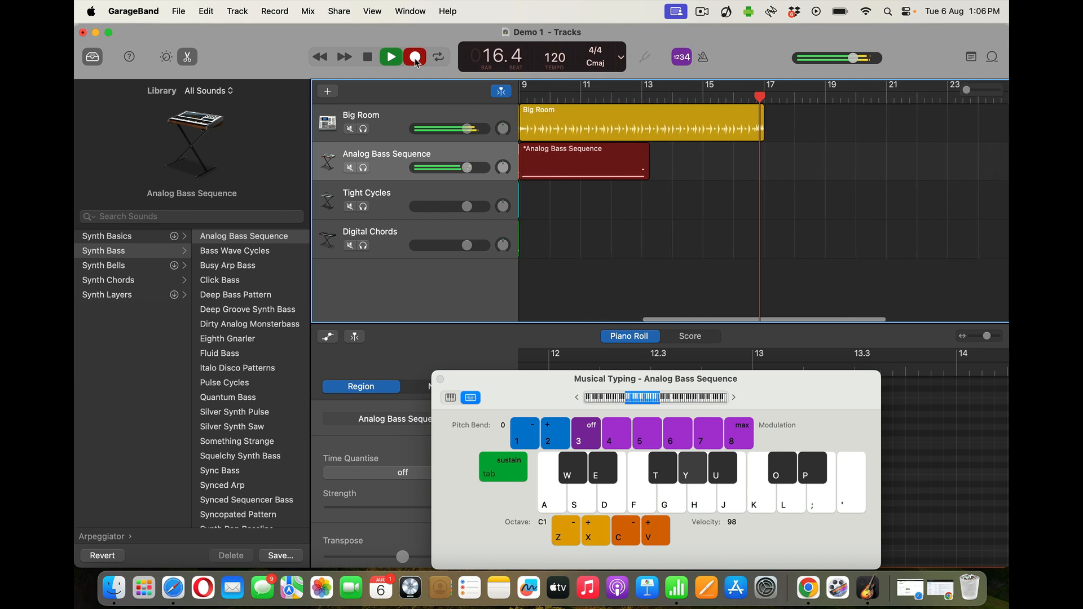
key("space")
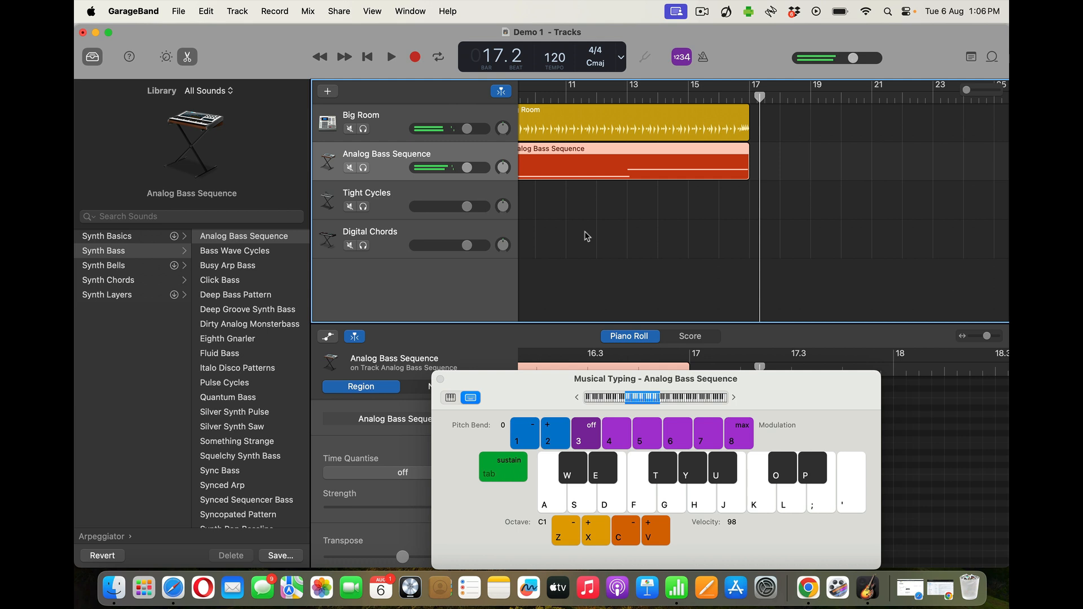
scroll(592, 237, "left", 3)
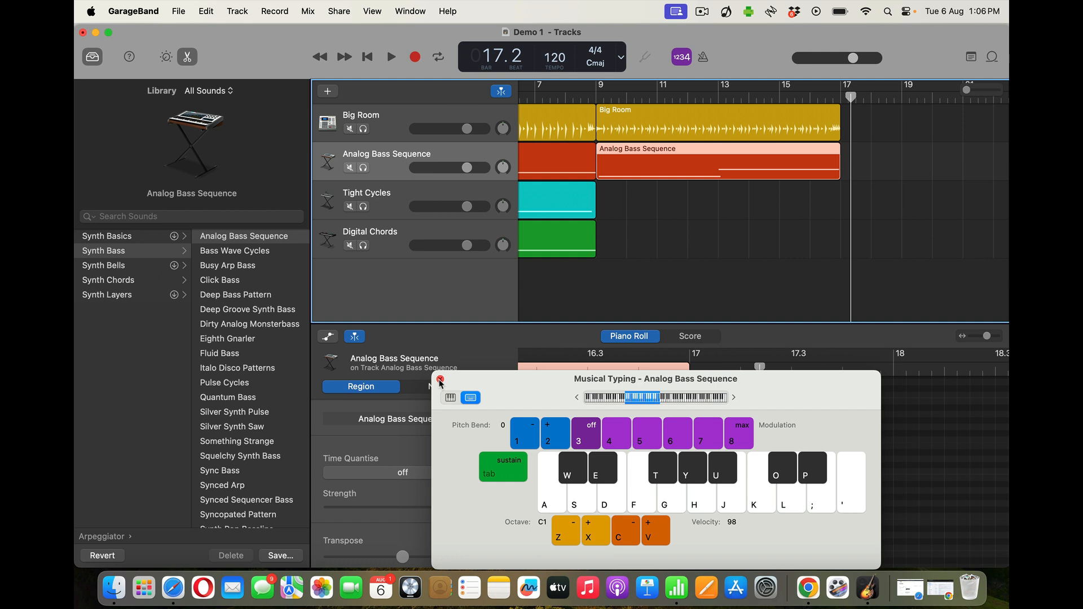
left_click(440, 379)
left_click(688, 289)
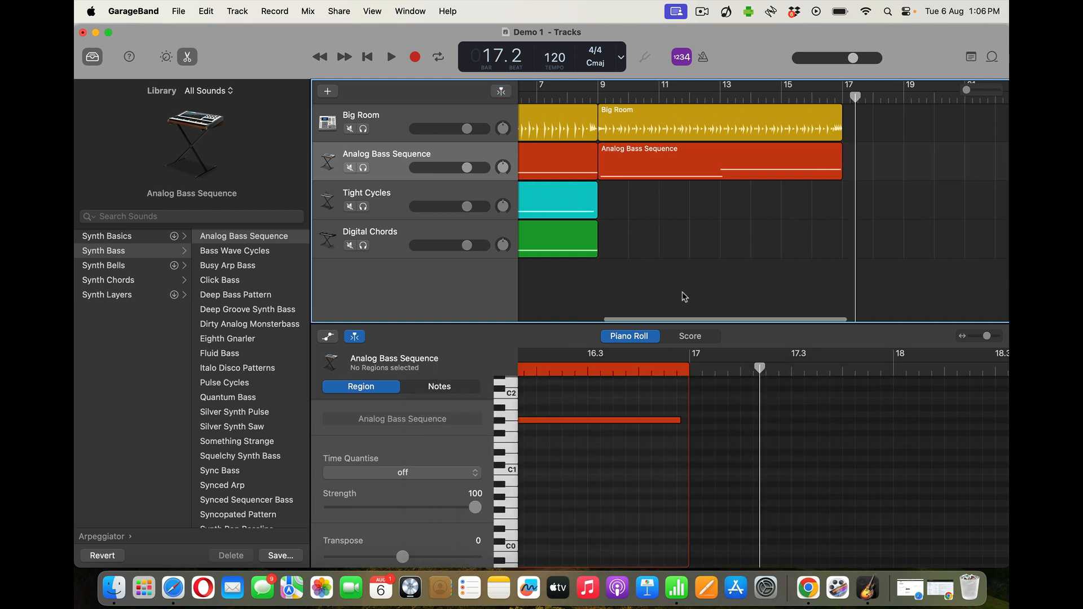
- Quantise the two sustained notes of the second Analog Bass Sequence region to 1/1 Note
scroll(685, 294, "left", 2)
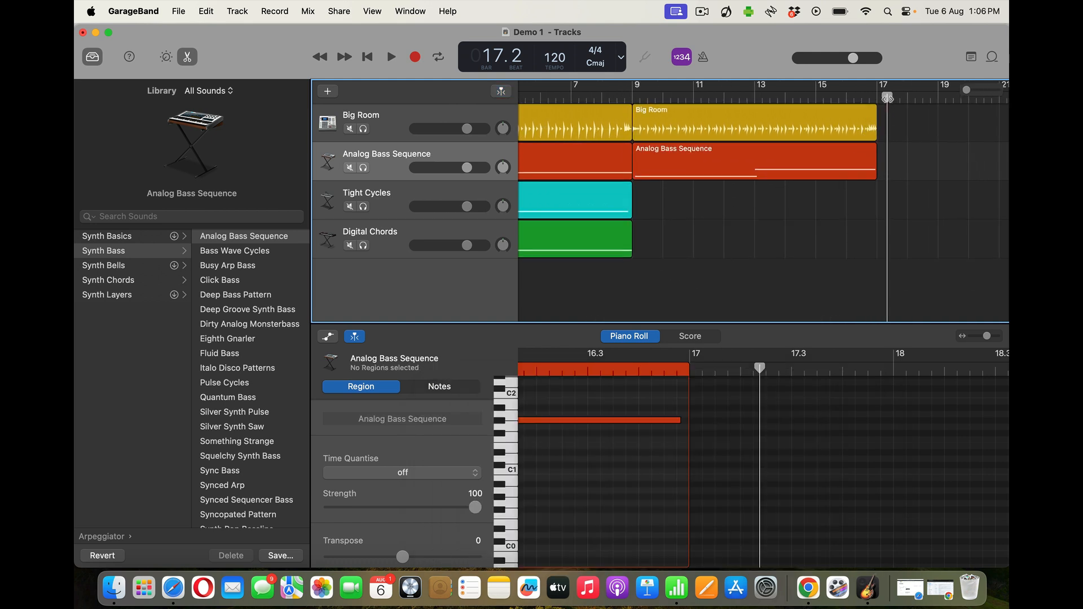
left_click_drag(887, 97, 632, 121)
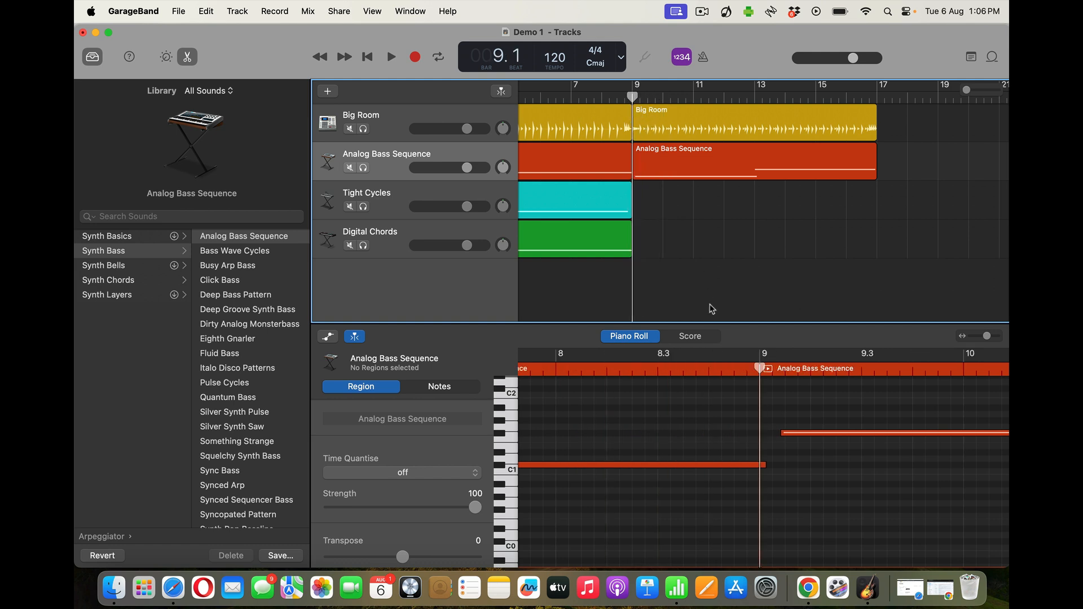
scroll(723, 430, "left", 10)
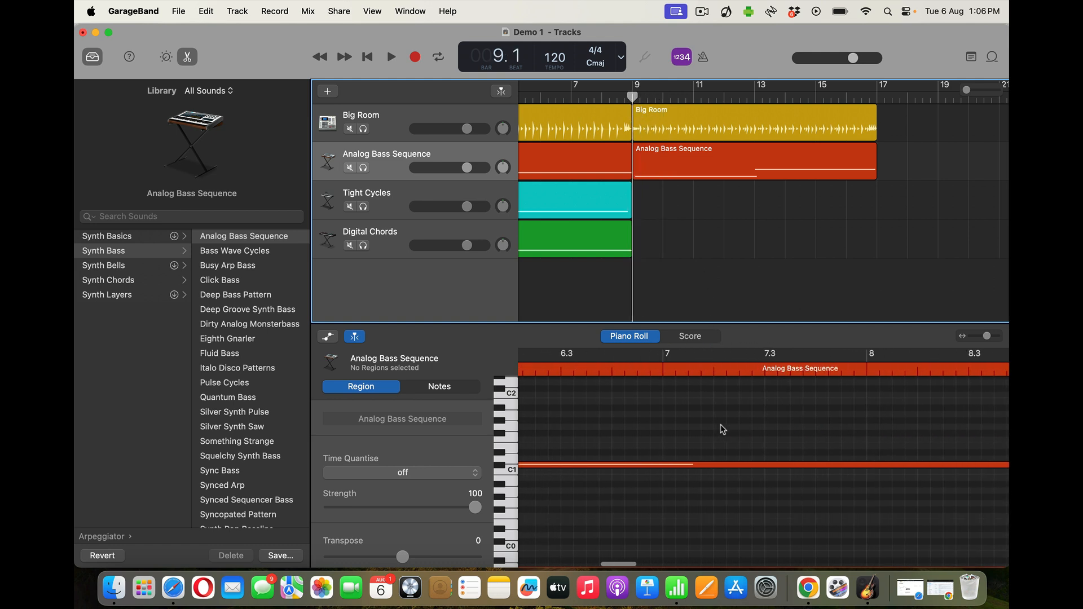
scroll(723, 429, "left", 10)
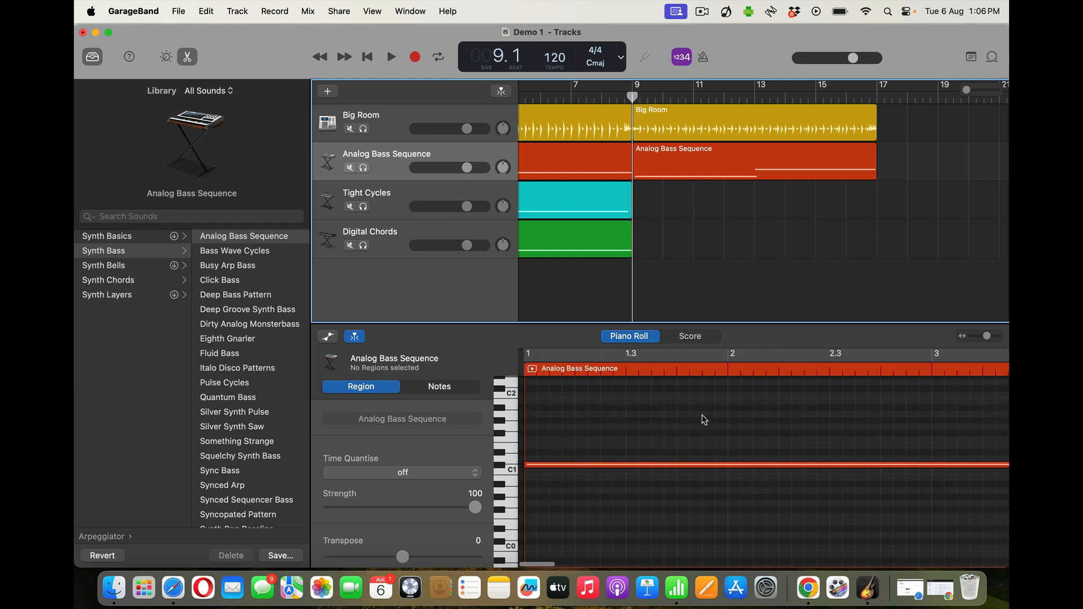
scroll(704, 420, "right", 15)
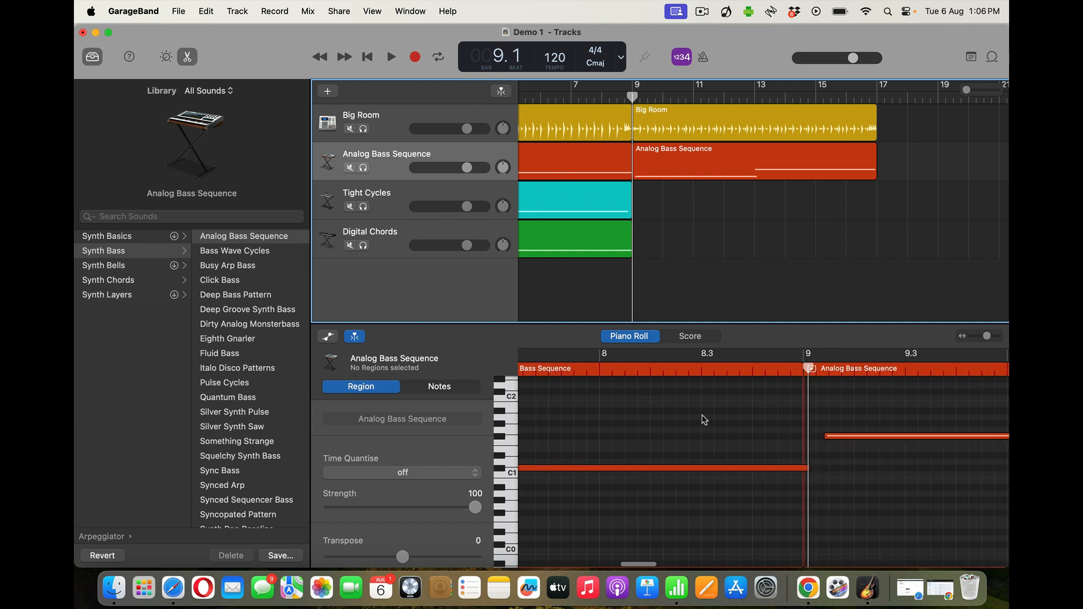
scroll(702, 415, "right", 3)
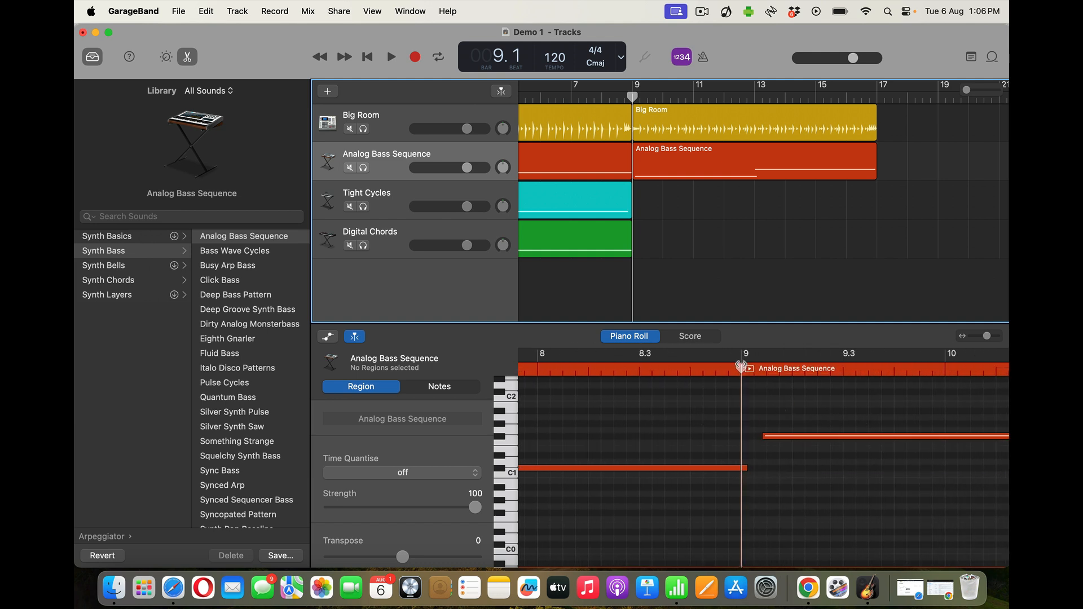
mouse_move(742, 365)
left_mouse_down()
mouse_move(760, 368)
mouse_move(743, 366)
left_mouse_up()
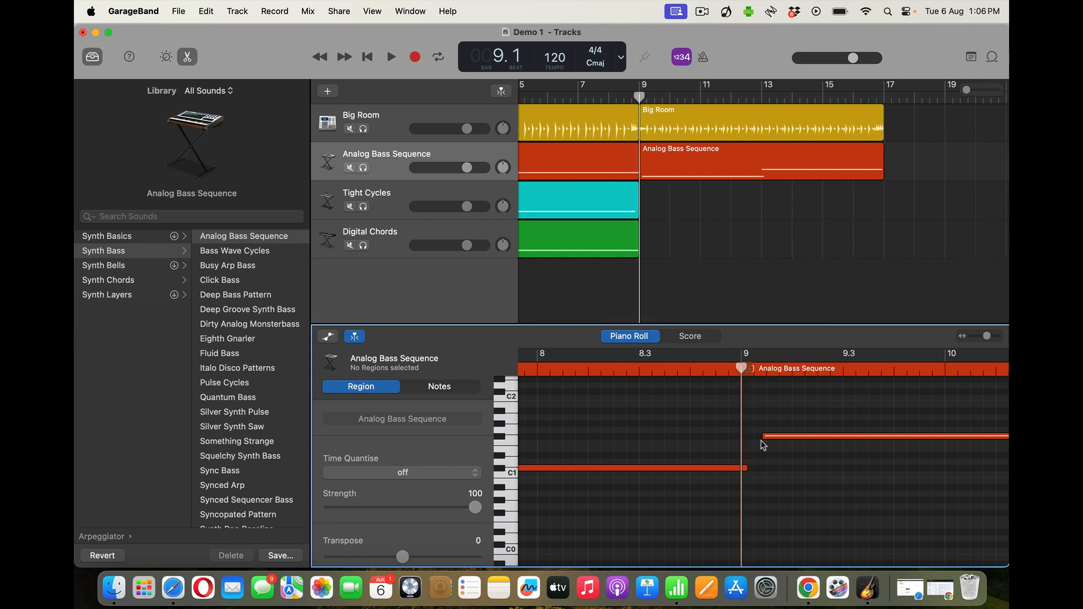
scroll(846, 406, "right", 8)
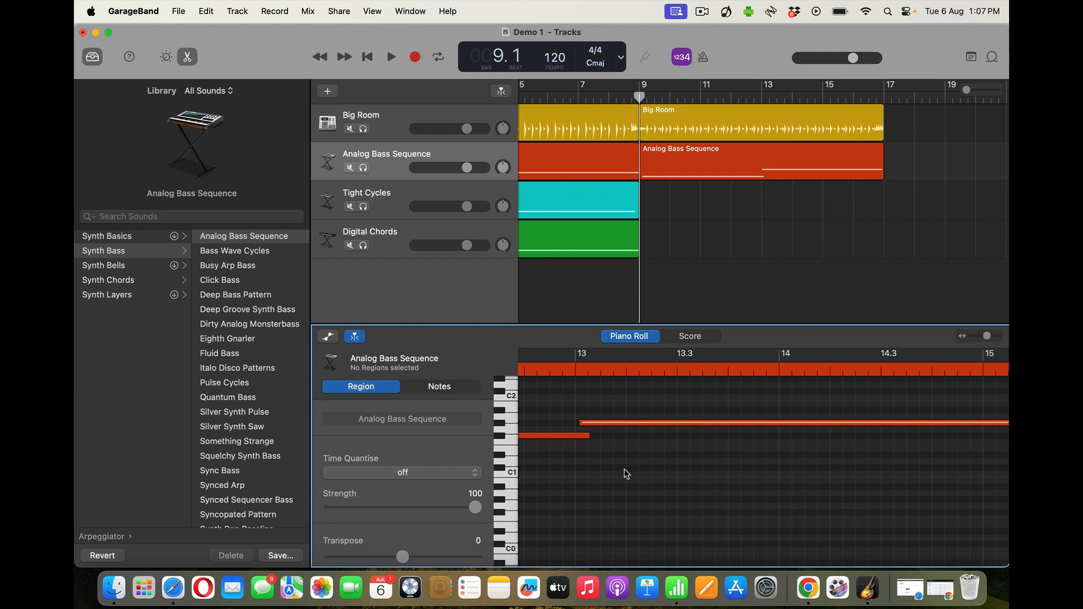
key("space")
left_click_drag(619, 474, 561, 413)
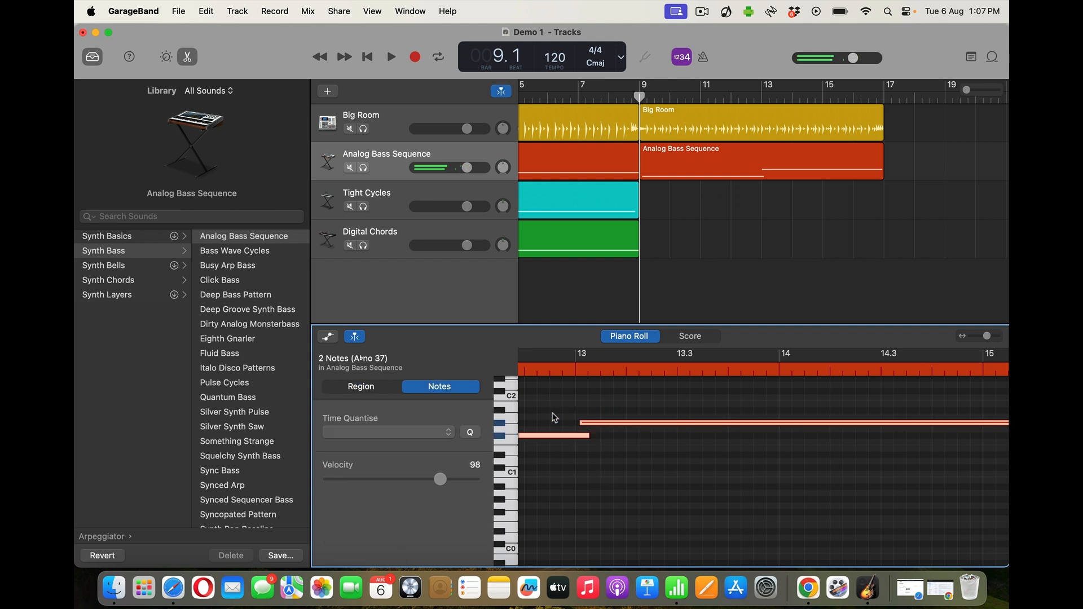
left_click(412, 431)
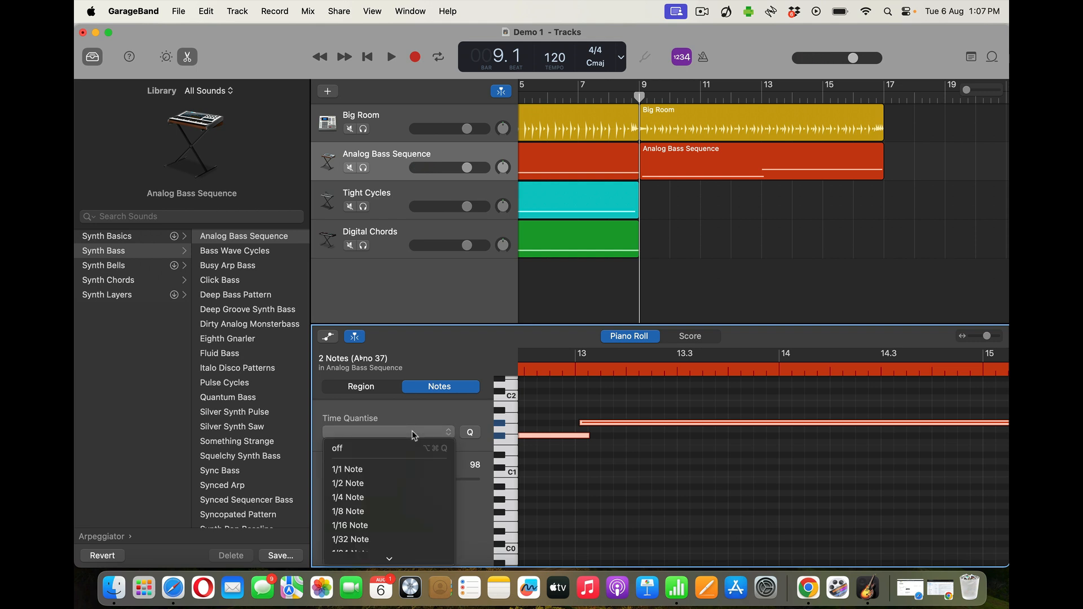
left_click(411, 470)
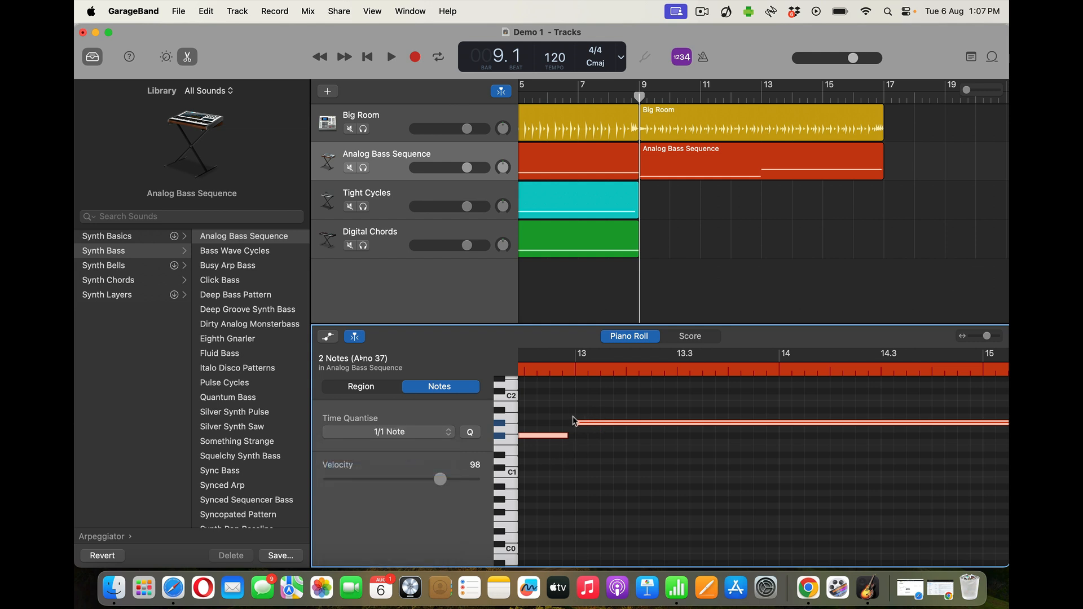
- Check the quantised bass notes in the Piano Roll and play the song from bar 8 through the end of the second section
scroll(564, 467, "left", 15)
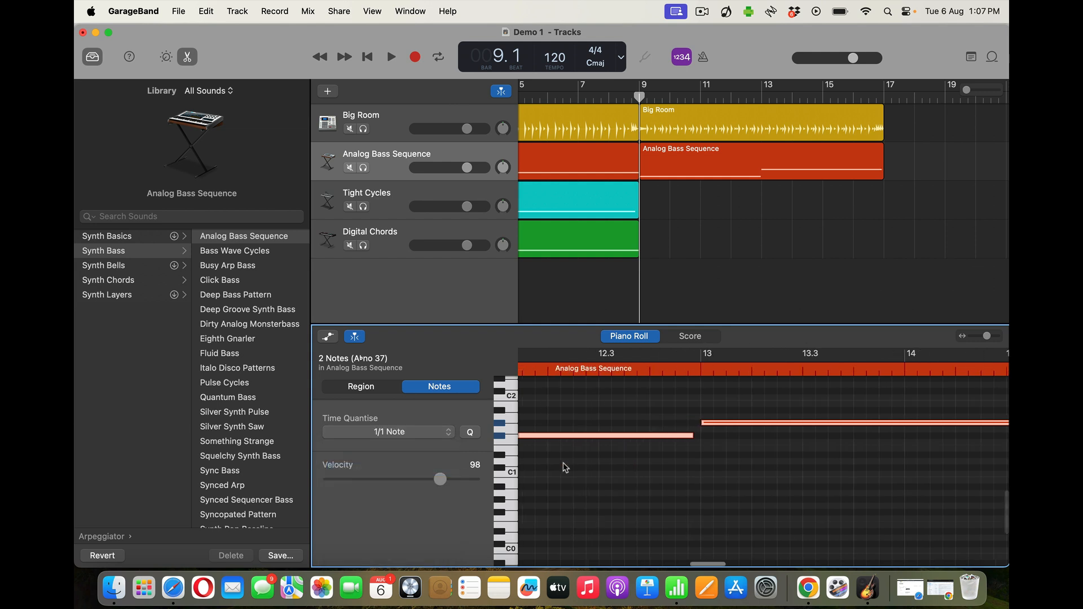
scroll(564, 467, "right", 6)
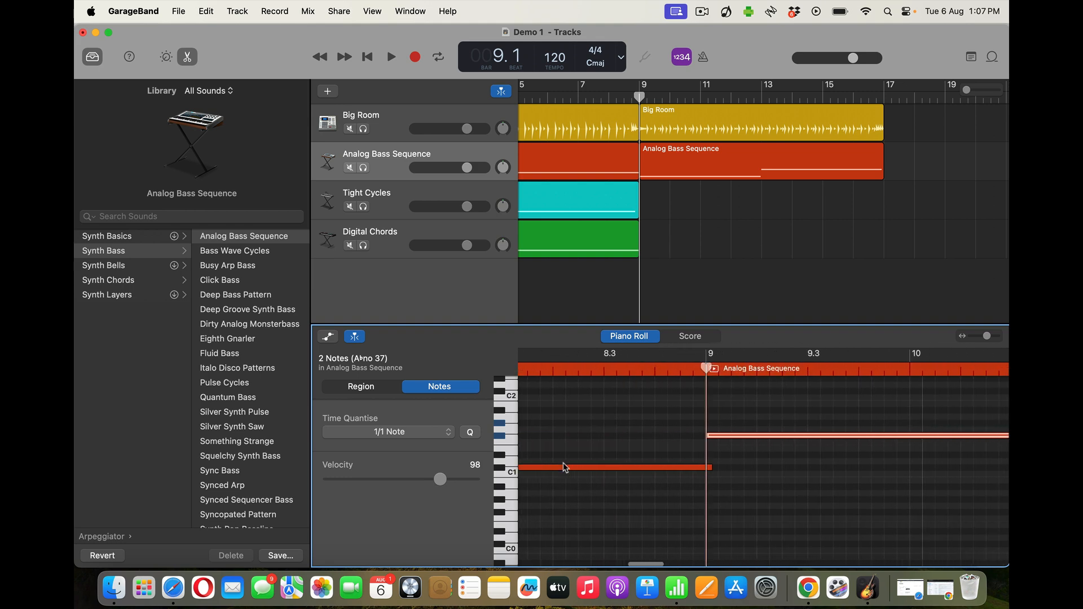
scroll(565, 467, "right", 1)
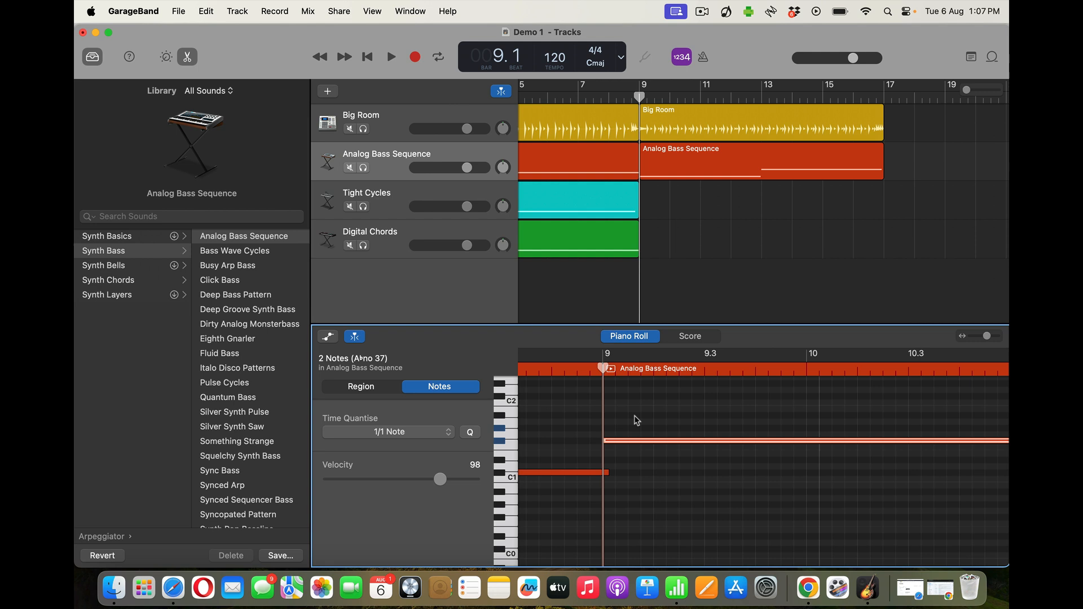
scroll(636, 420, "left", 10)
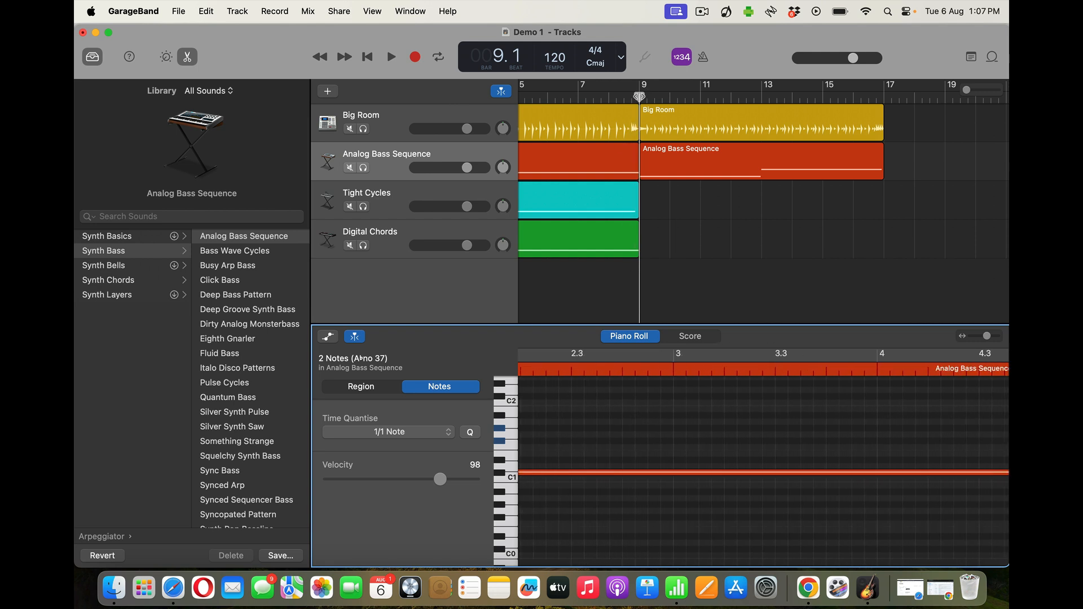
left_click_drag(639, 95, 689, 74)
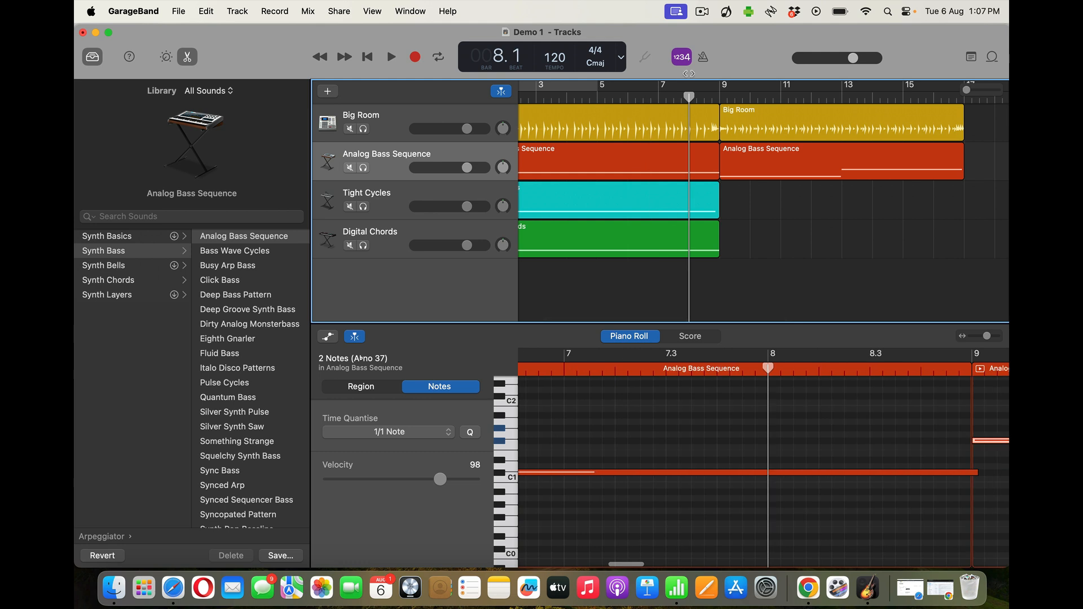
key("space")
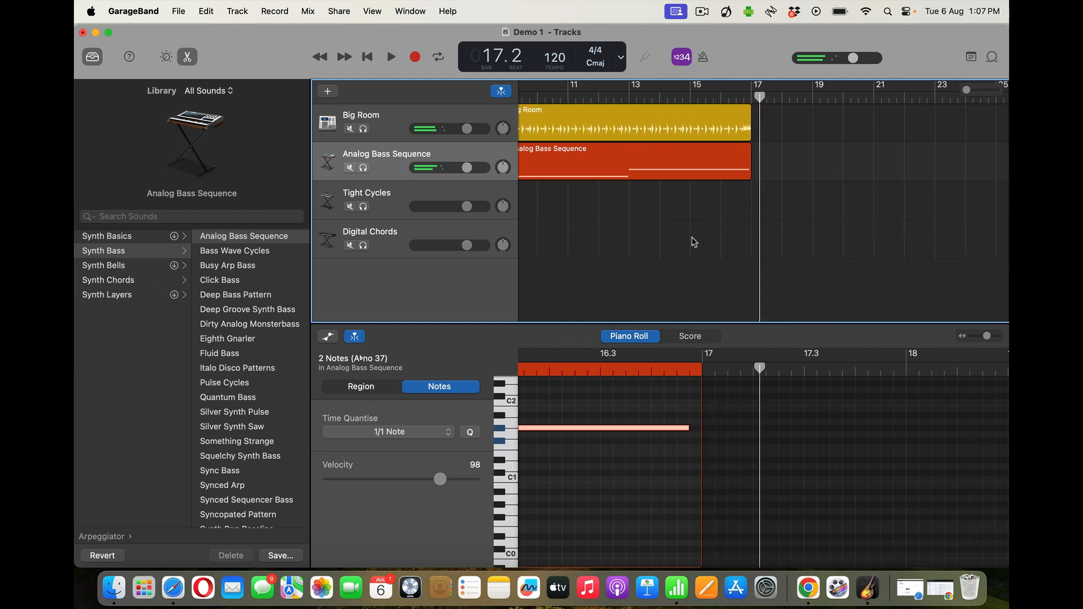
- Copy the second Analog Bass Sequence region onto the Tight Cycles track at bar 9
scroll(694, 242, "left", 5)
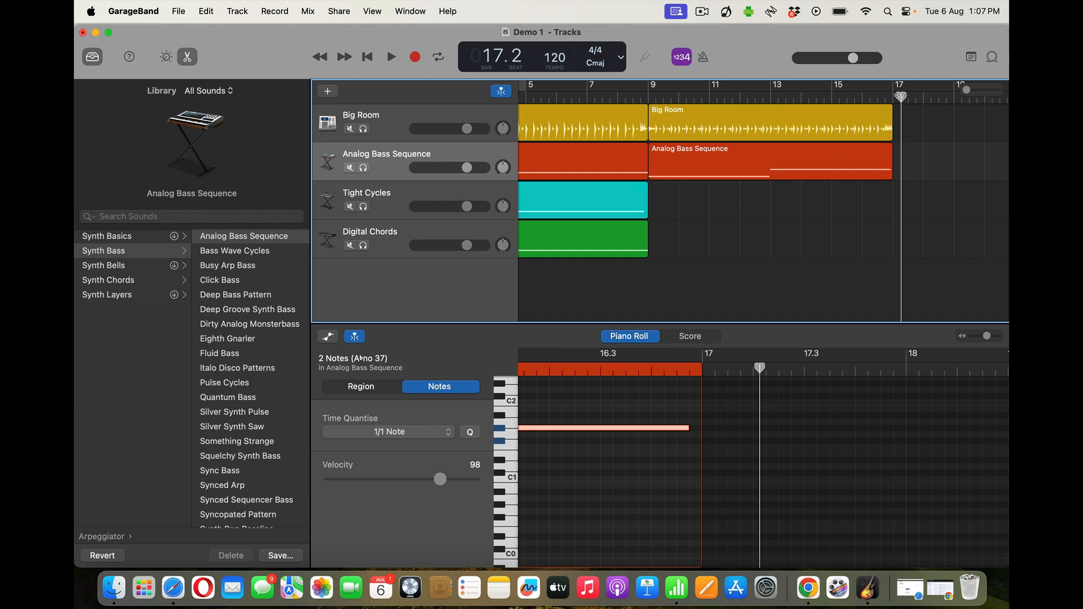
left_click_drag(901, 96, 648, 110)
left_click(698, 169)
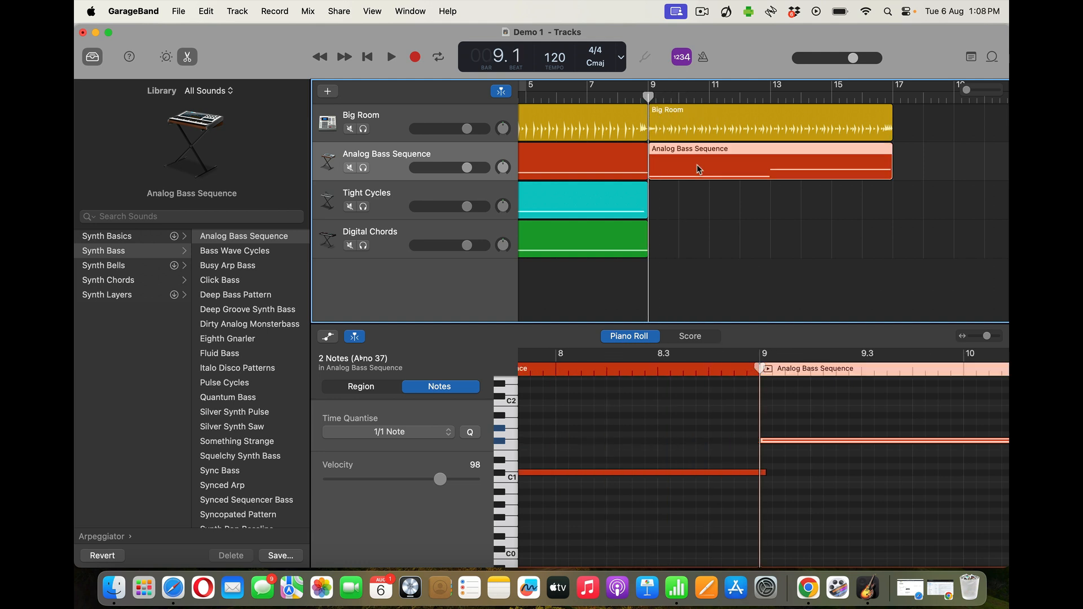
left_click_drag(698, 170, 697, 188)
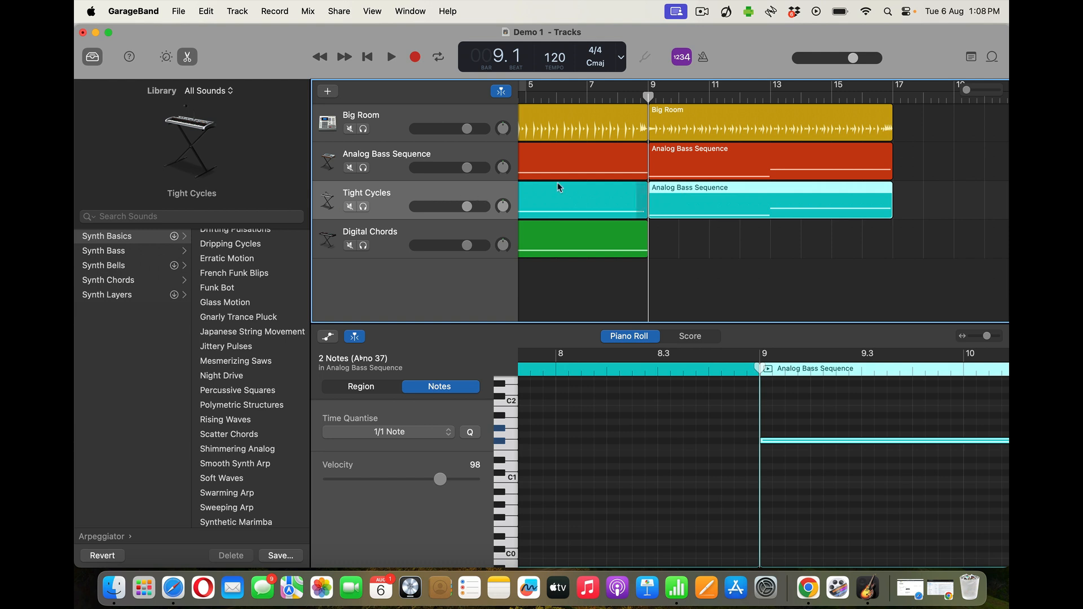
scroll(539, 202, "left", 3)
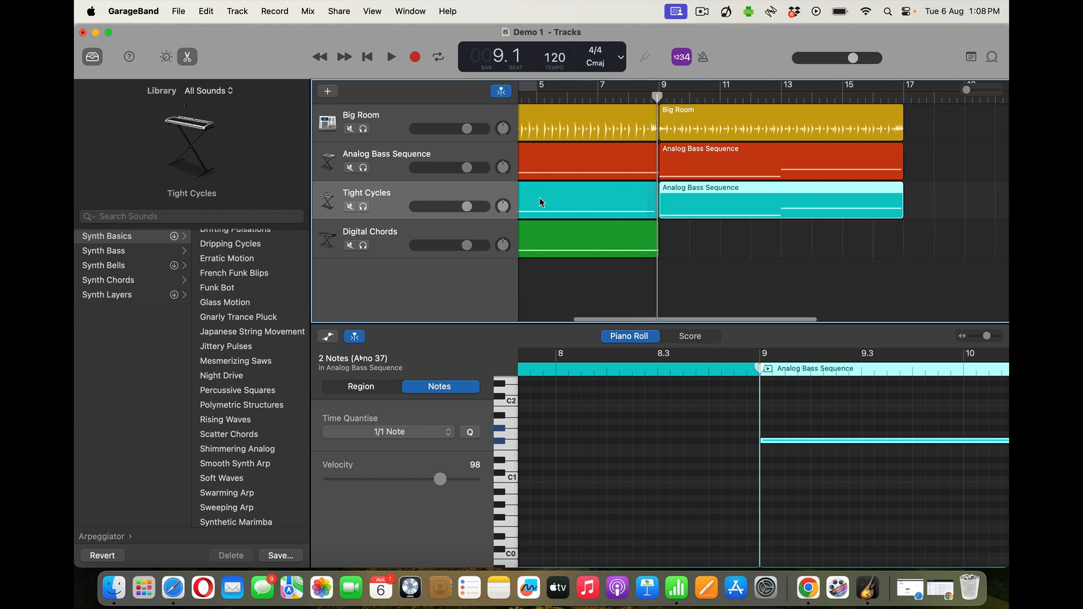
- Rename the copied region at bar 9 as Tight Cycles and play the opening of the second section
right_click(713, 186)
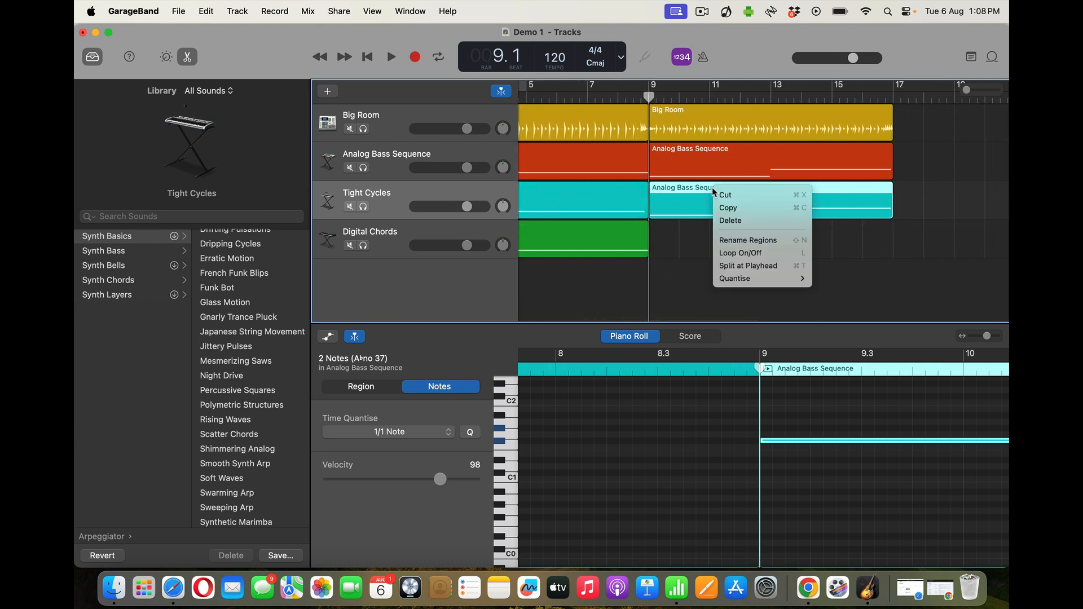
left_click(747, 239)
type("Tight Cycles")
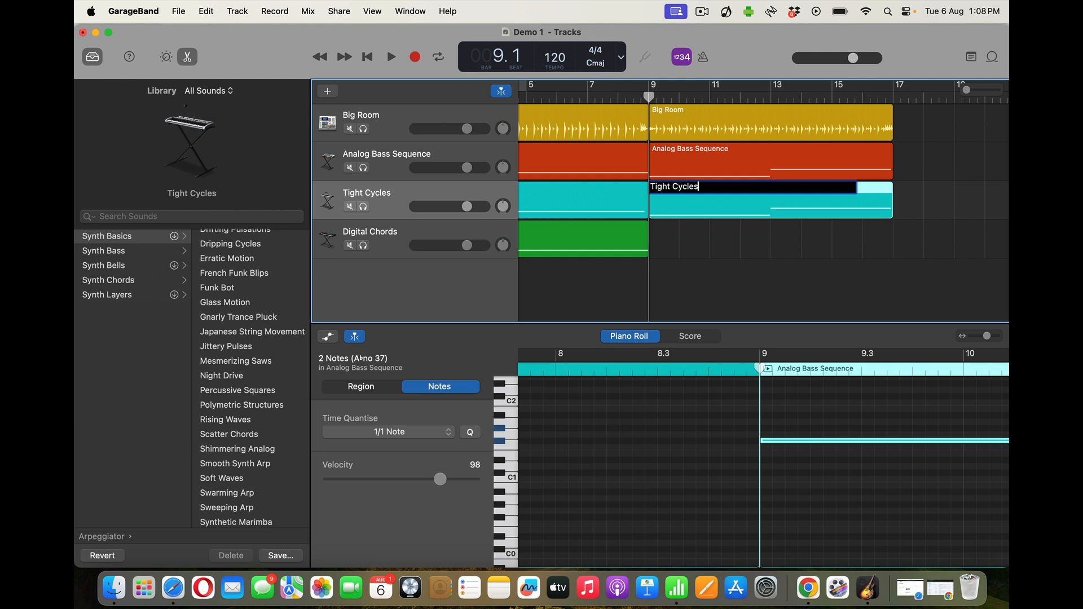
key("Return")
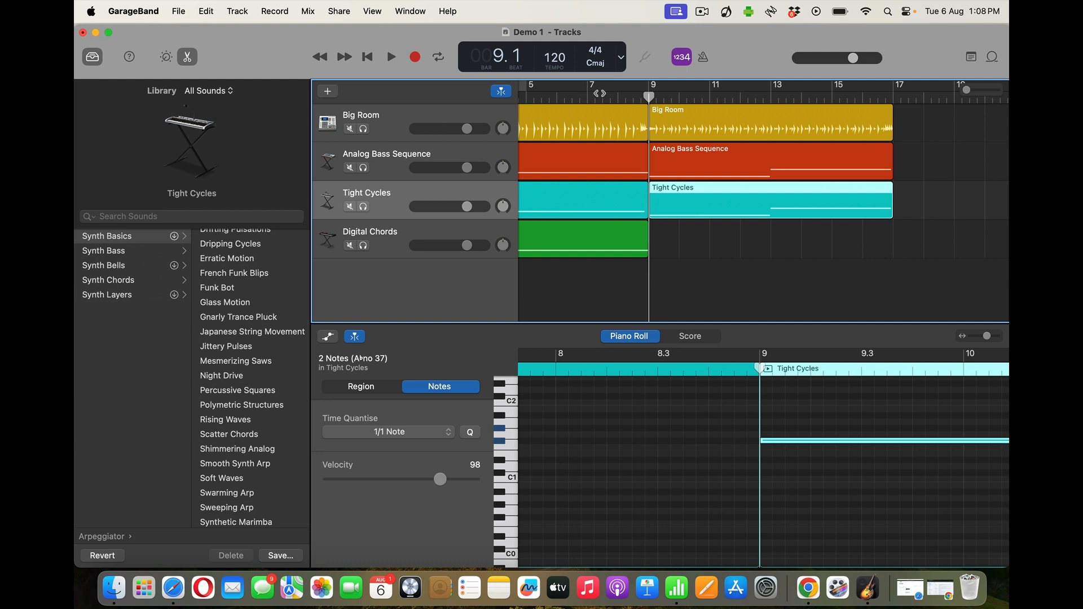
key("space")
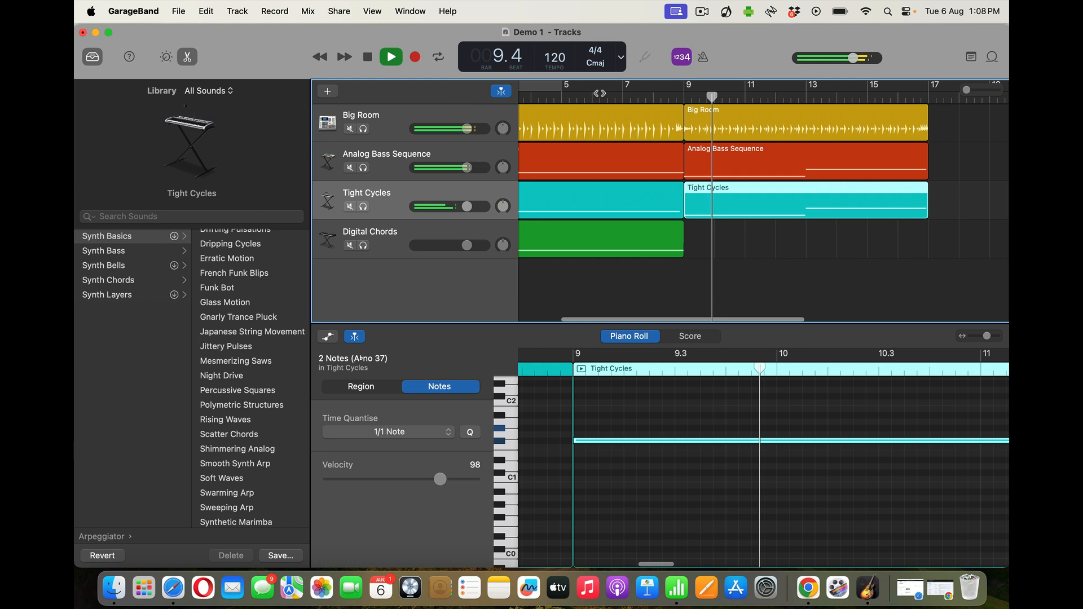
key("space")
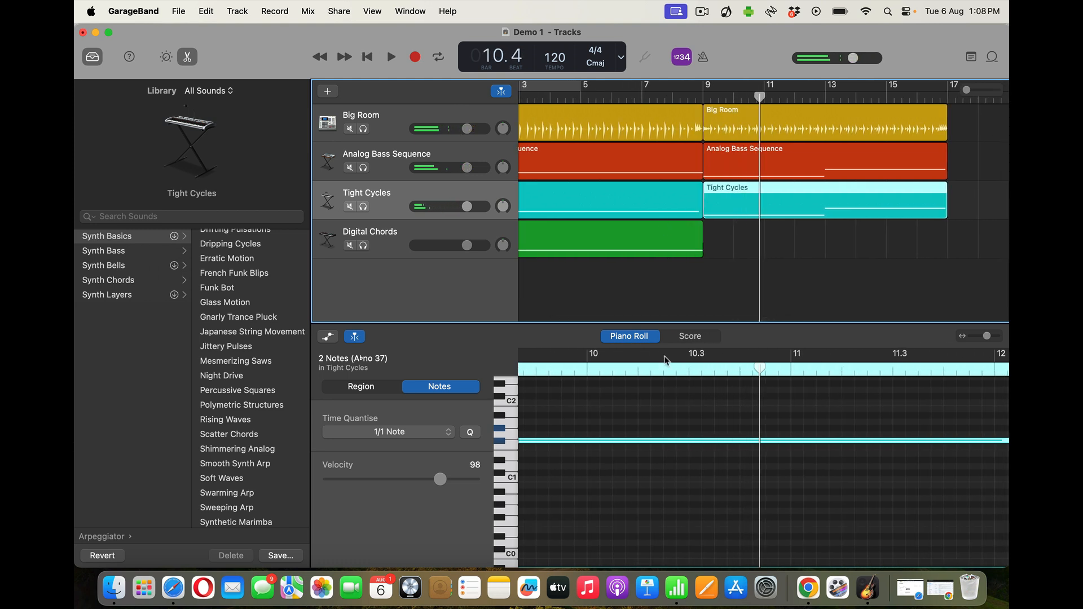
- Transpose both notes of the second Tight Cycles region up two octaves to F#3 and G#3, and play the second section from bar 9
scroll(683, 379, "down", 5)
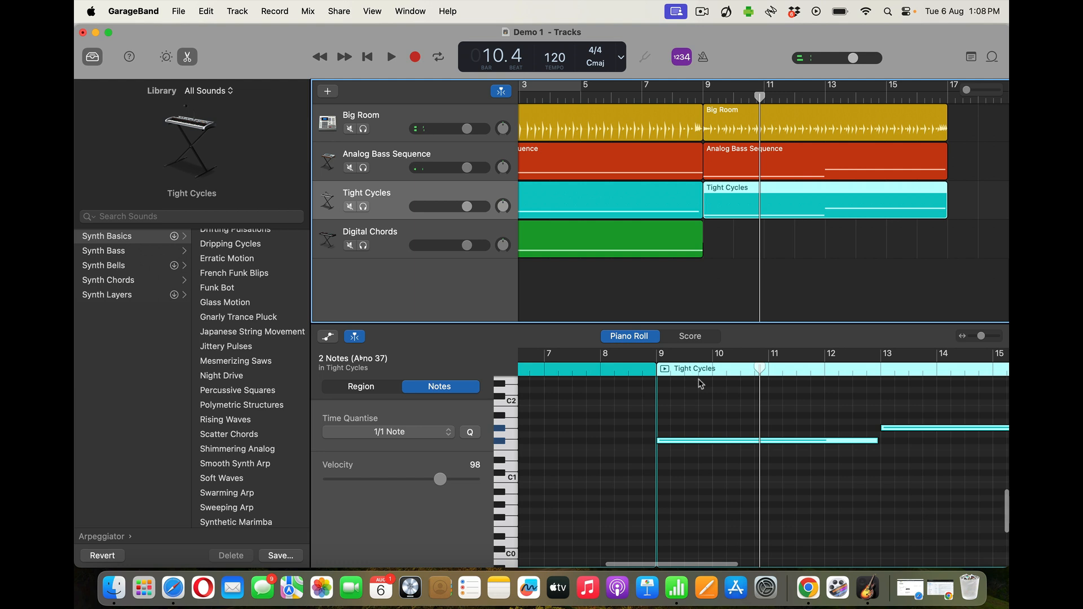
scroll(748, 400, "down", 4)
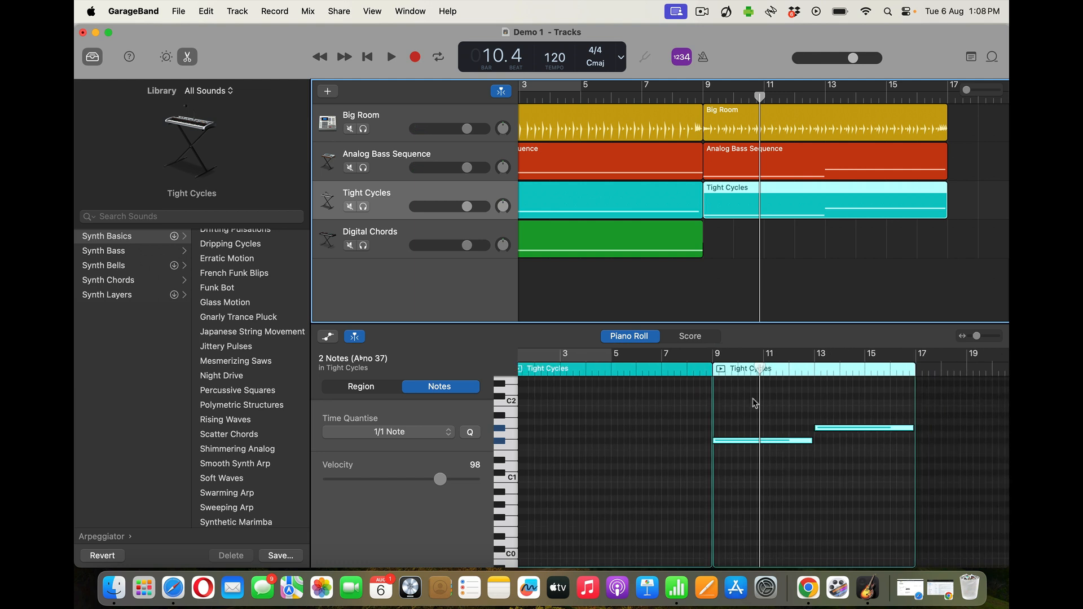
left_click(754, 407)
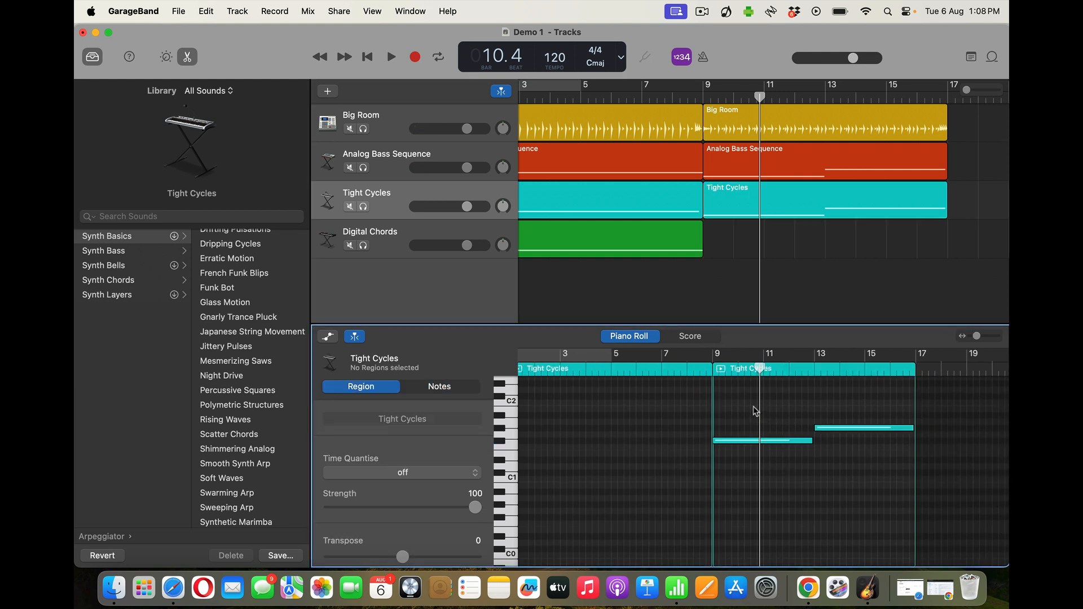
left_click_drag(751, 405, 839, 457)
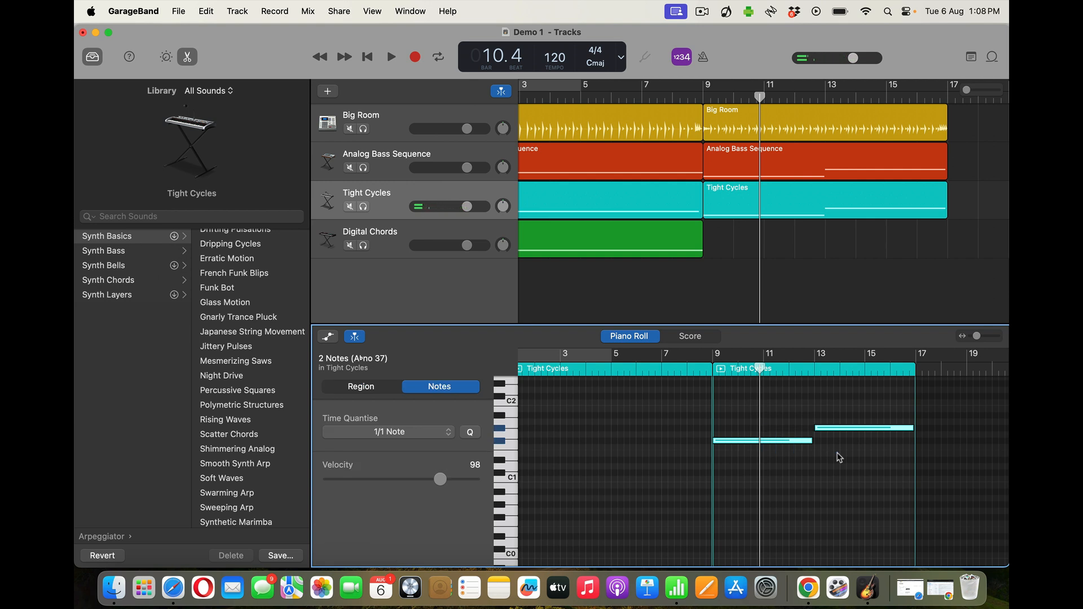
key("Delete")
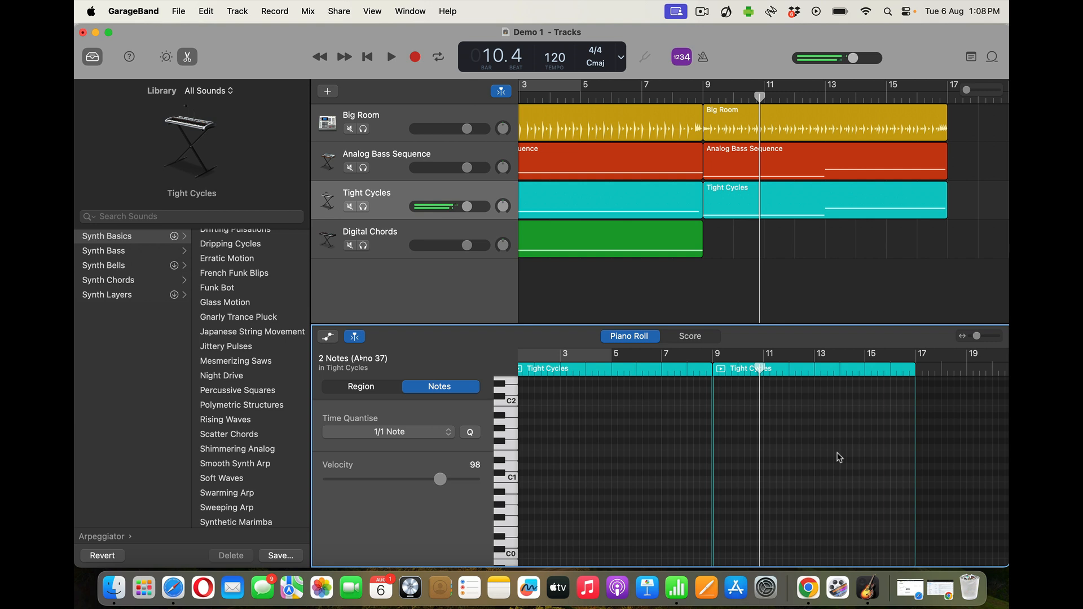
scroll(840, 457, "up", 10)
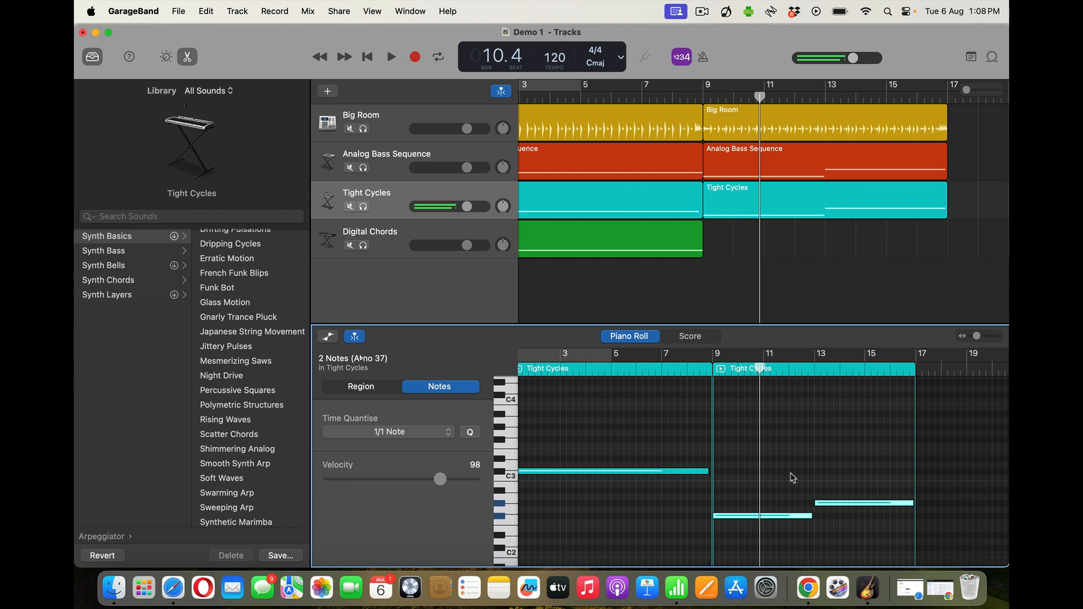
key("shift+alt+Up")
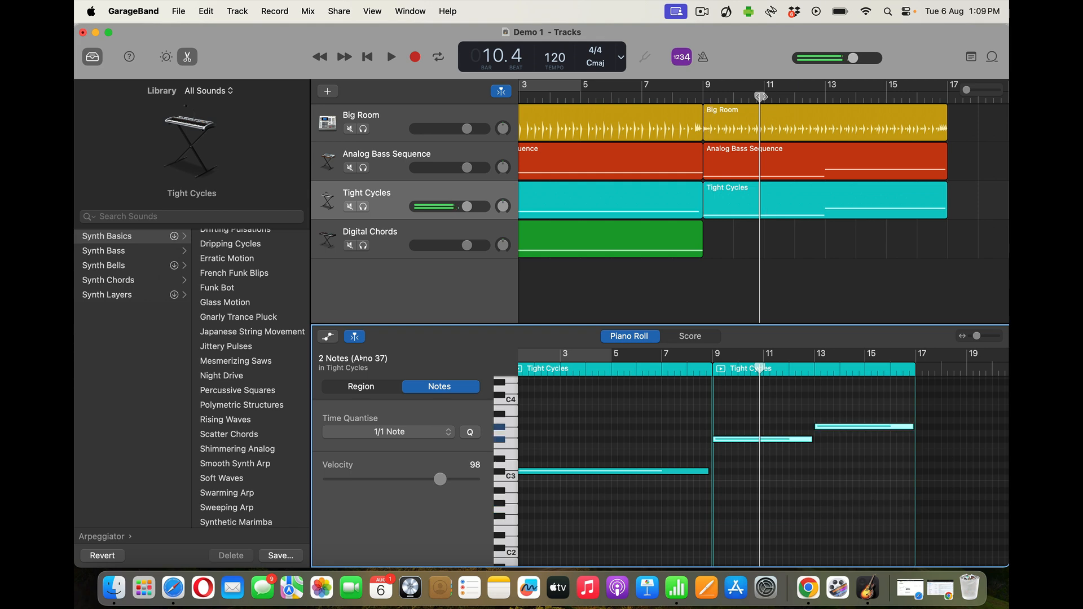
left_click_drag(761, 97, 704, 97)
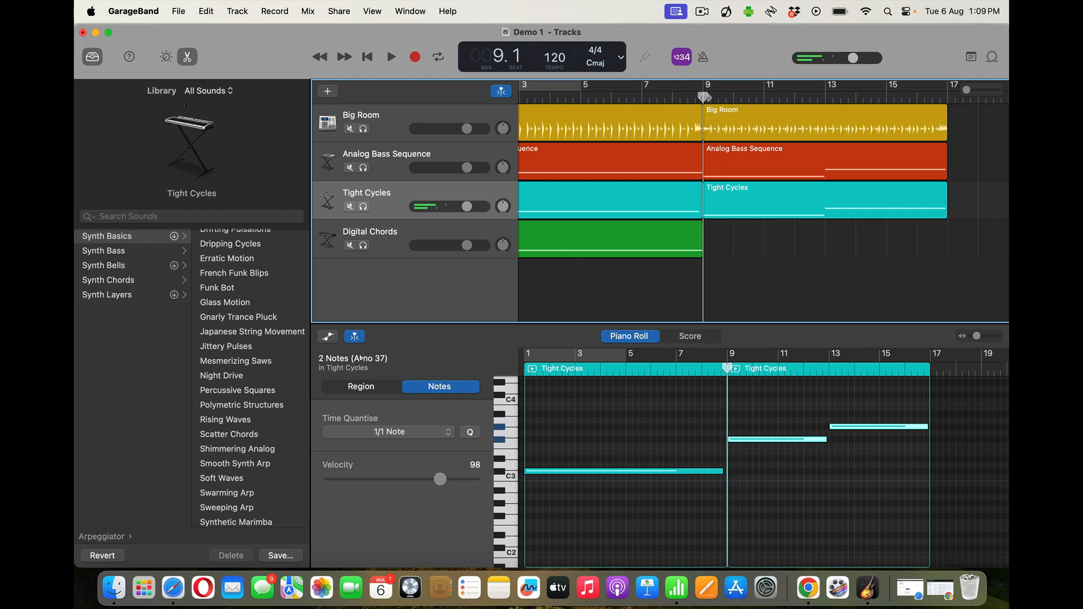
key("space")
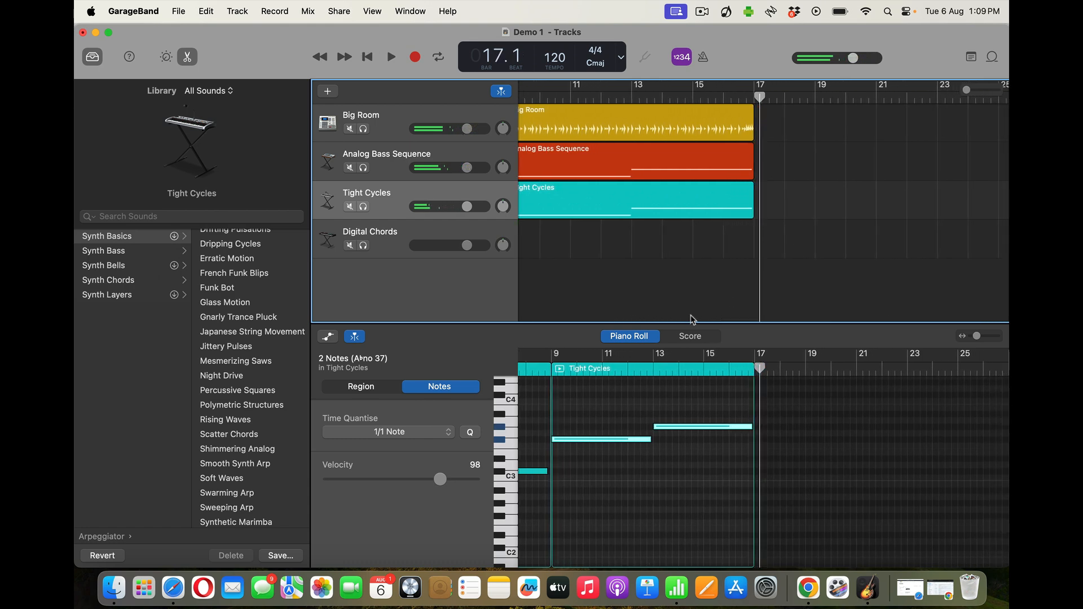
- Record a second Digital Chords part over bars 9 to 17 with Musical Typing at octave C3, holding F# until bar 13 and then G#
scroll(545, 248, "left", 5)
left_click(467, 233)
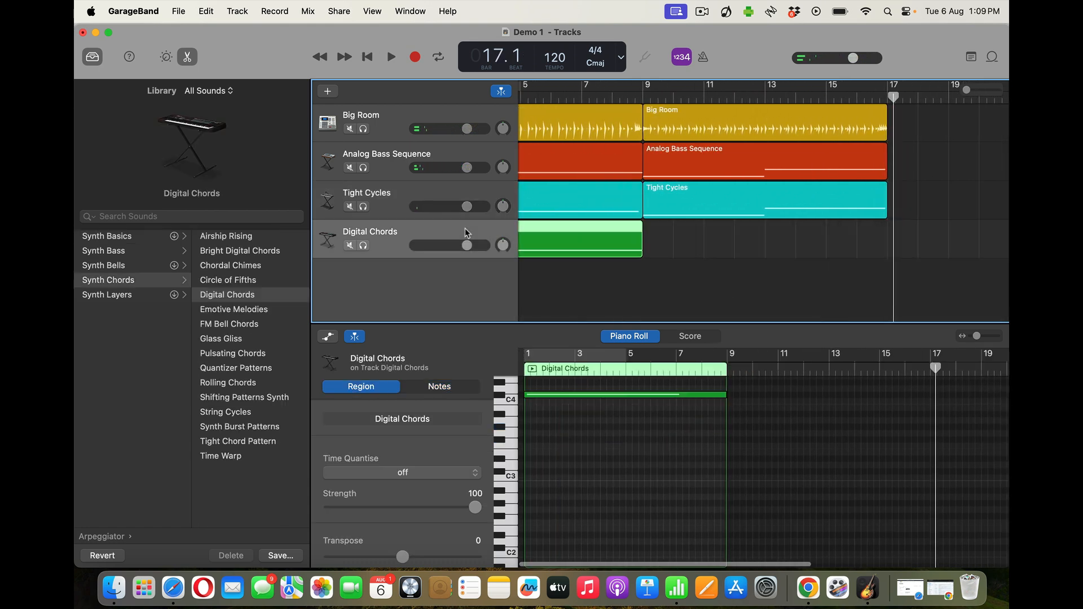
left_click_drag(893, 97, 644, 108)
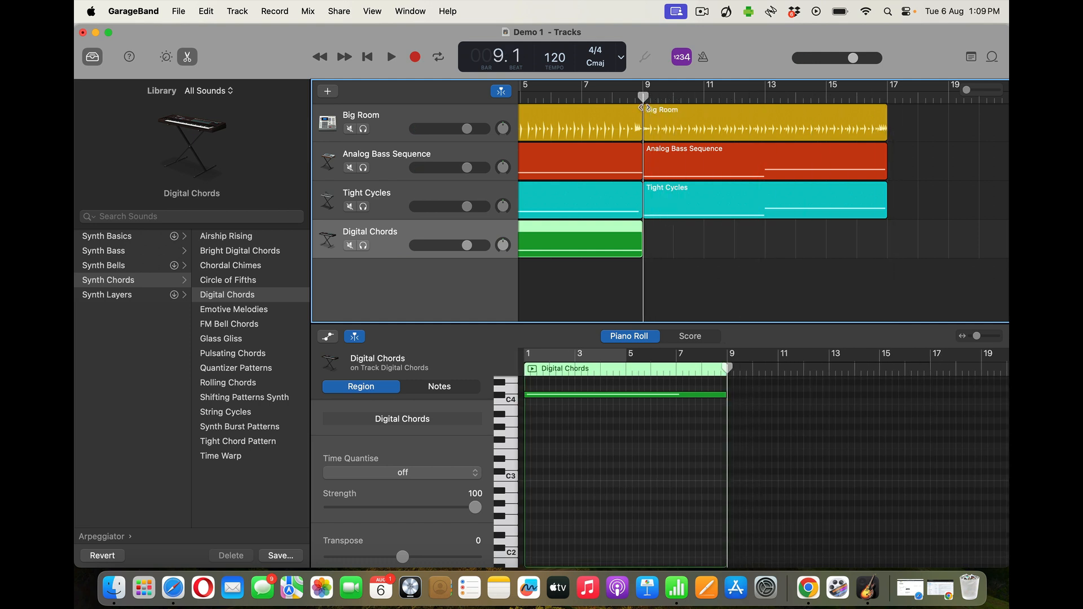
key("super+k")
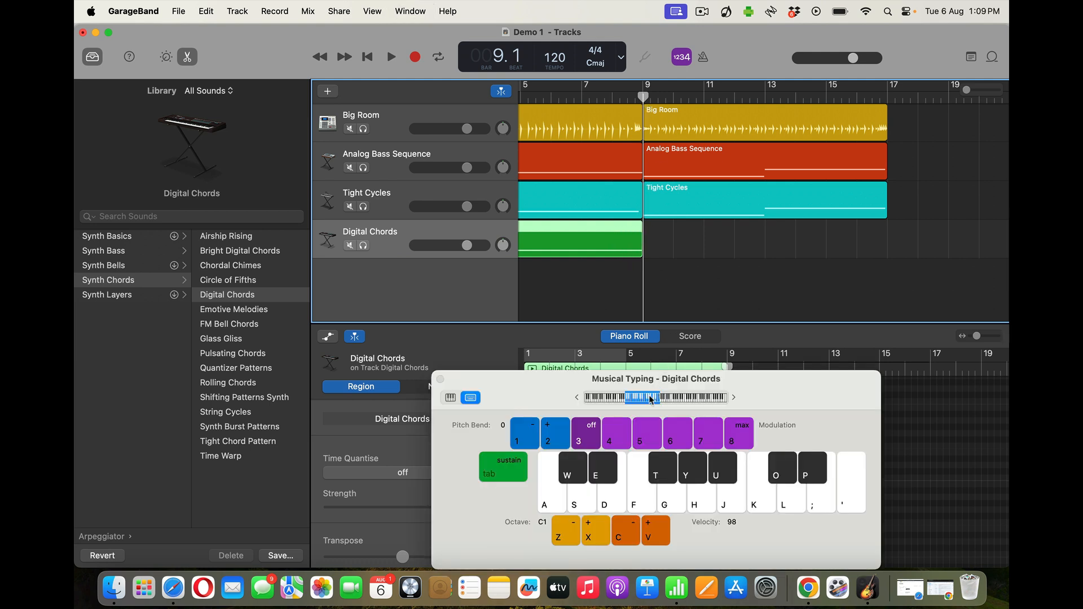
left_click_drag(664, 400, 671, 400)
key("t")
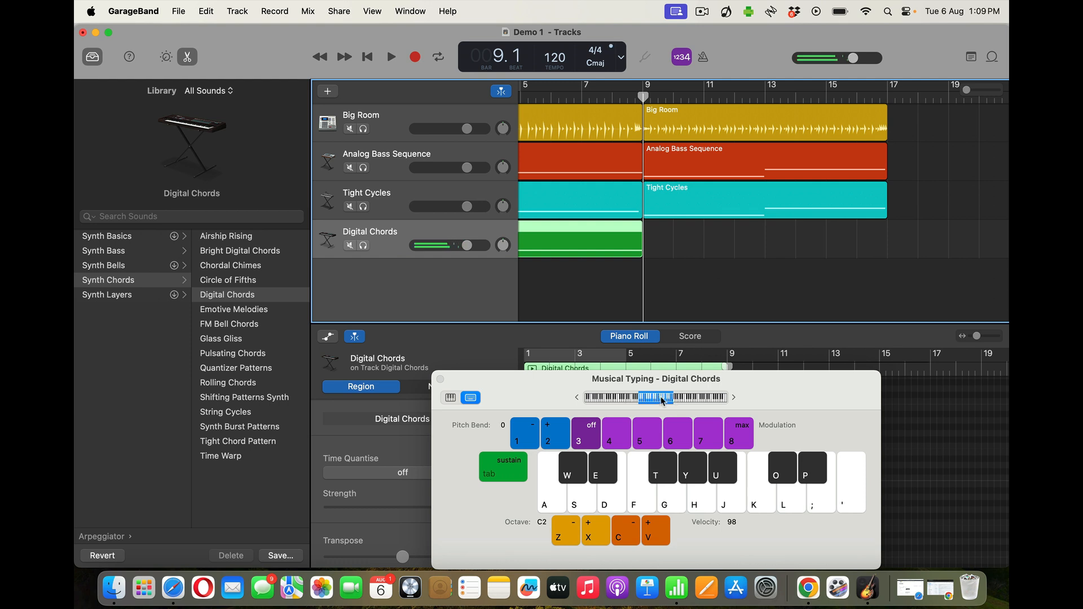
left_click_drag(664, 400, 676, 398)
key("t")
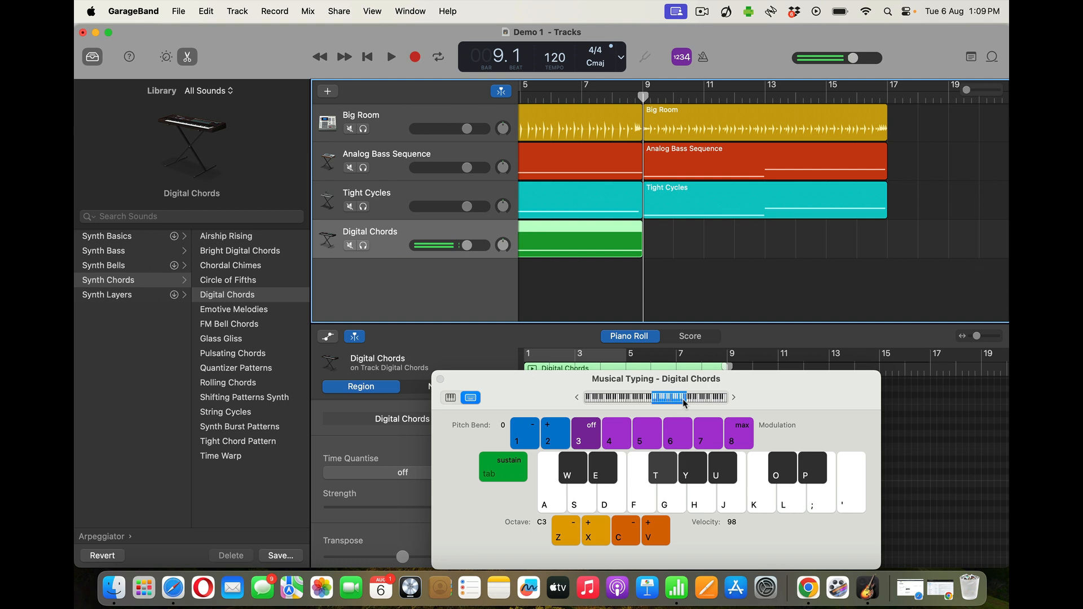
left_click(415, 59)
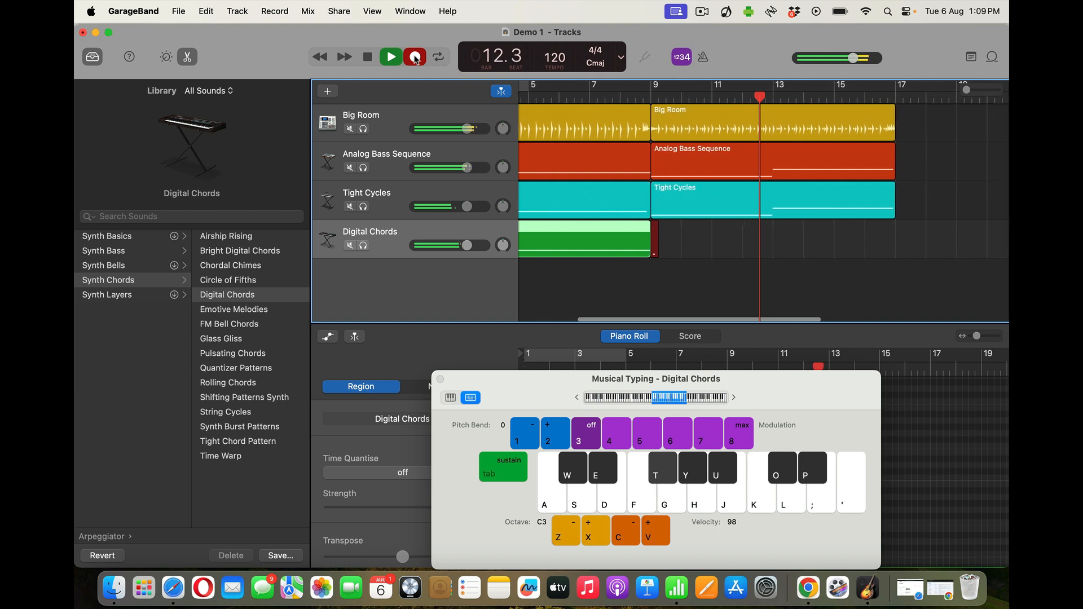
key("y")
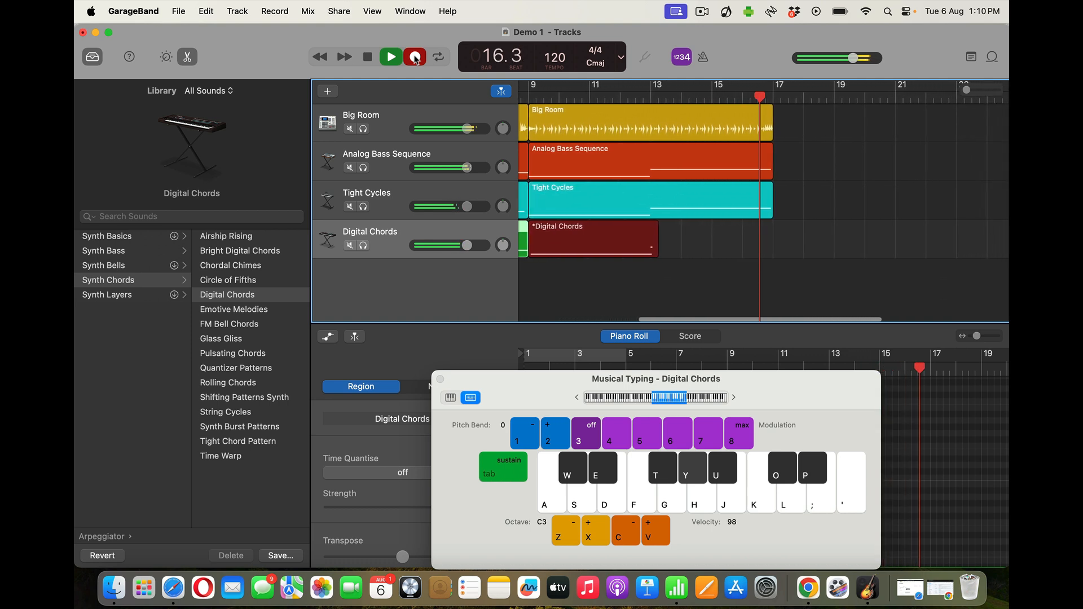
left_click(416, 57)
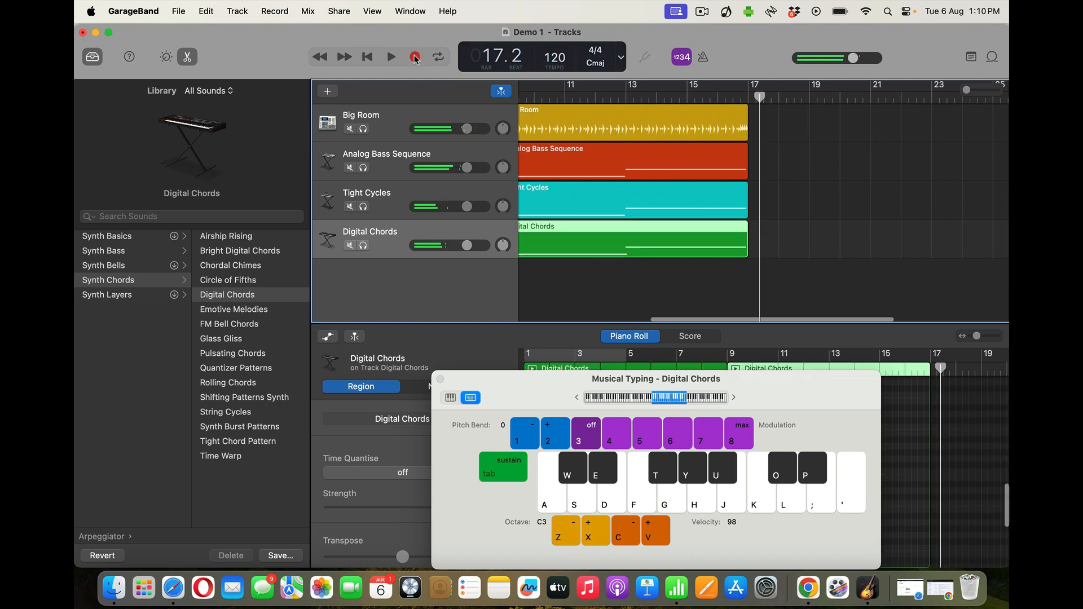
left_click(441, 380)
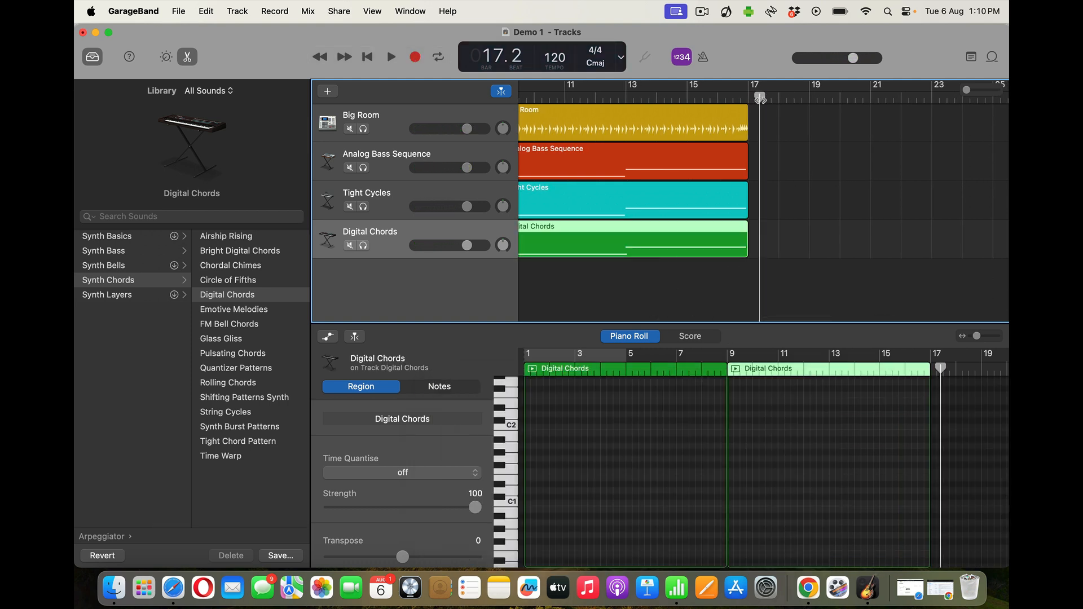
- Quantise the two sustained notes of the second Digital Chords region to 1/1 Note
left_click_drag(758, 99, 641, 100)
scroll(776, 450, "up", 5)
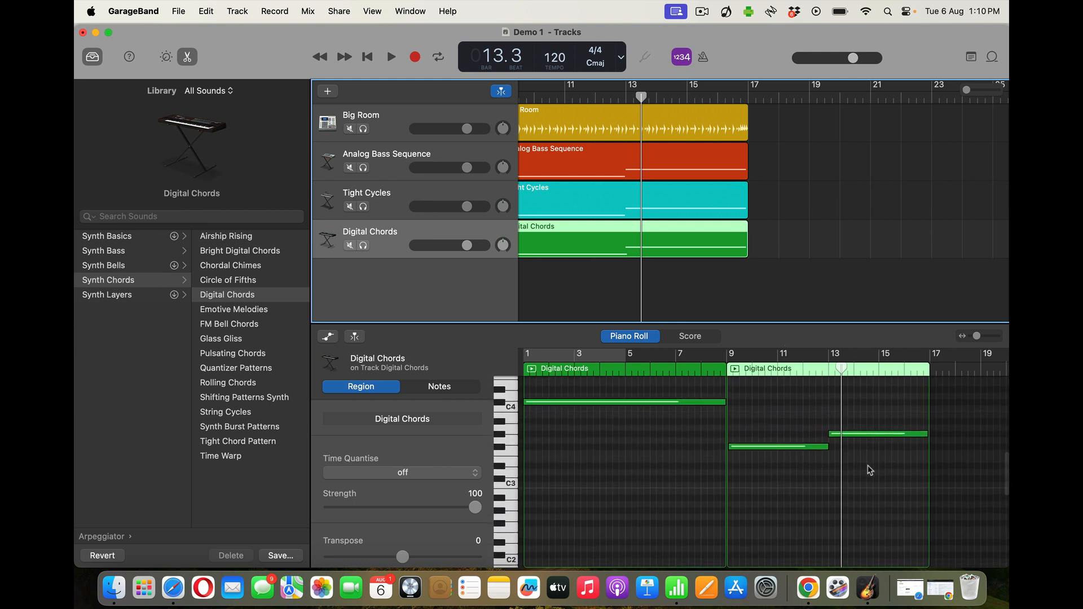
left_click_drag(868, 467, 794, 428)
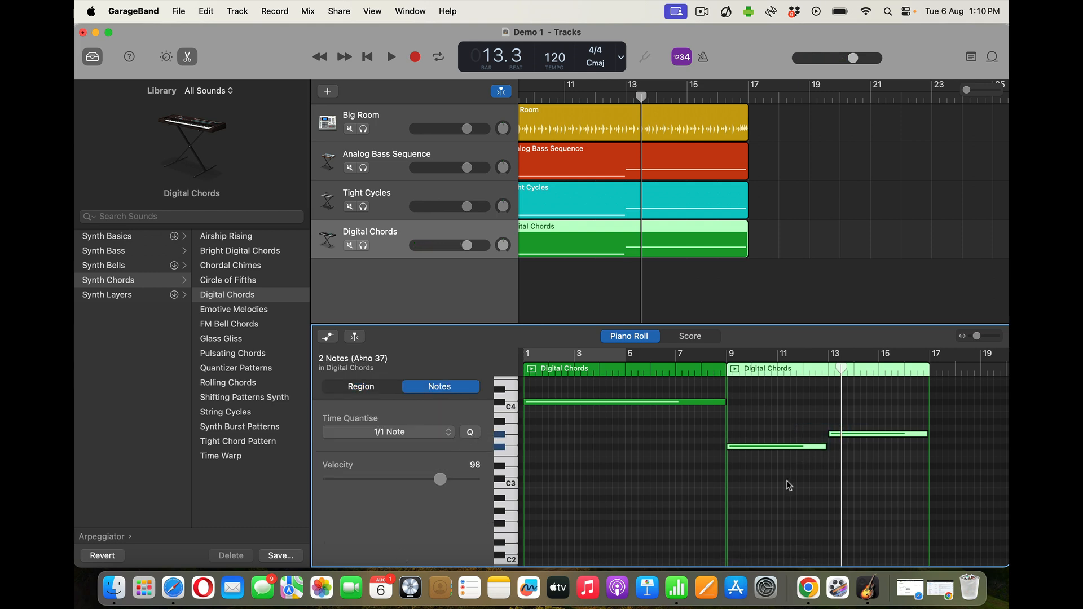
left_click(776, 293)
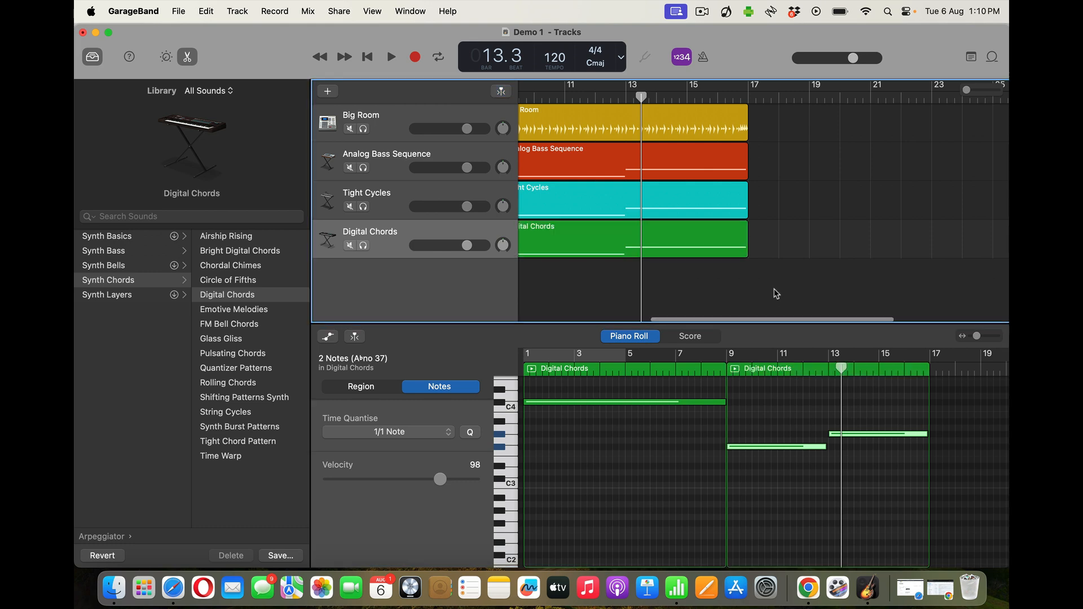
- Save the project and play the whole song from the beginning through the end of the second section
scroll(776, 293, "left", 10)
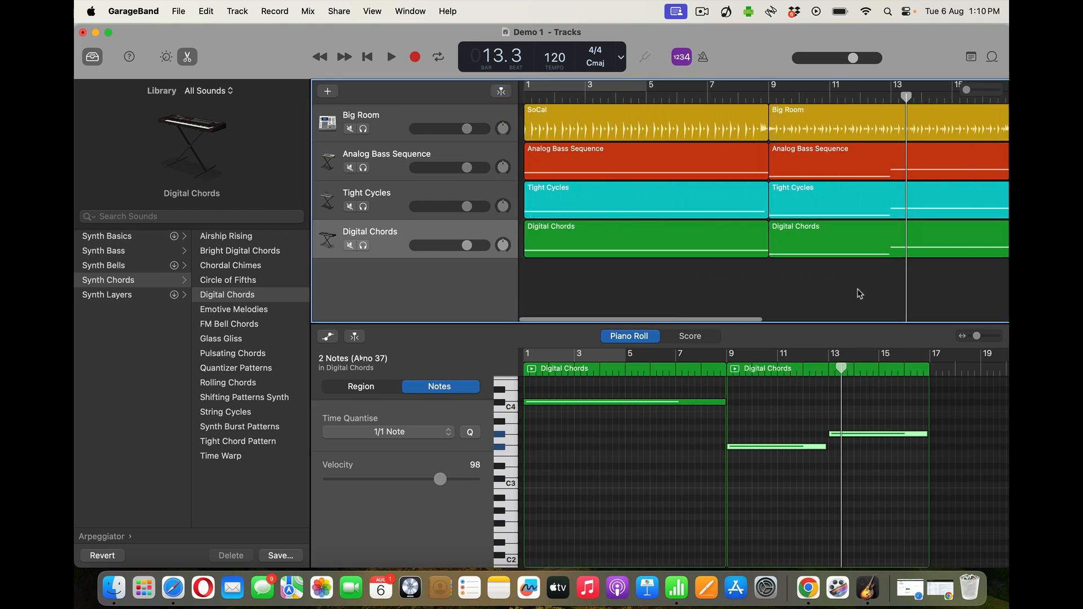
left_click(179, 12)
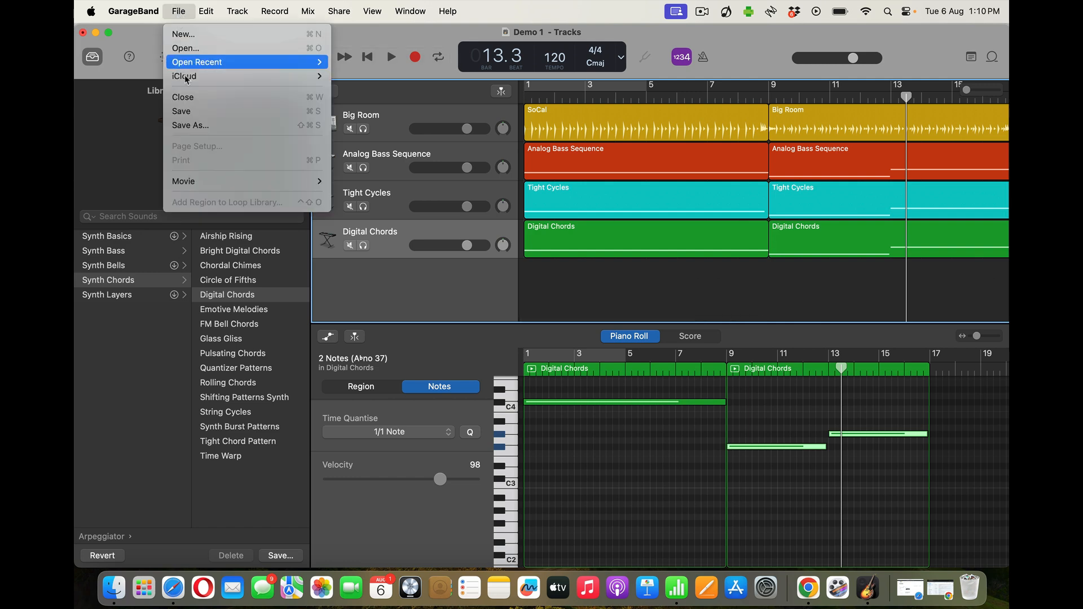
left_click(192, 115)
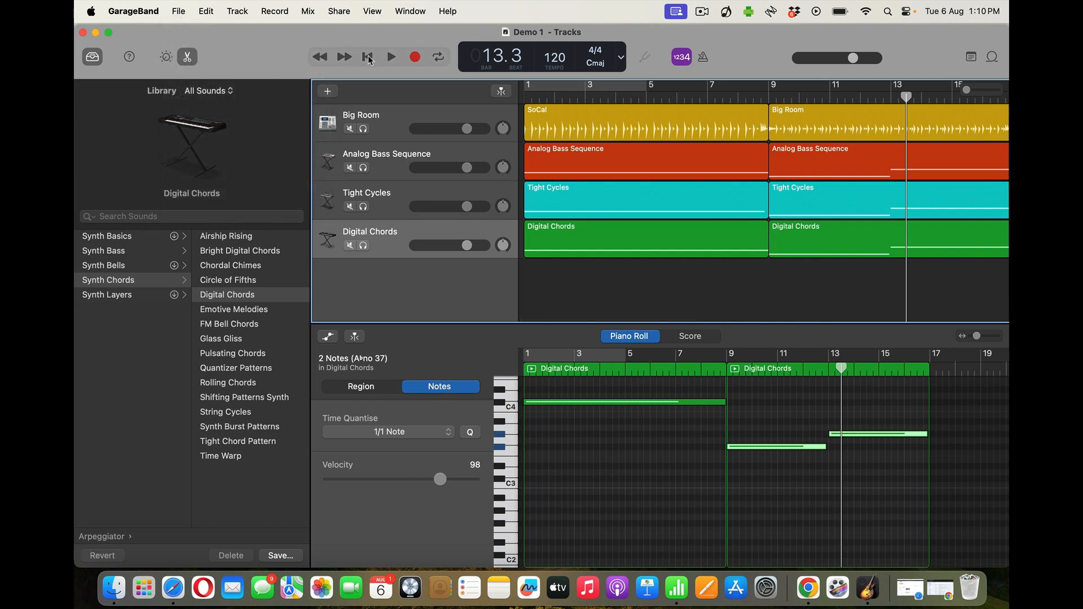
left_click(369, 58)
key("space")
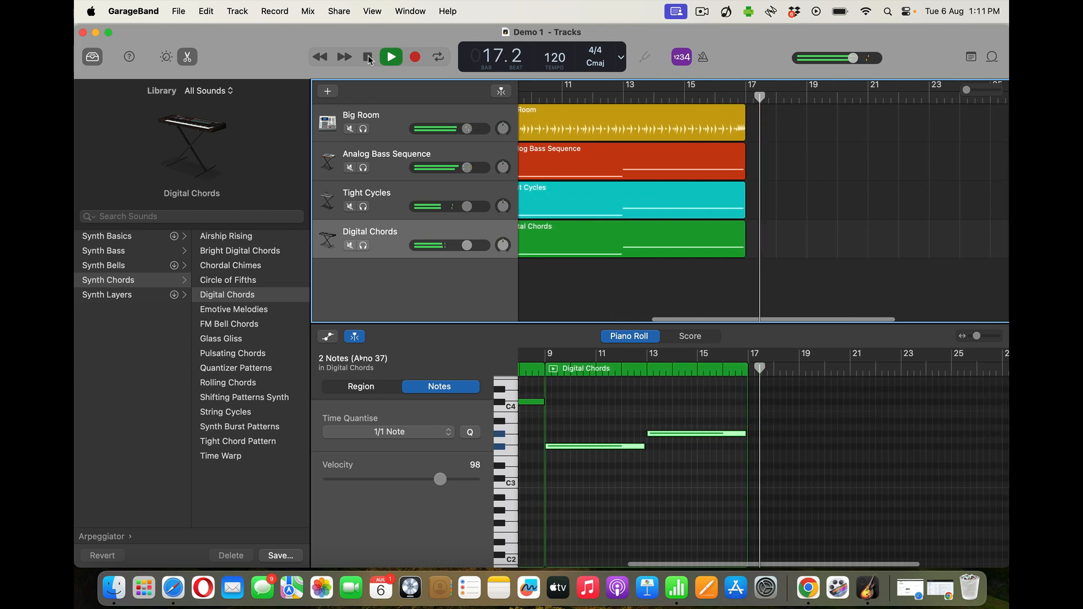
left_click(367, 57)
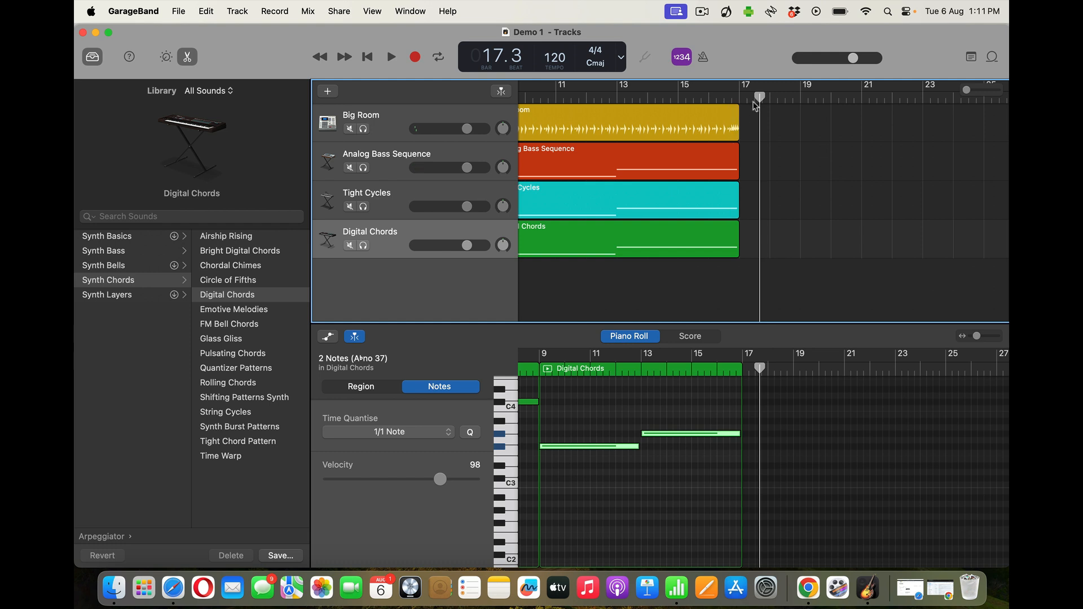
- Add a Big Room Drummer region at bar 17 and make its beat simpler and softer
left_click_drag(760, 96, 739, 97)
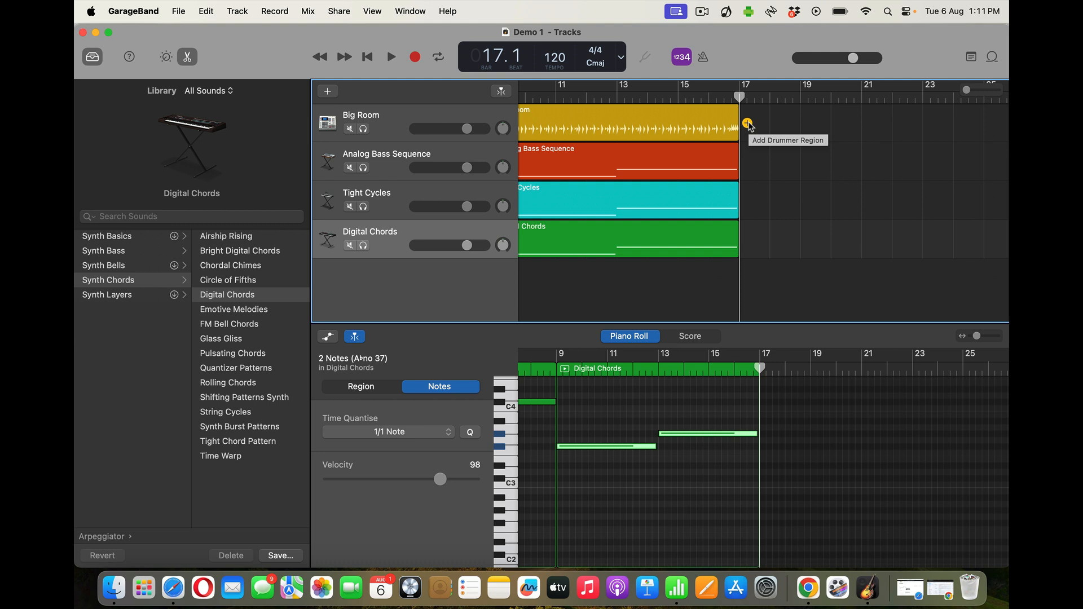
left_click(748, 123)
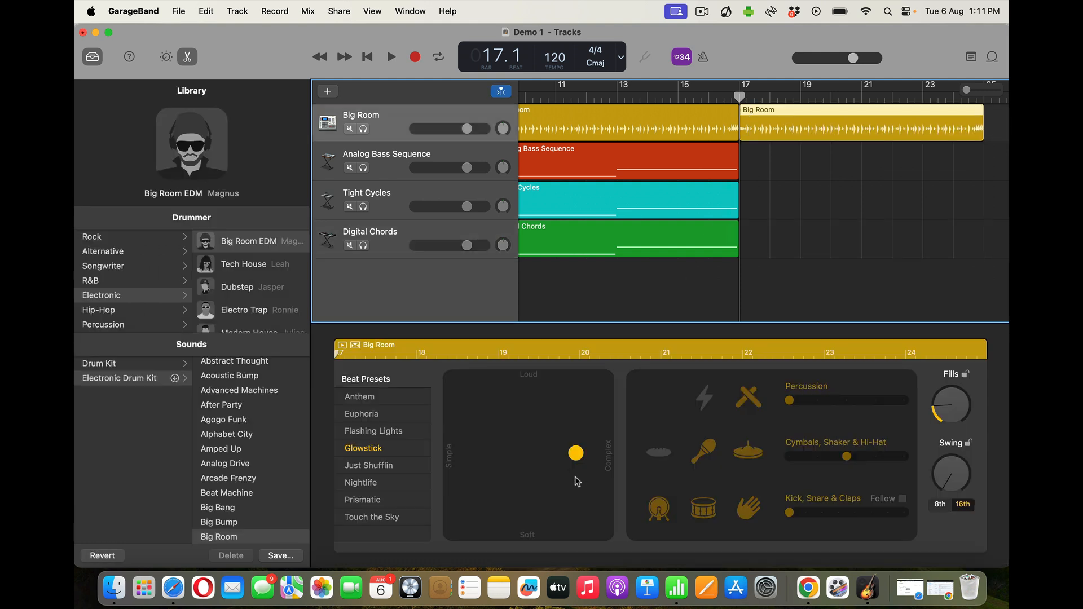
left_click_drag(576, 457, 483, 511)
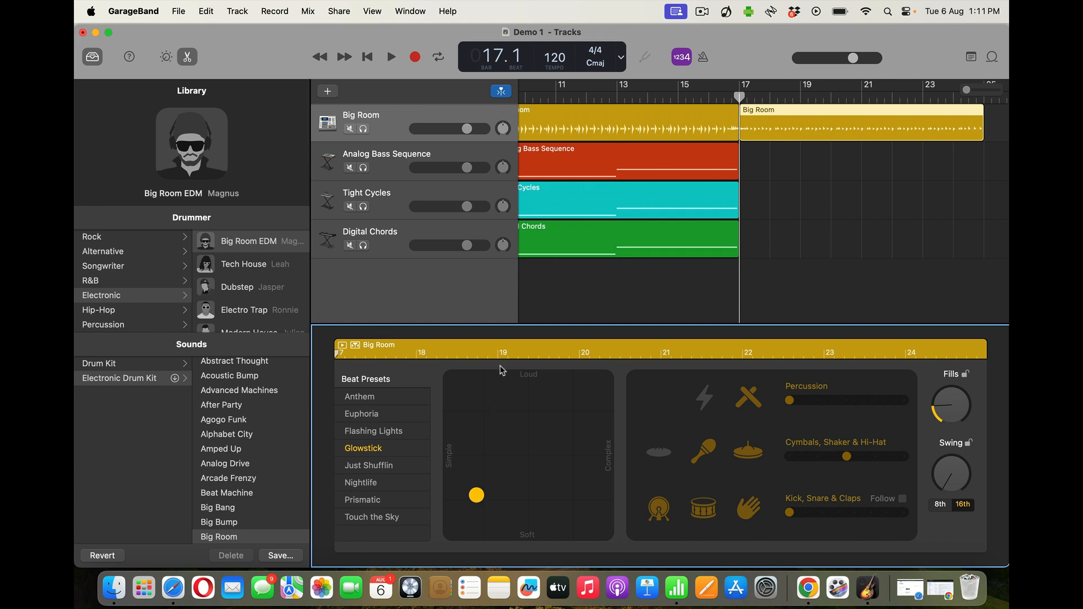
- Record an Analog Bass Sequence part from bar 17 with Musical Typing at octave C1, holding C# until bar 19 and then D#
left_click(457, 155)
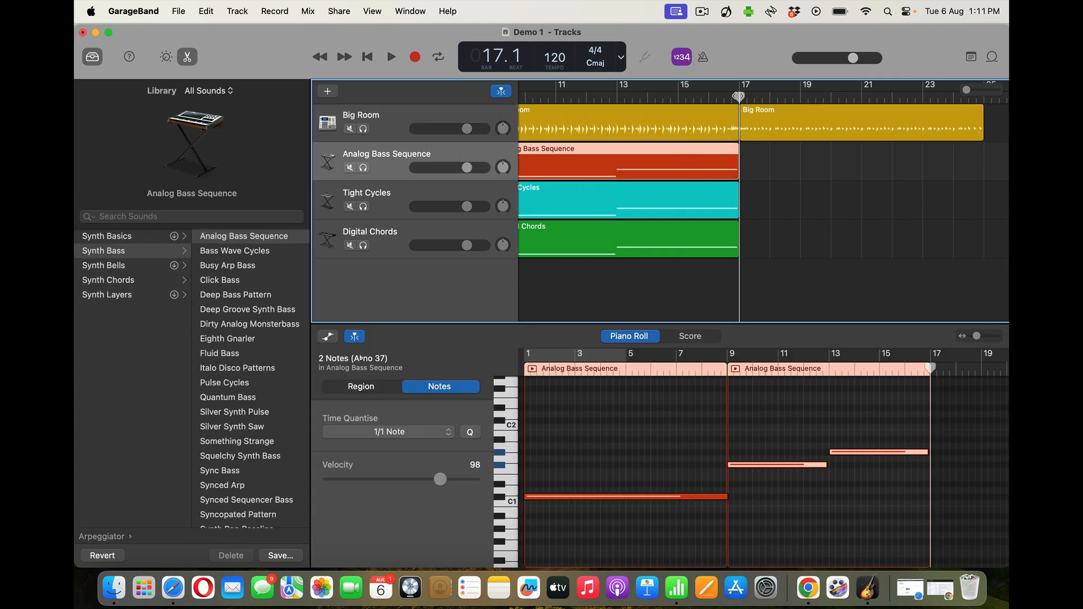
key("super+k")
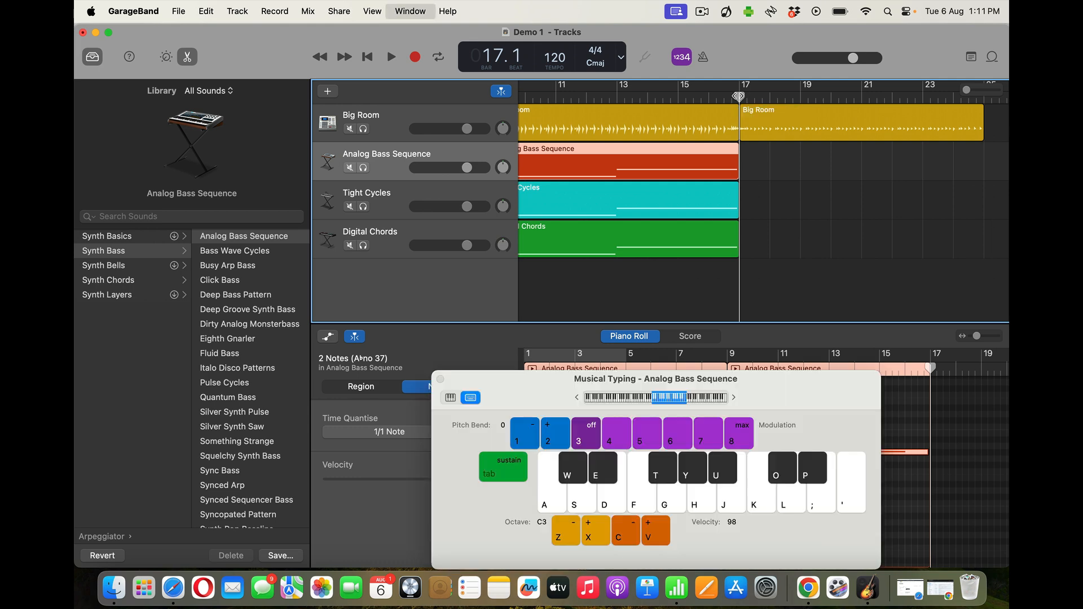
left_click(642, 401)
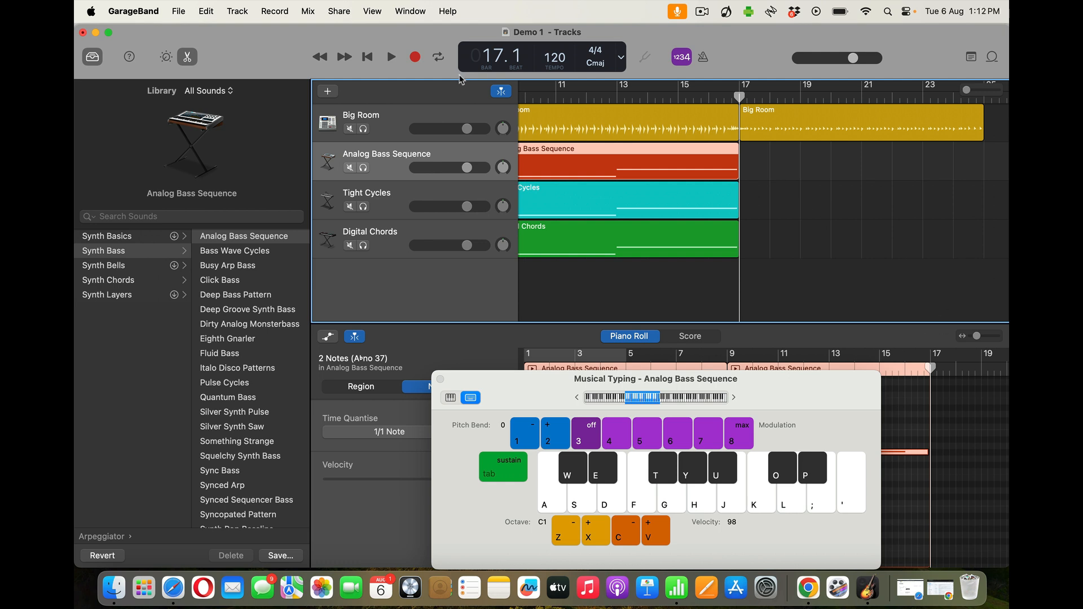
key("w")
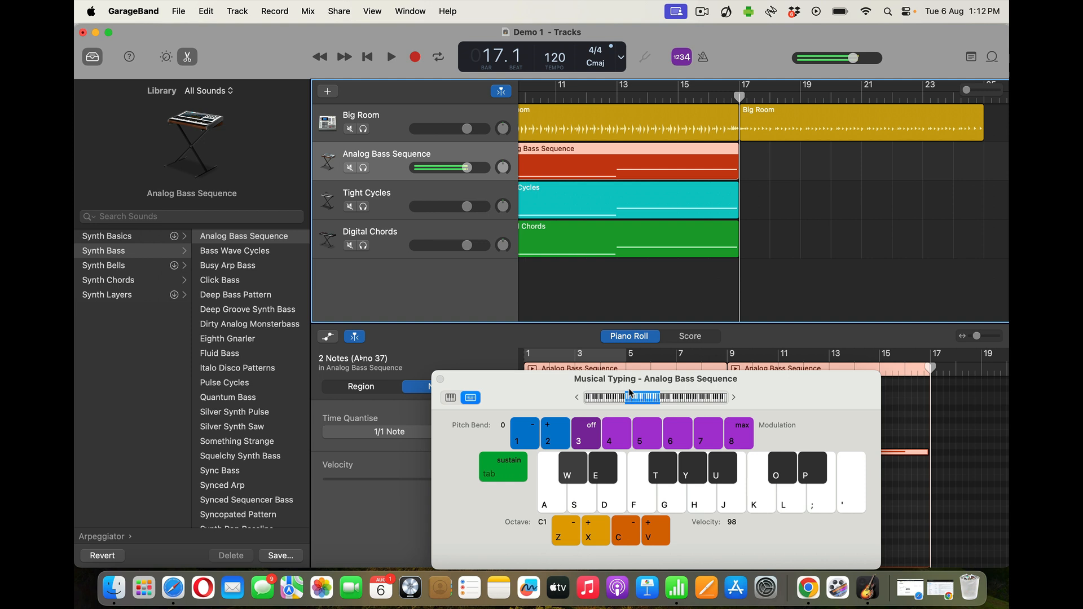
left_click(417, 60)
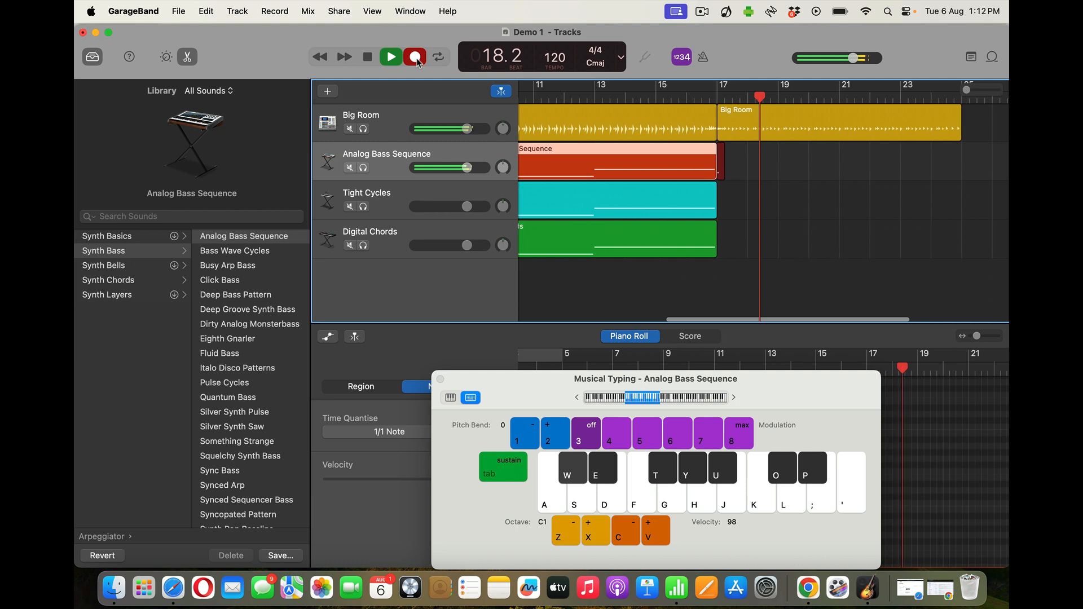
key("e")
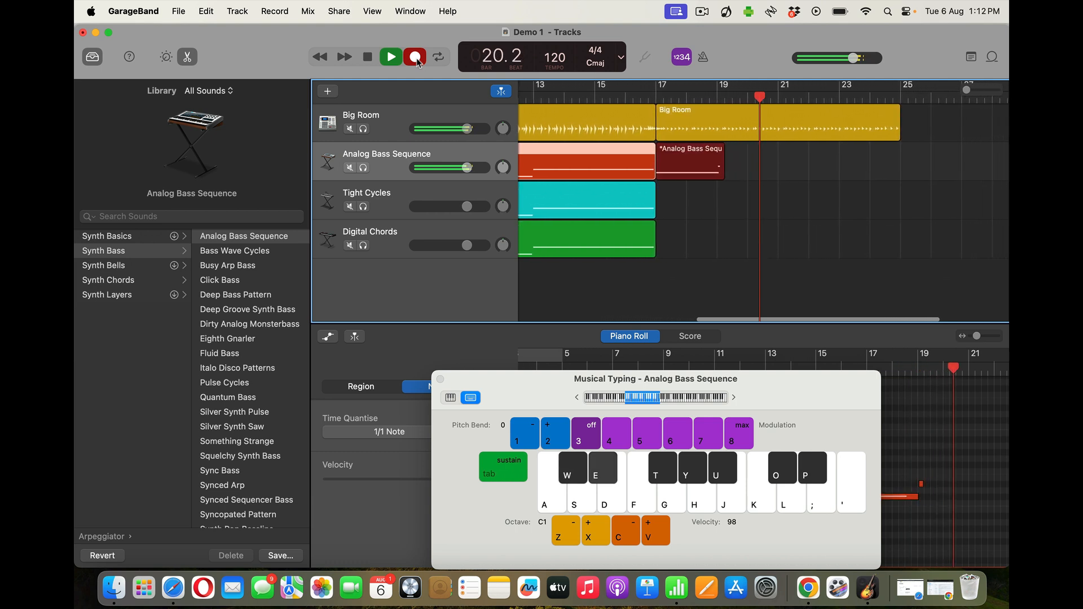
left_click(417, 59)
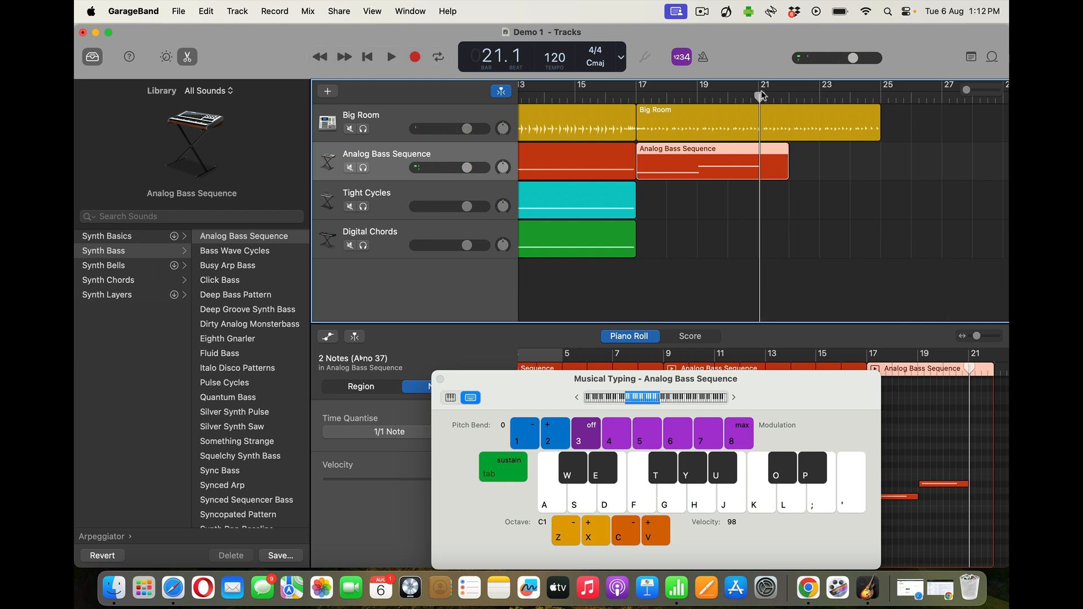
- Split the new Analog Bass Sequence region at bar 21 and delete the leftover piece after it
mouse_move(761, 94)
left_mouse_down()
mouse_move(746, 94)
mouse_move(758, 94)
left_mouse_up()
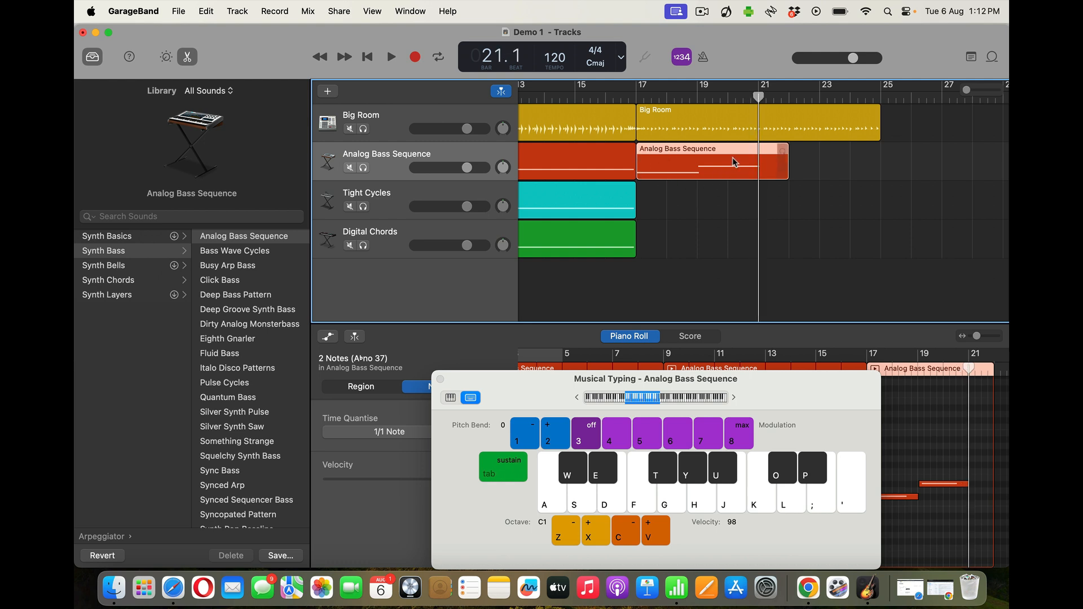
key("super+t")
left_click(773, 169)
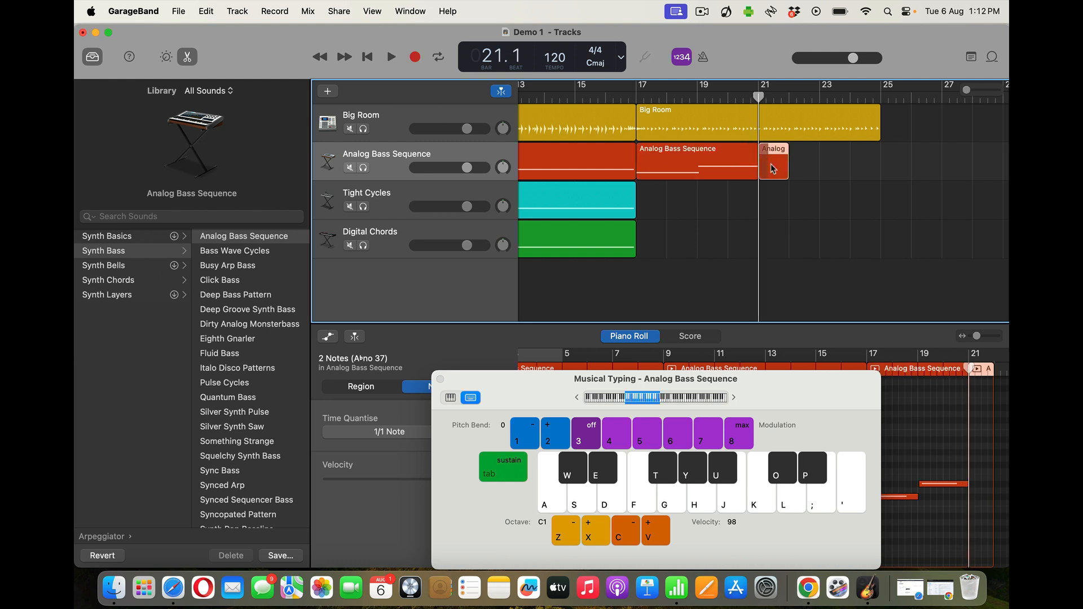
key("Delete")
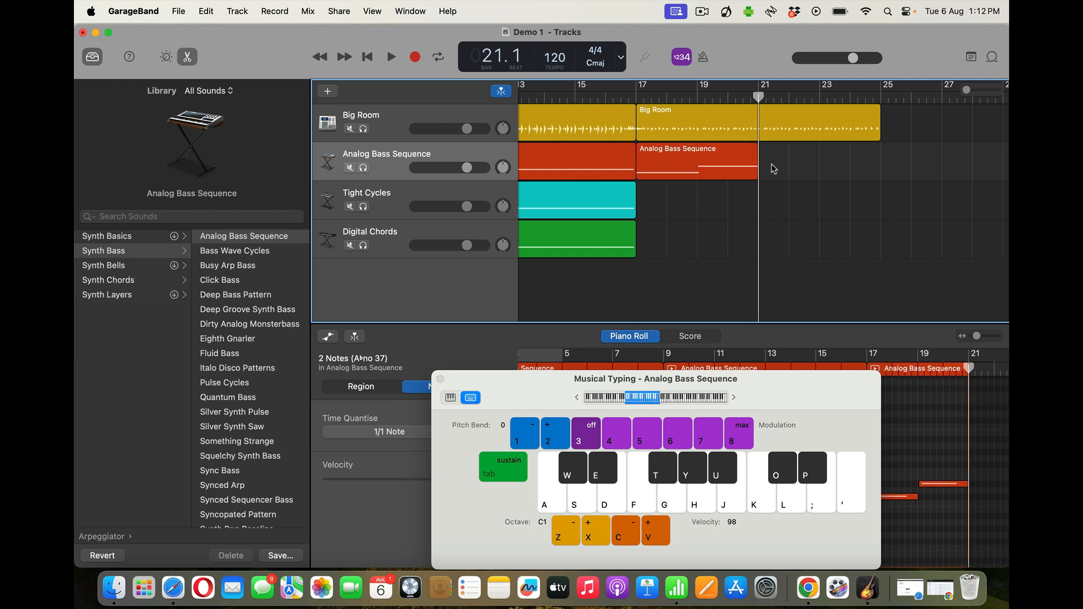
- Close Musical Typing and quantise the two notes of the Analog Bass Sequence region at bar 17 to 1/4 Note
left_click(682, 154)
left_click(441, 379)
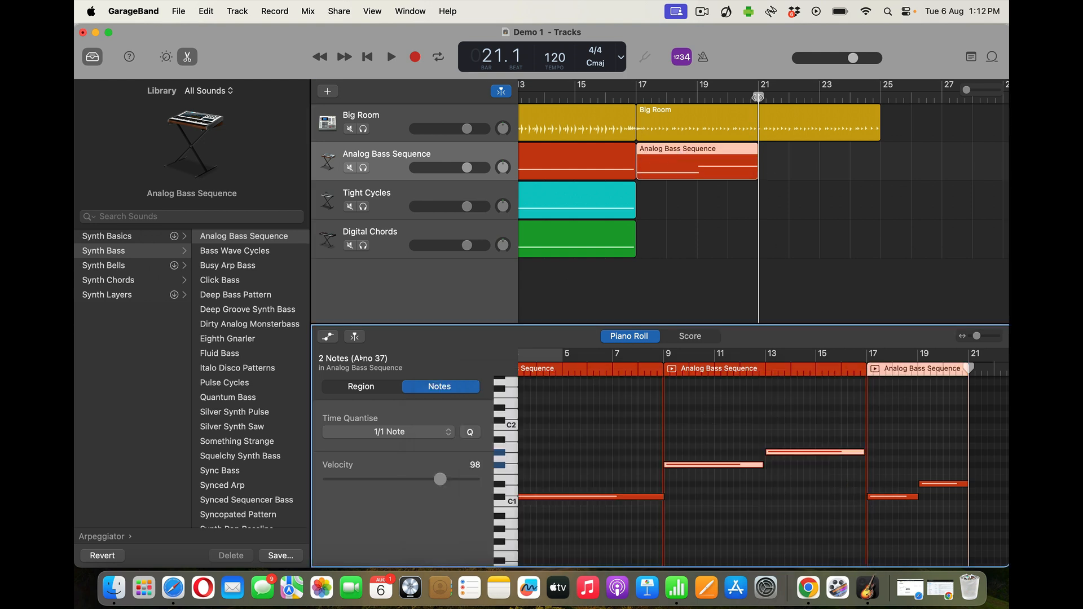
left_click_drag(758, 97, 698, 97)
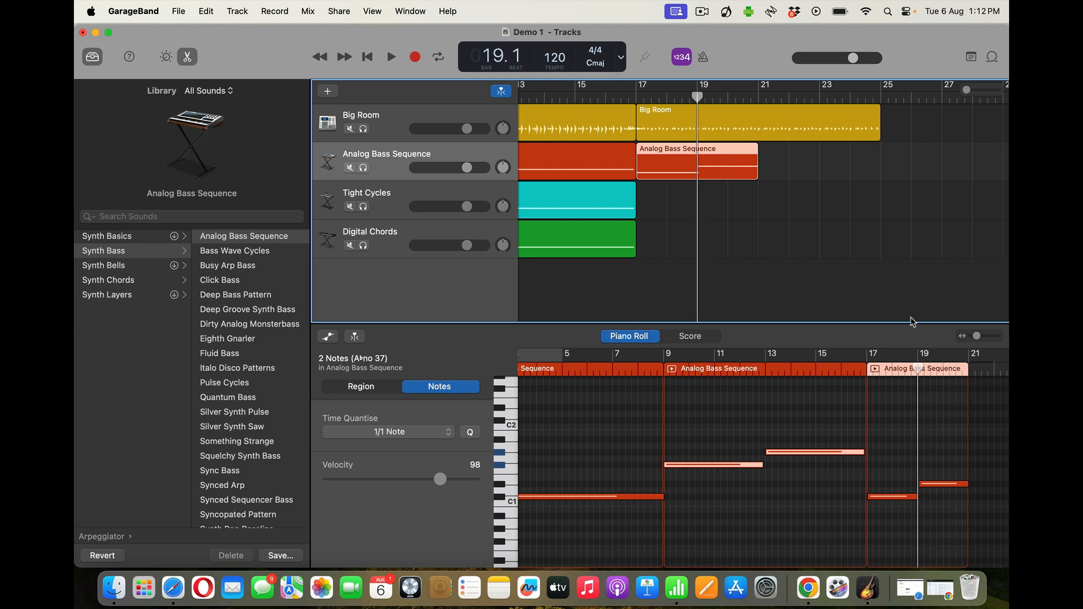
left_click(893, 455)
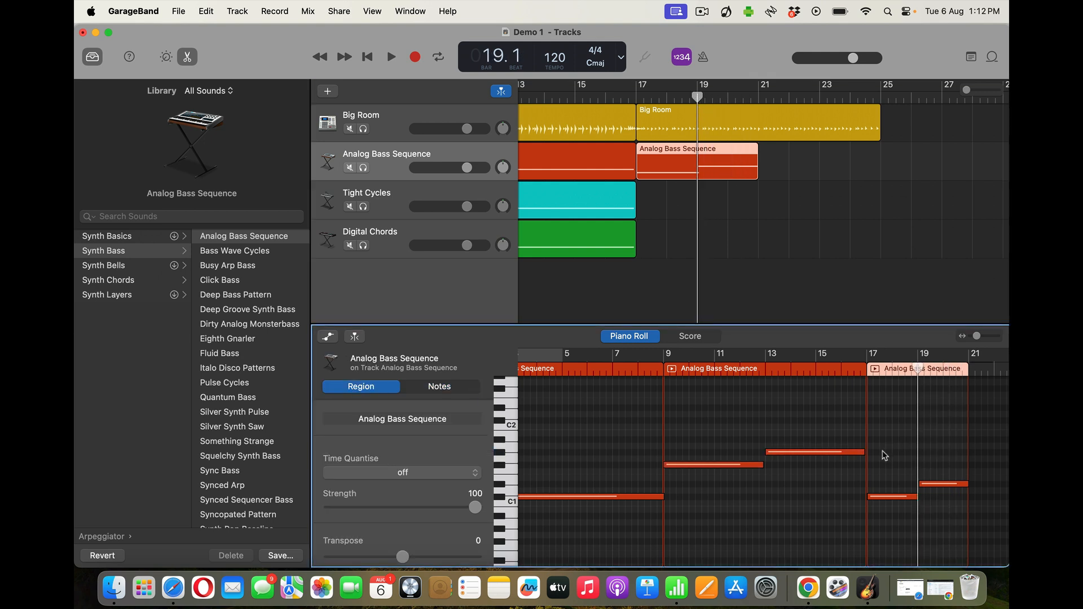
left_click_drag(884, 455, 939, 505)
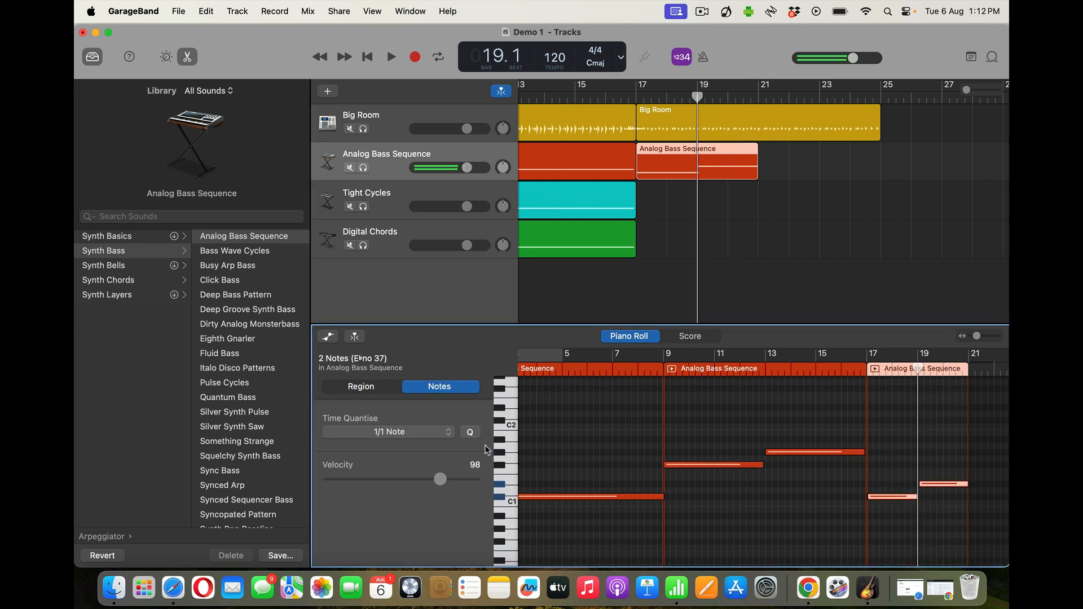
left_click(448, 433)
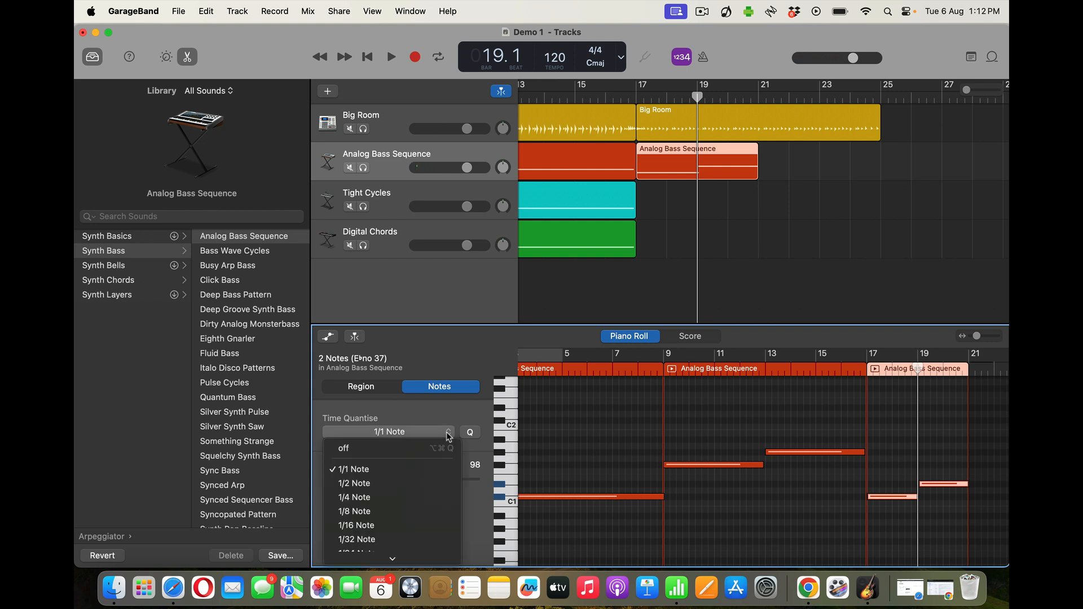
left_click(417, 498)
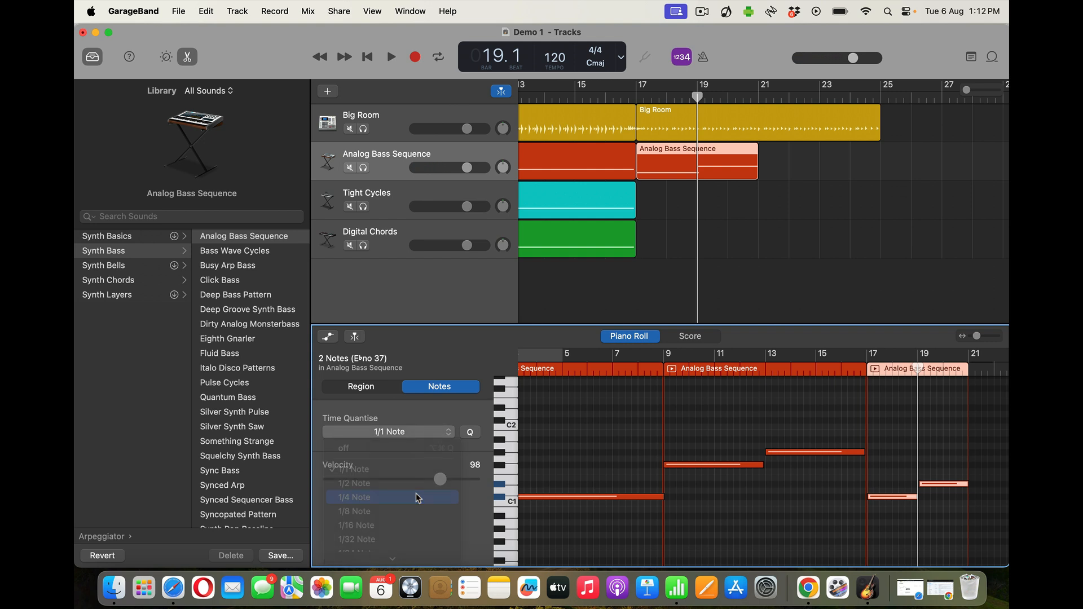
left_click(716, 292)
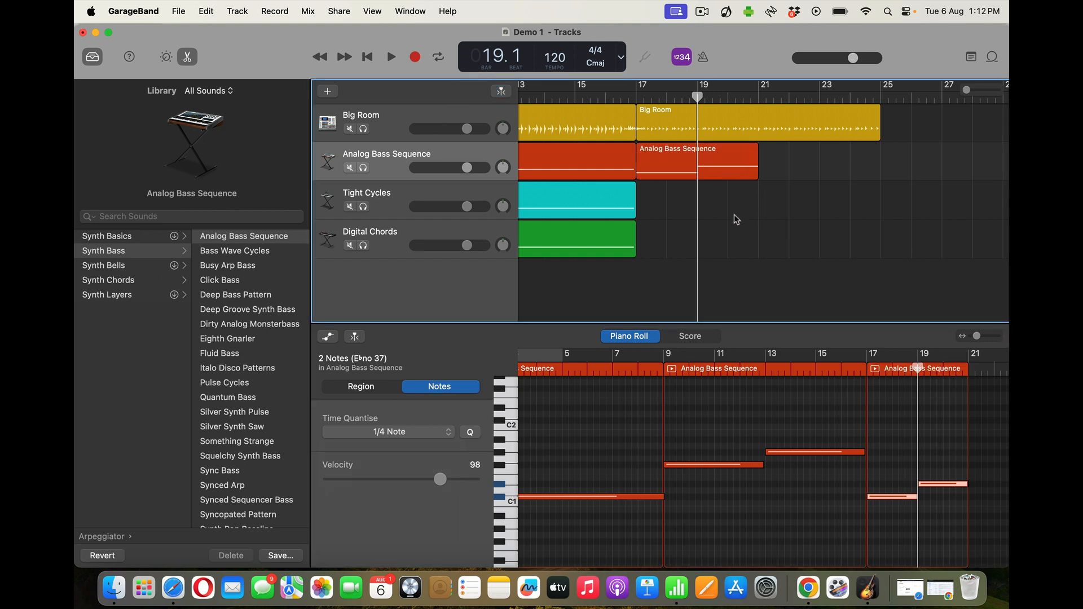
- Copy the four-bar Analog Bass Sequence region at bar 17 and paste it at bar 21
left_click(724, 166)
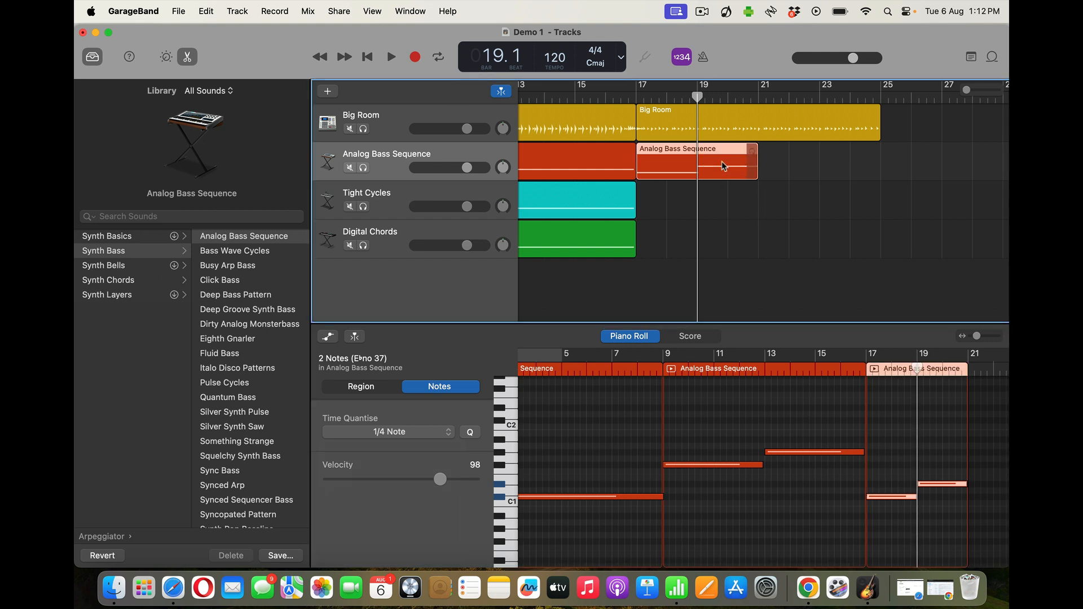
left_click_drag(698, 97, 758, 103)
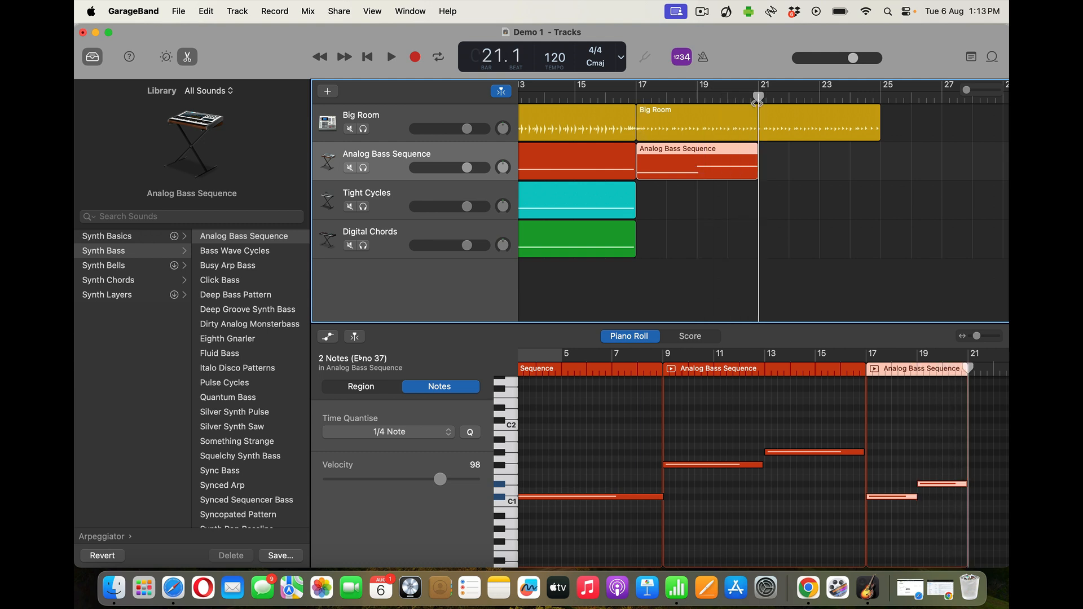
key("super+v")
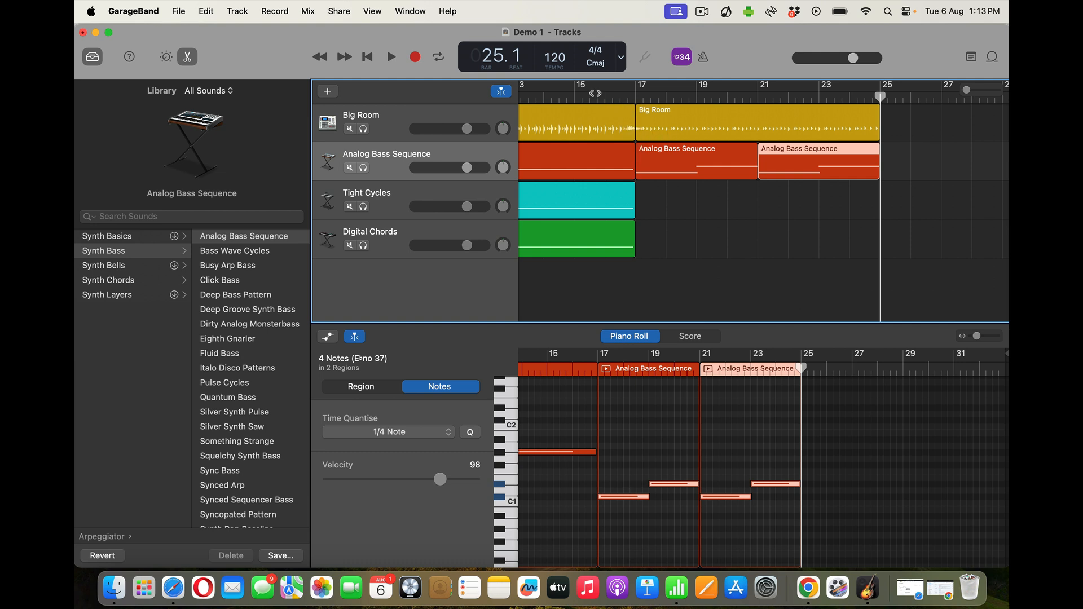
- Play the song from bar 13 through the end of the third section at bar 25
left_click(596, 93)
scroll(595, 93, "left", 5)
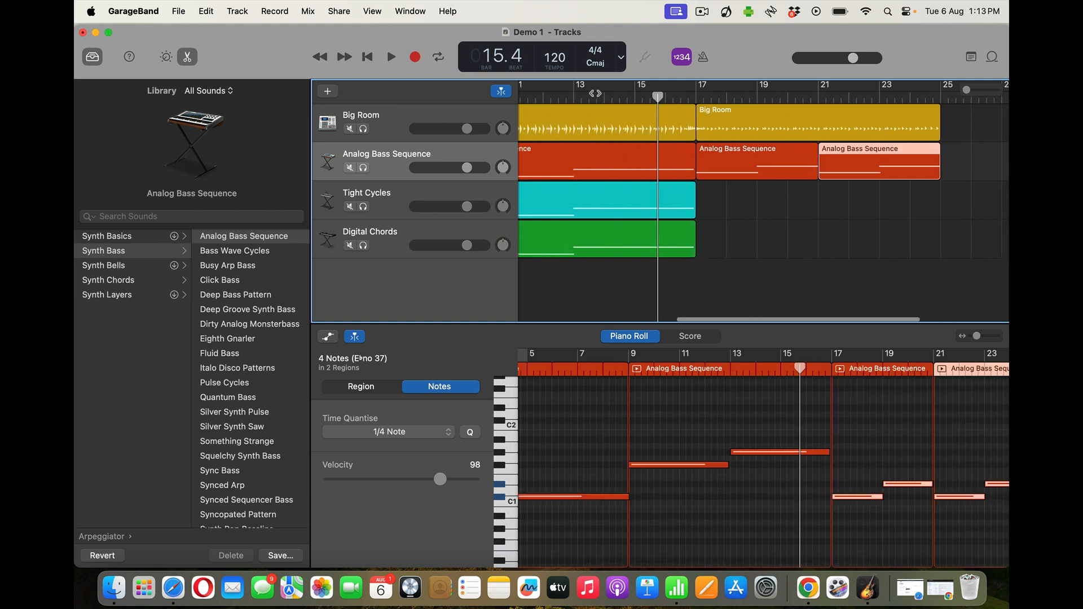
left_click(628, 96)
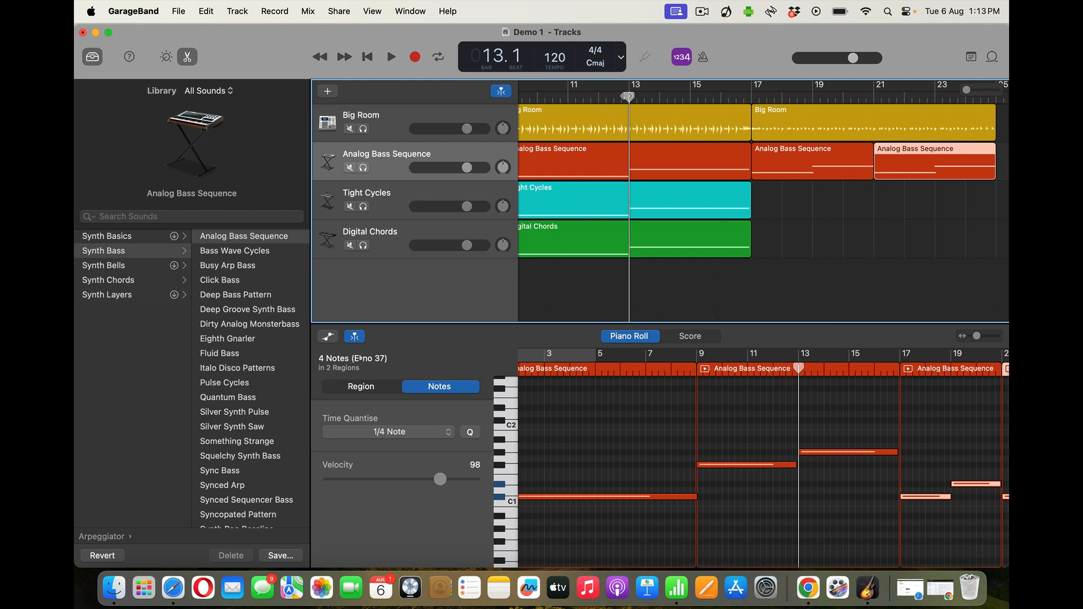
key("space")
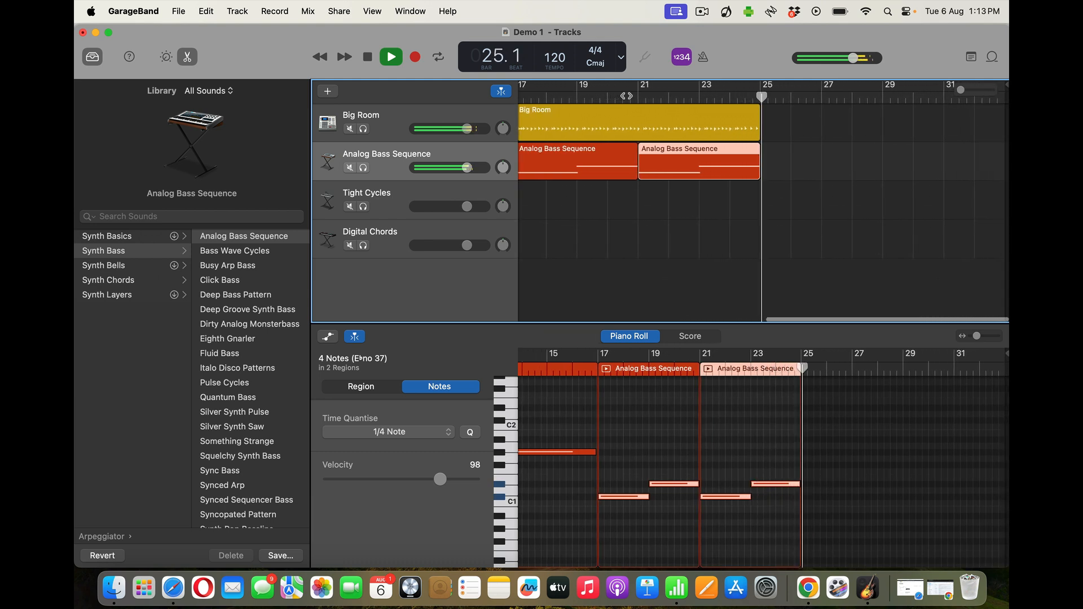
- Join the two Analog Bass Sequence regions between bars 17 and 25 into one region
left_click(676, 258)
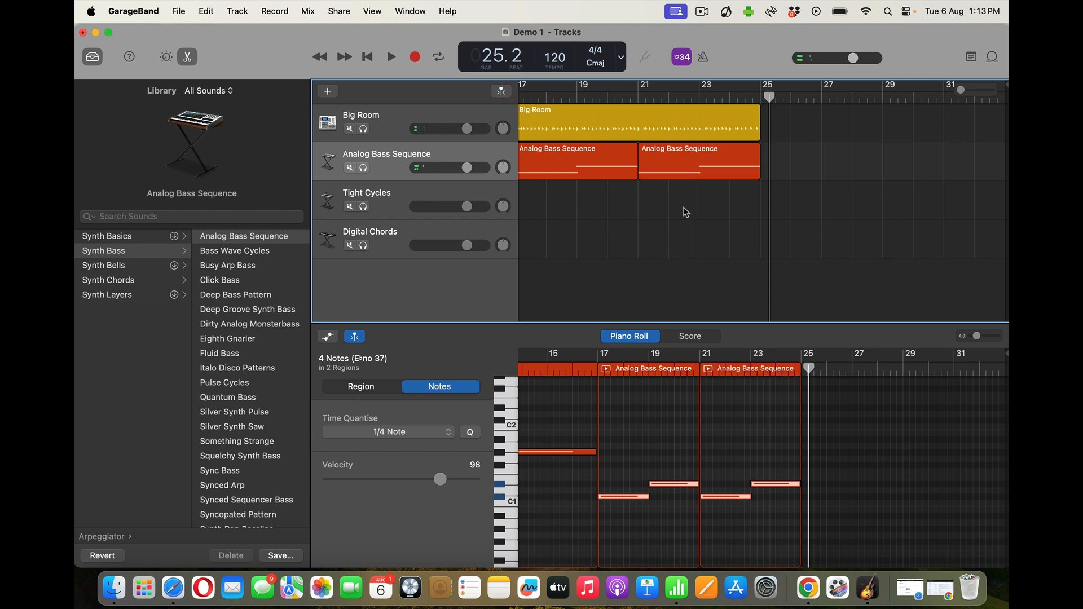
left_click_drag(685, 212, 618, 164)
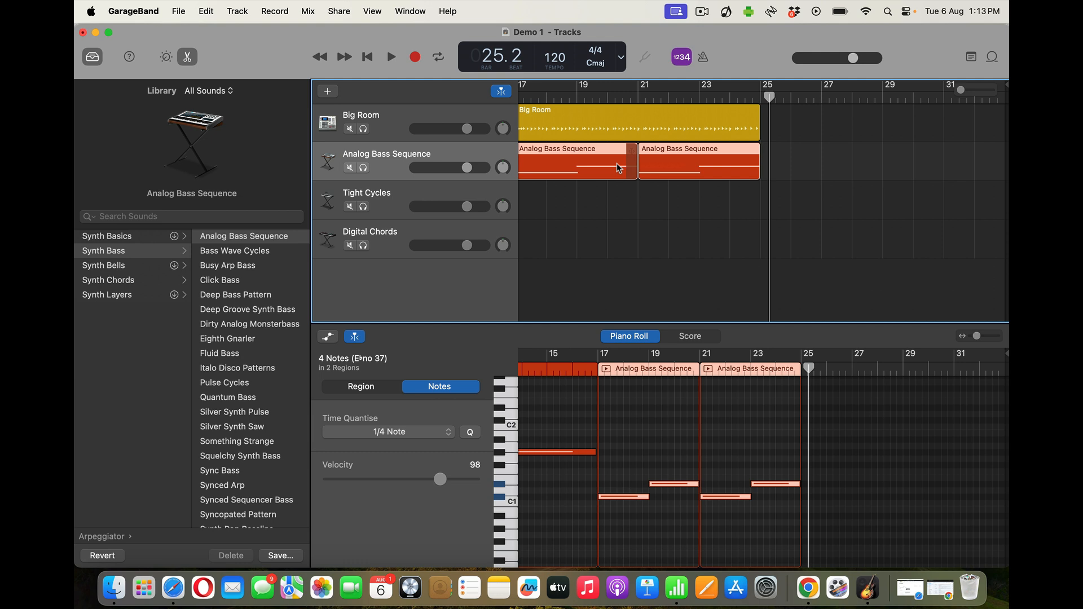
key("super+j")
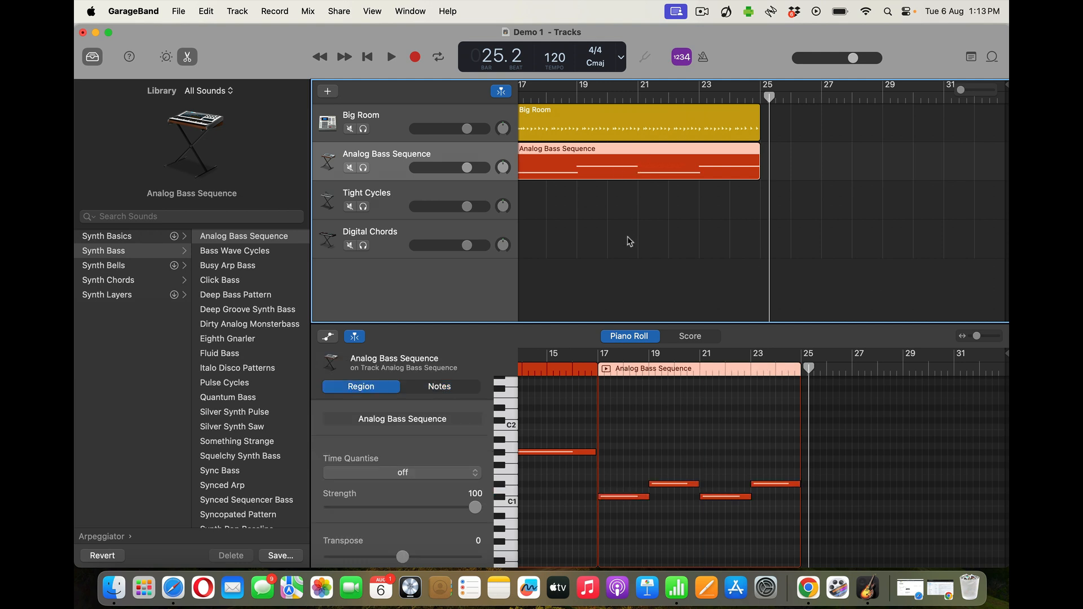
- Return the playhead to bar 1 and move the regions of the second and third sections together so they start at bar 29
scroll(627, 239, "left", 5)
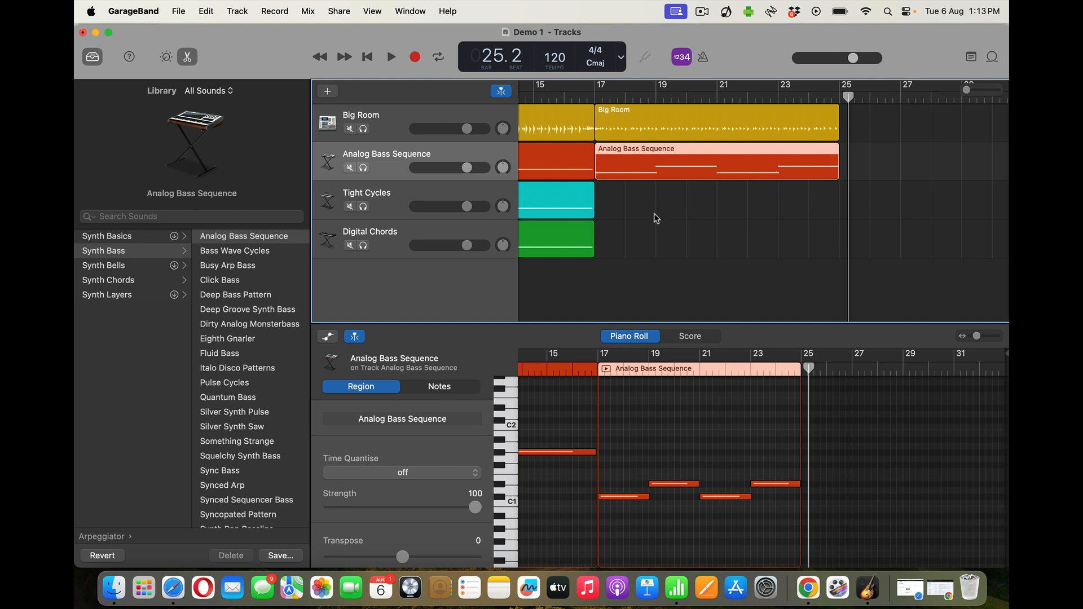
scroll(656, 219, "left", 10)
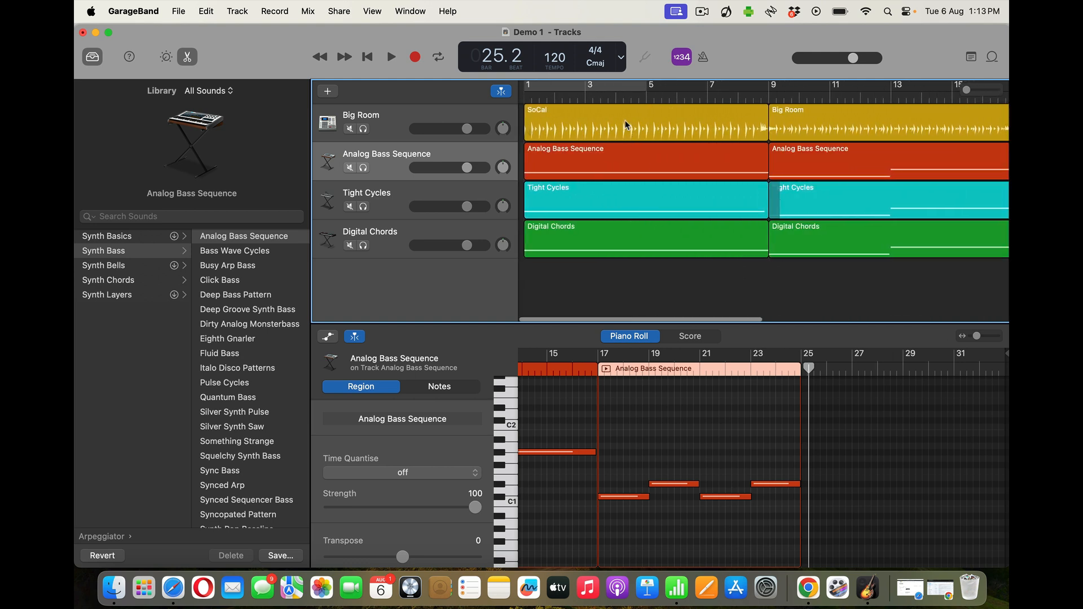
scroll(876, 201, "right", 10)
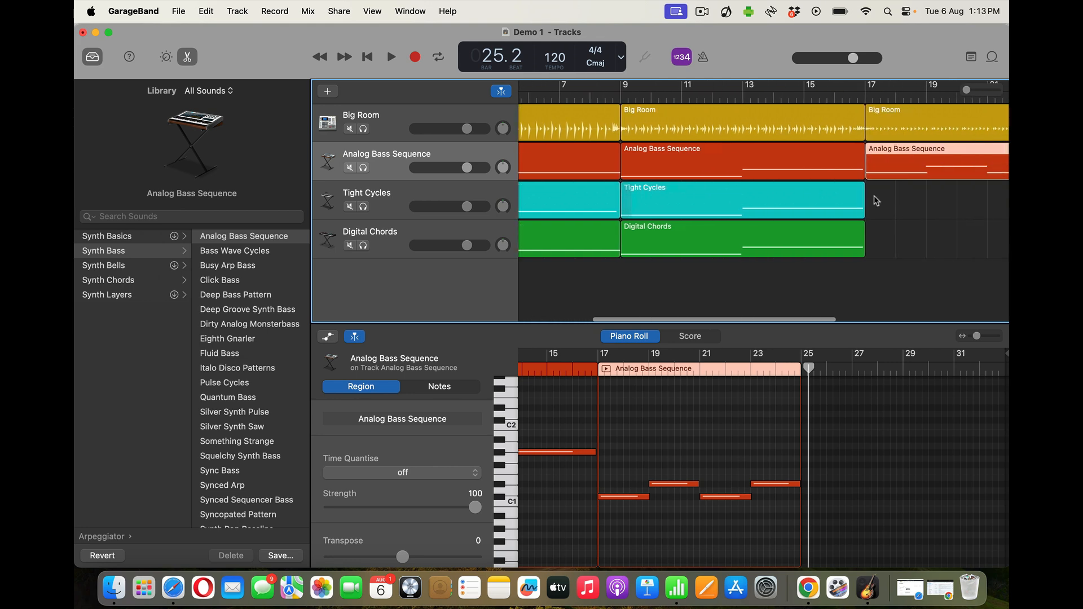
scroll(876, 201, "right", 1)
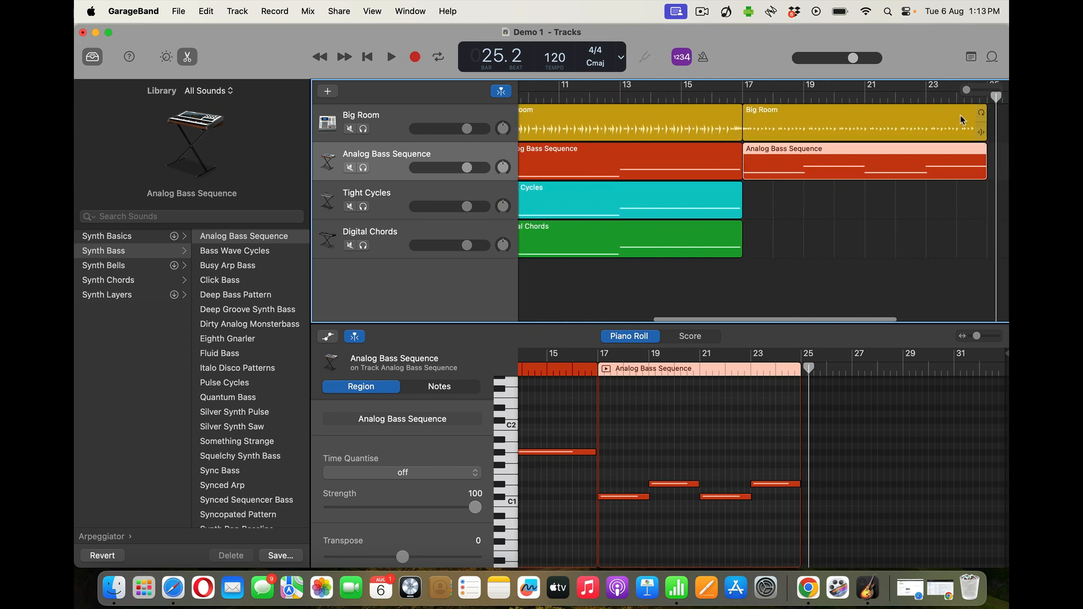
key("super+Right")
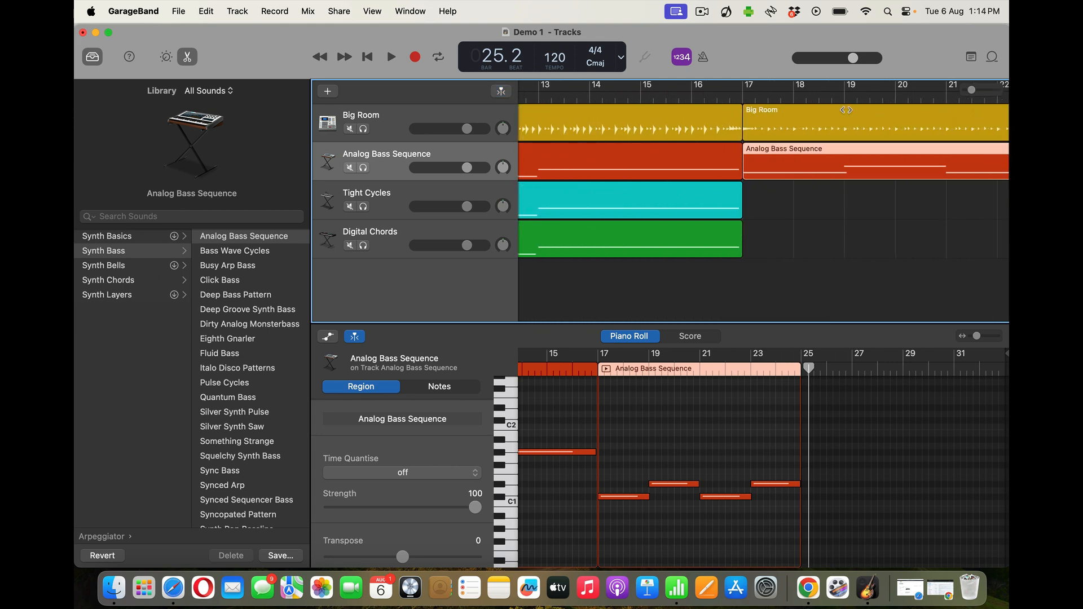
key("super+Left")
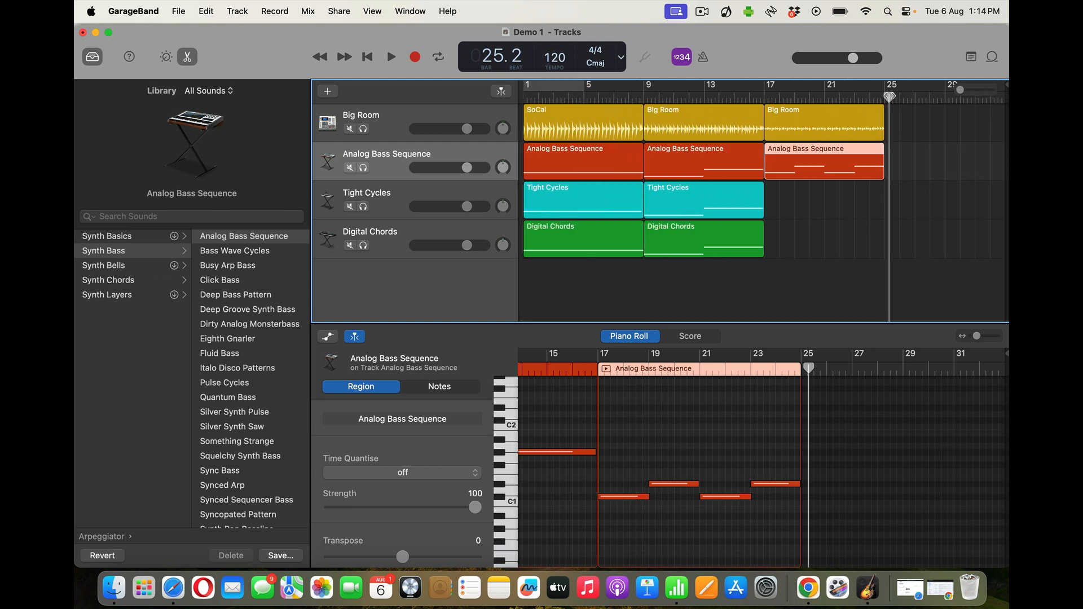
left_click_drag(889, 96, 515, 114)
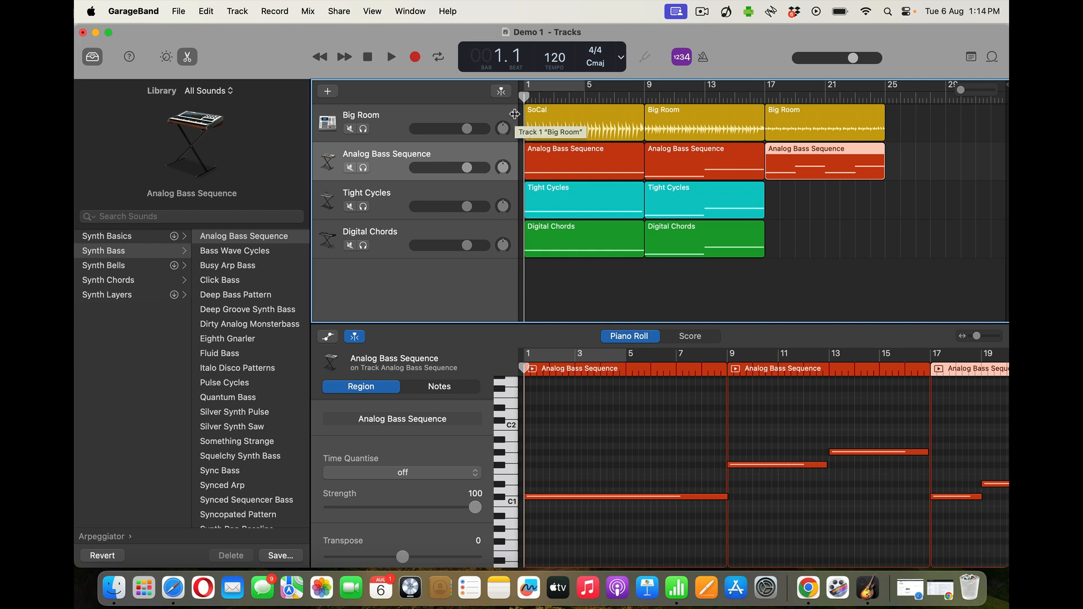
left_click(850, 292)
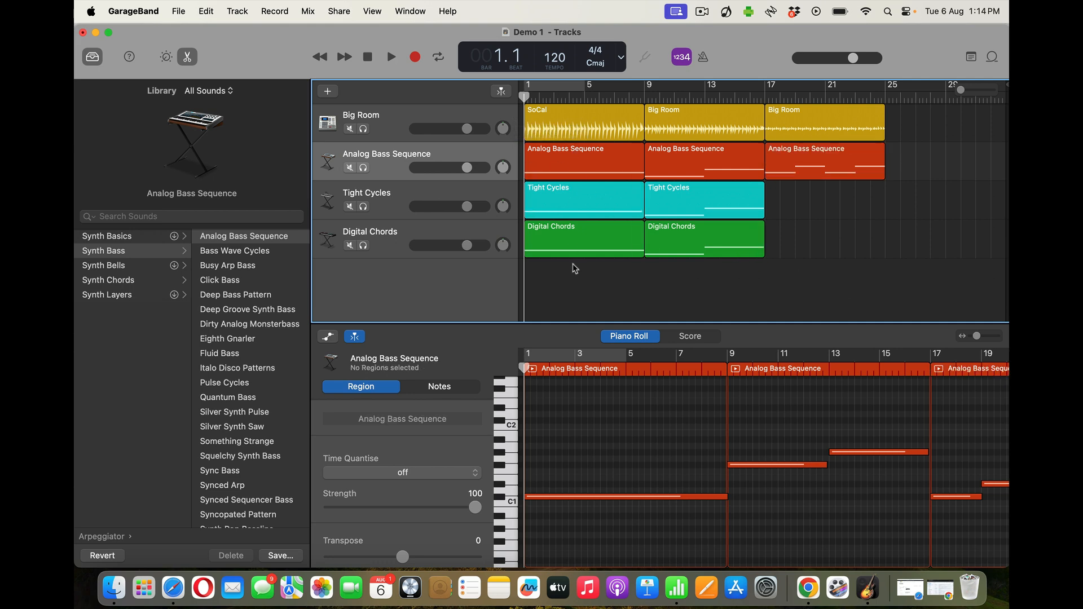
left_click_drag(848, 291, 982, 111)
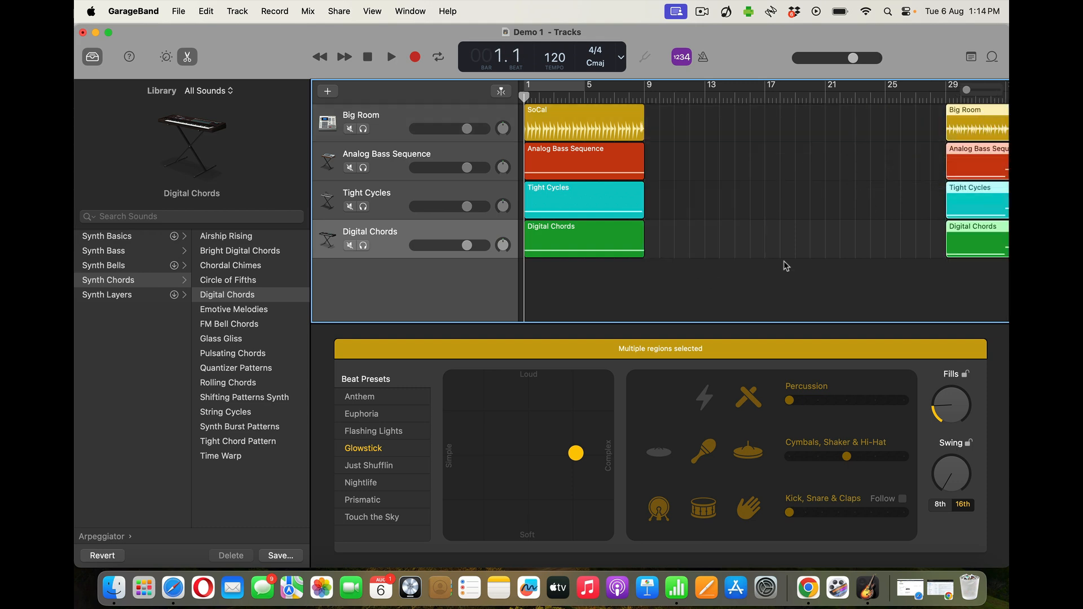
- Copy the four regions of the first section and paste them at bar 9
left_click(634, 293)
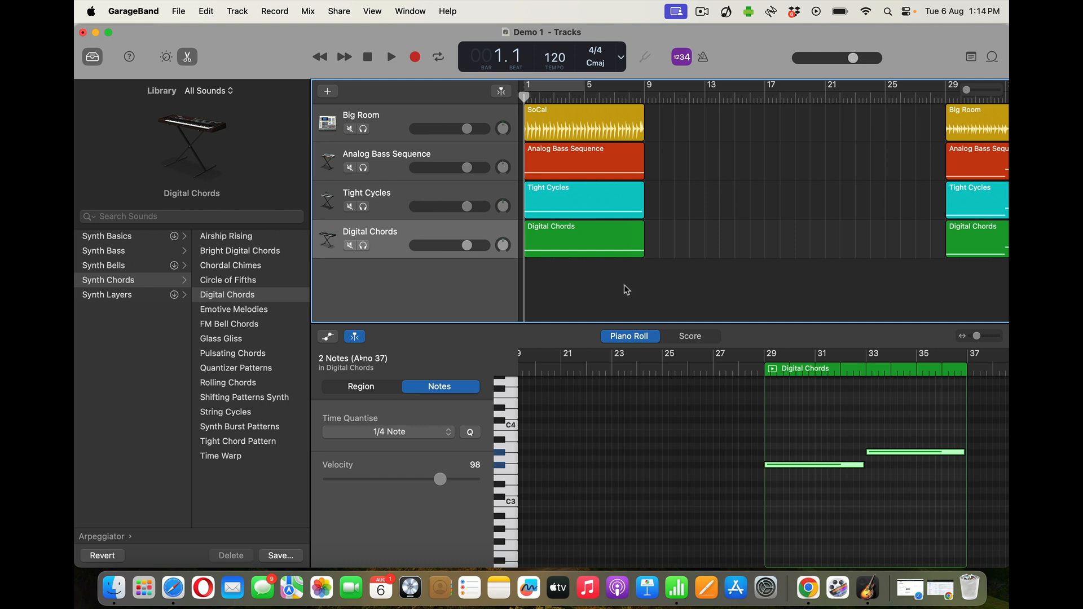
left_click_drag(626, 289, 562, 132)
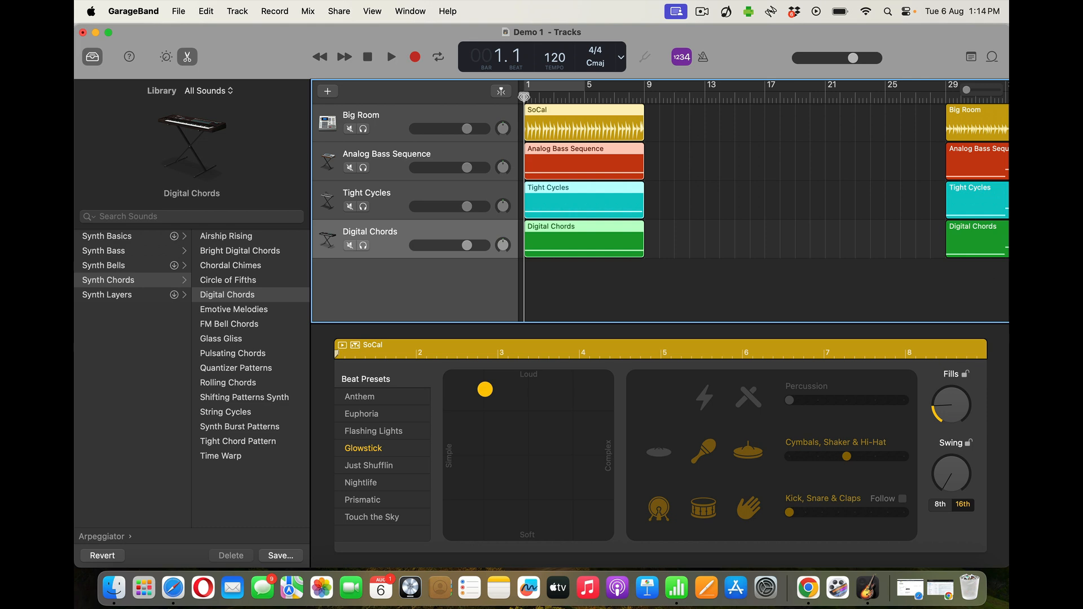
left_click_drag(524, 97, 645, 97)
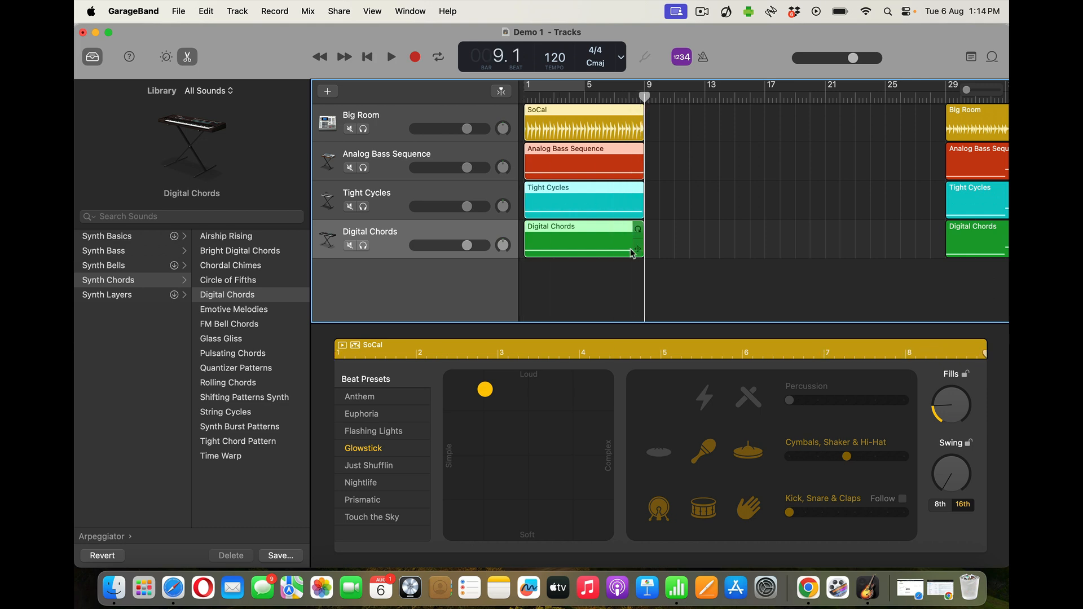
key("super+v")
left_click(680, 305)
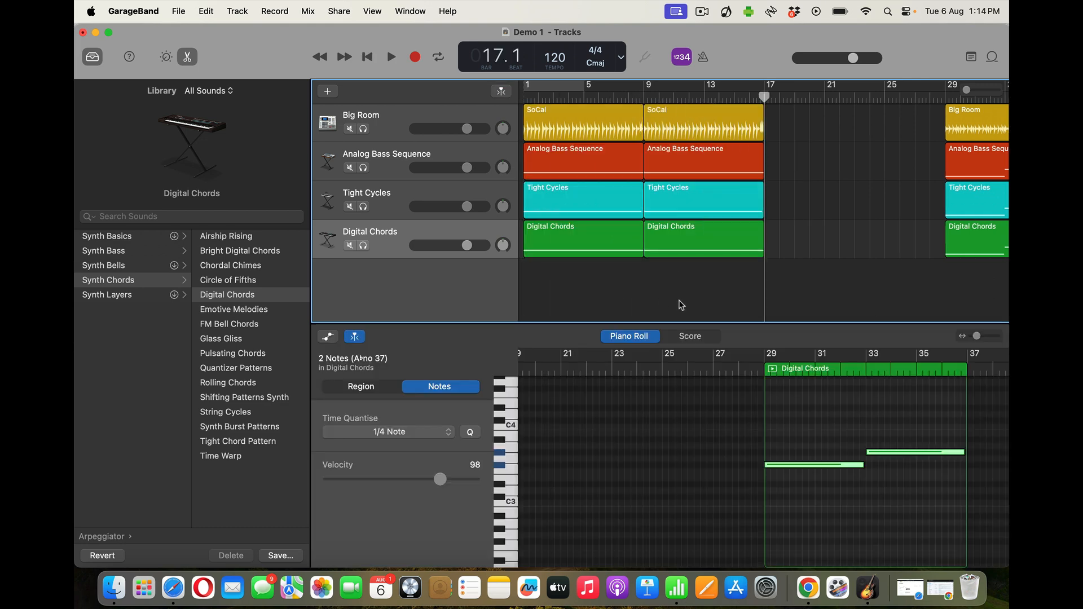
- Delete the Digital Chords and Tight Cycles regions between bars 1 and 9
left_click(705, 241)
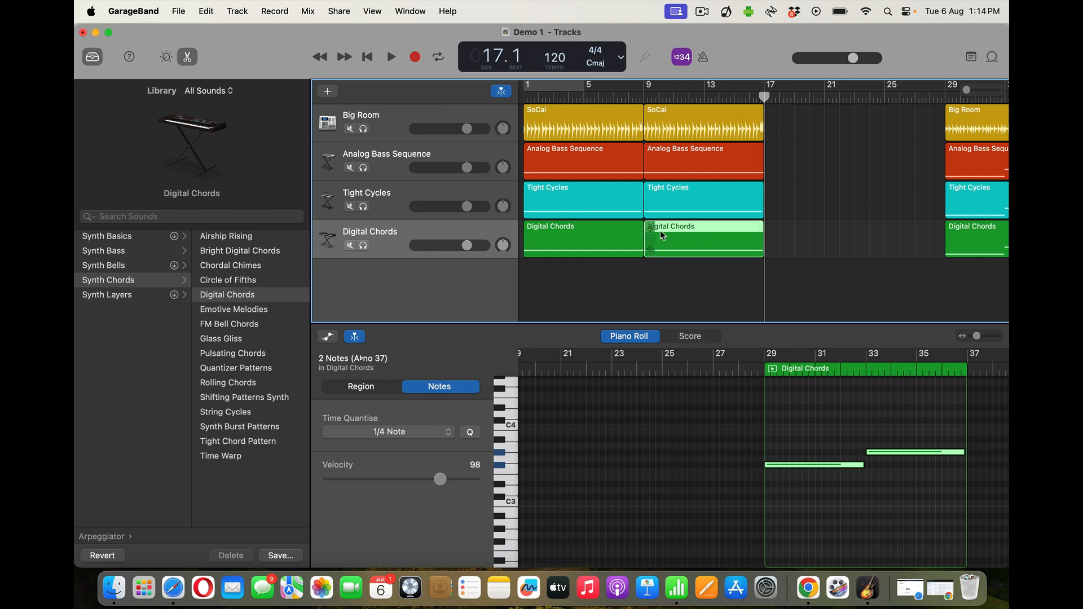
left_click(604, 233)
key("Delete")
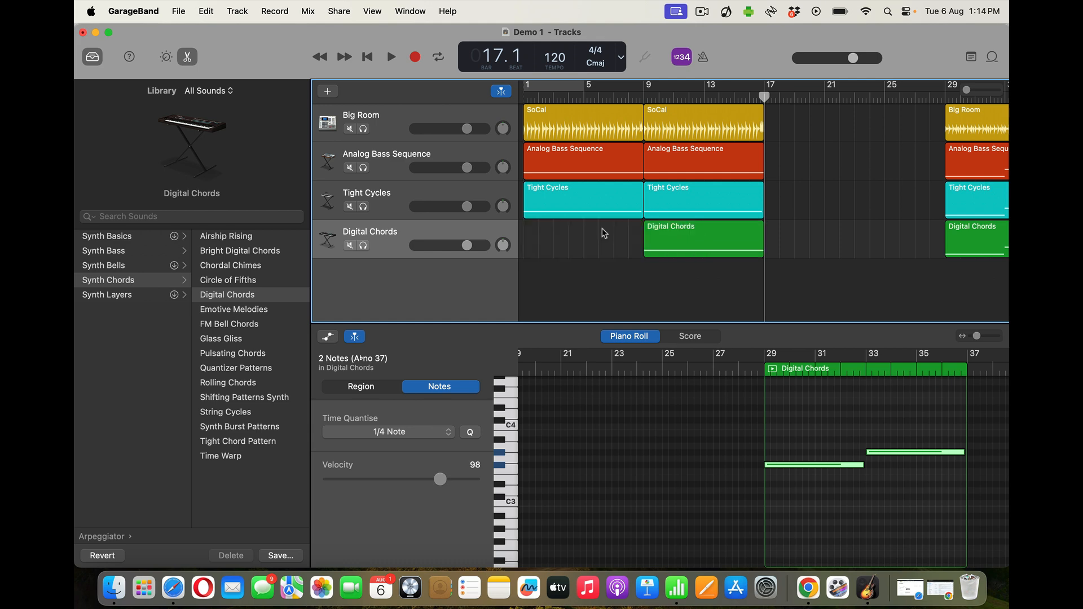
left_click(594, 198)
key("Delete")
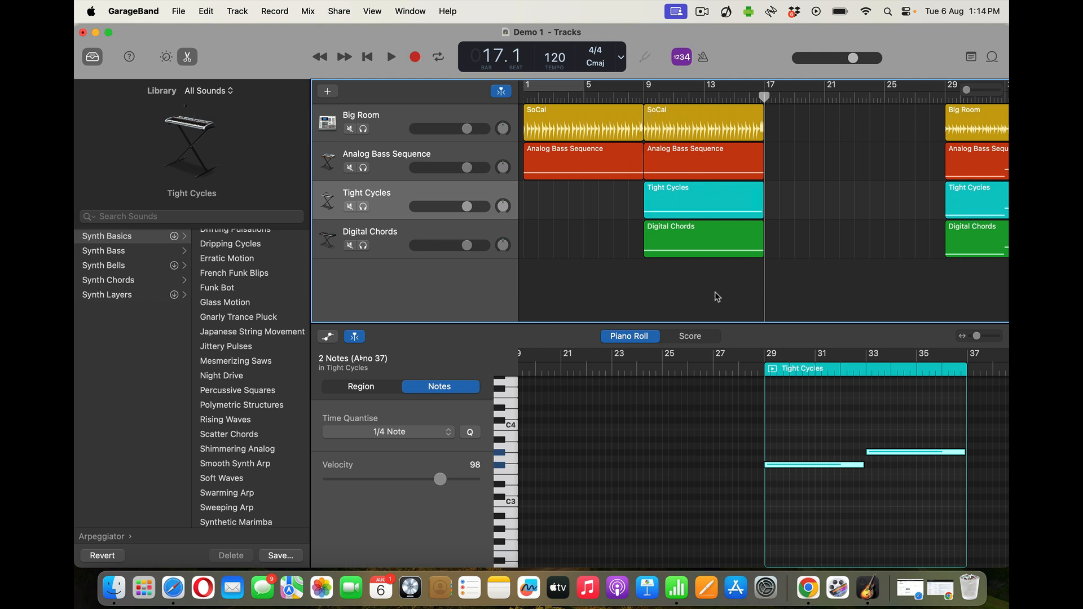
- Copy the four regions between bars 9 and 17 and paste them at bar 17
scroll(818, 295, "right", 3)
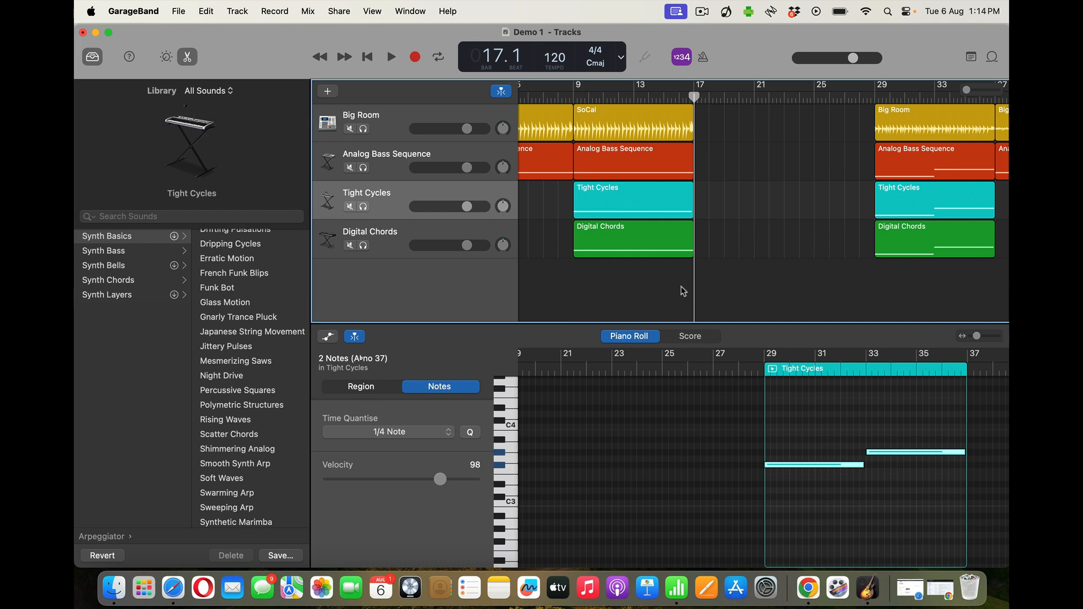
left_click_drag(683, 291, 607, 122)
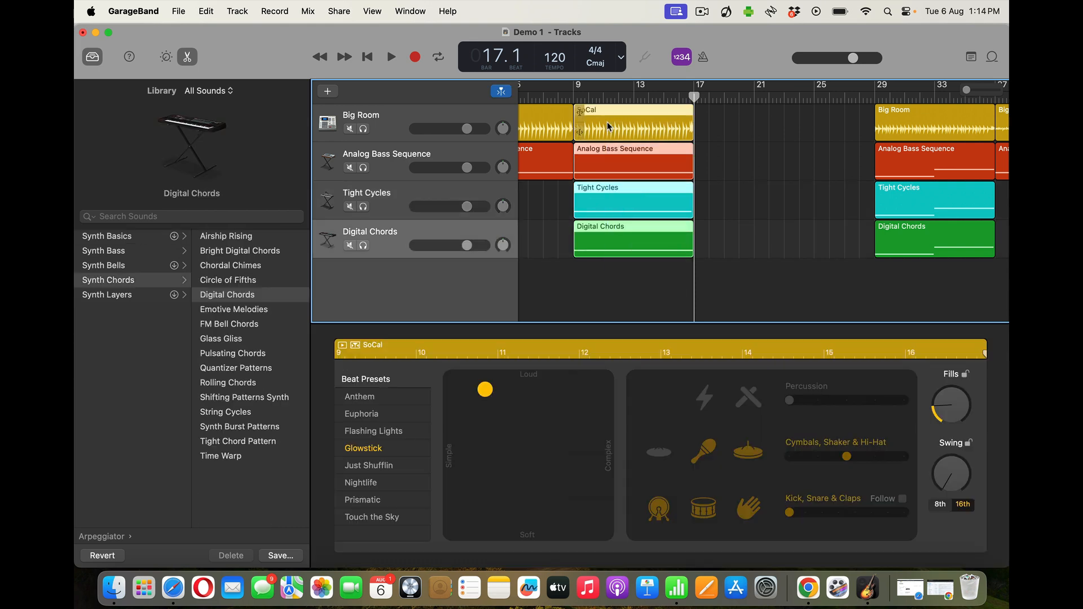
key("super+v")
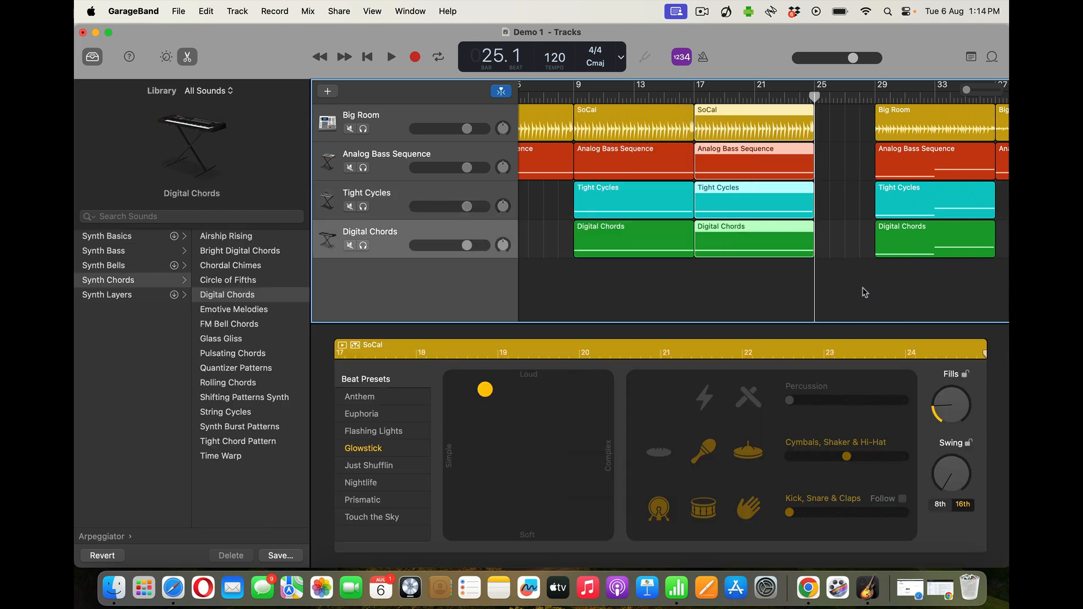
- Extend the end of the project further past the last regions on the timeline and deselect all regions
scroll(865, 293, "right", 5)
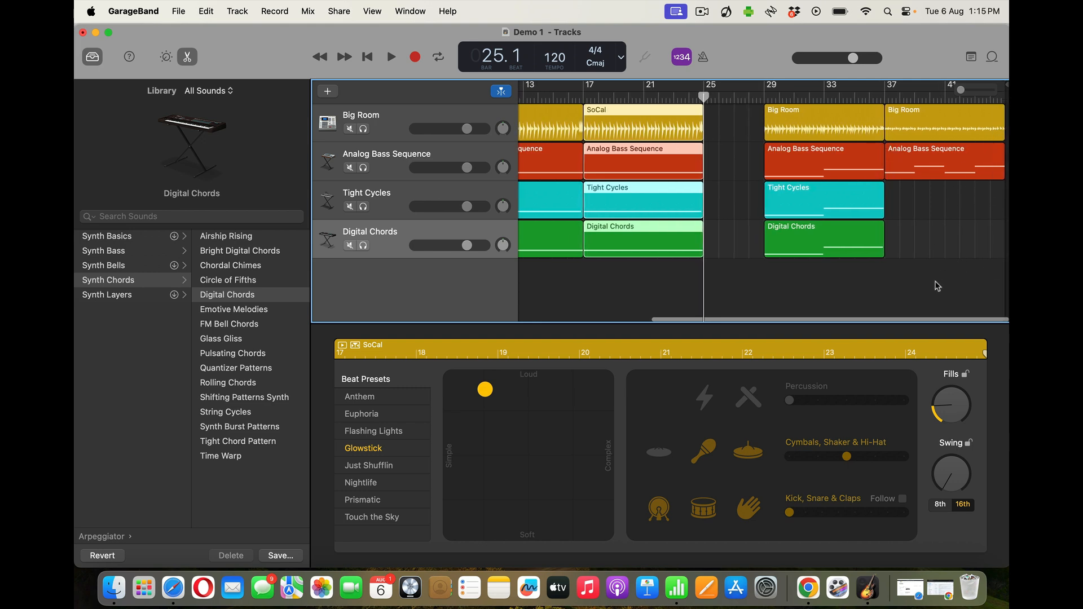
scroll(938, 286, "right", 5)
left_click_drag(1004, 88, 1008, 88)
scroll(662, 291, "right", 3)
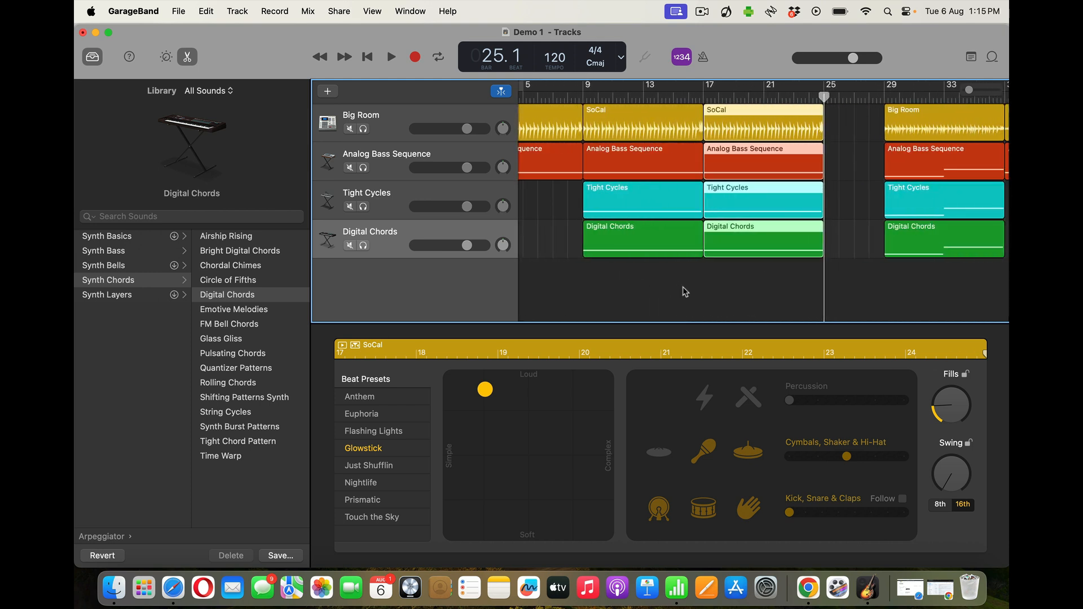
left_click(683, 286)
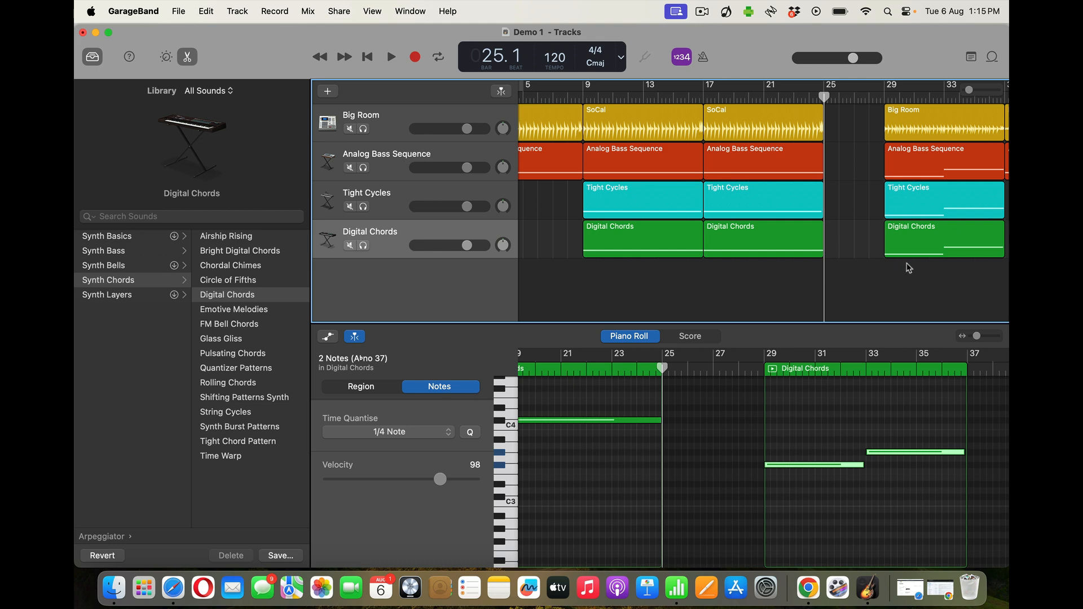
- Move the four regions of the second section together so they start at bar 25
scroll(872, 294, "right", 5)
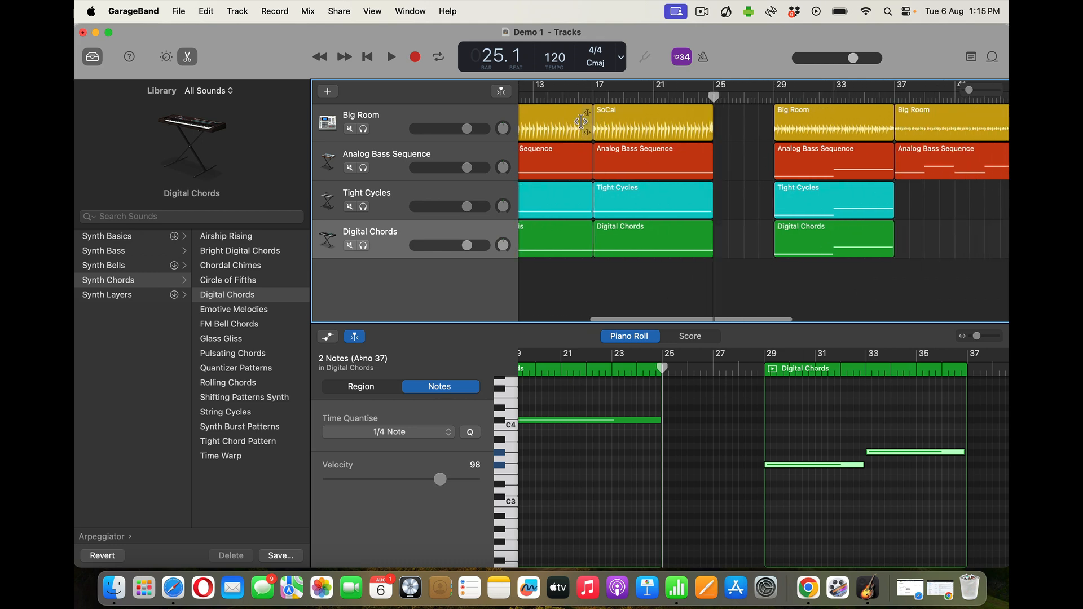
scroll(557, 191, "left", 8)
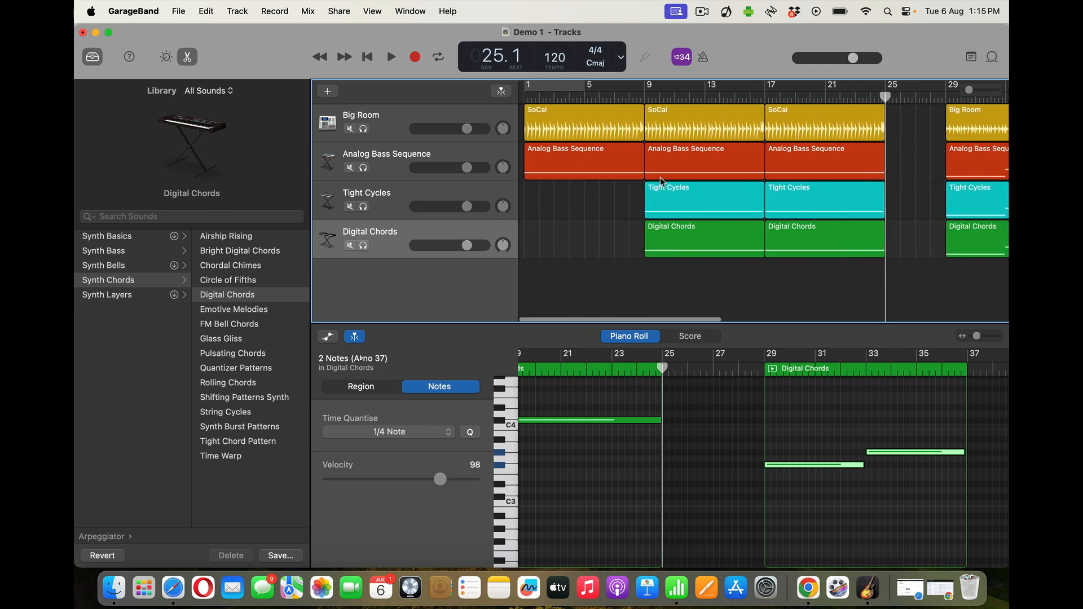
scroll(802, 307, "right", 8)
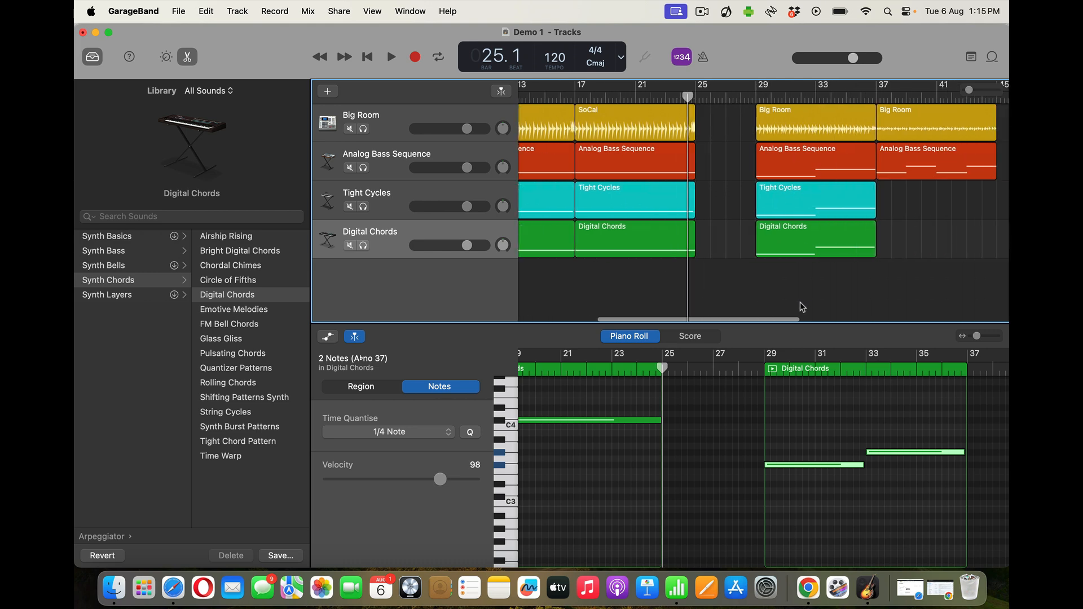
left_click_drag(818, 302, 682, 114)
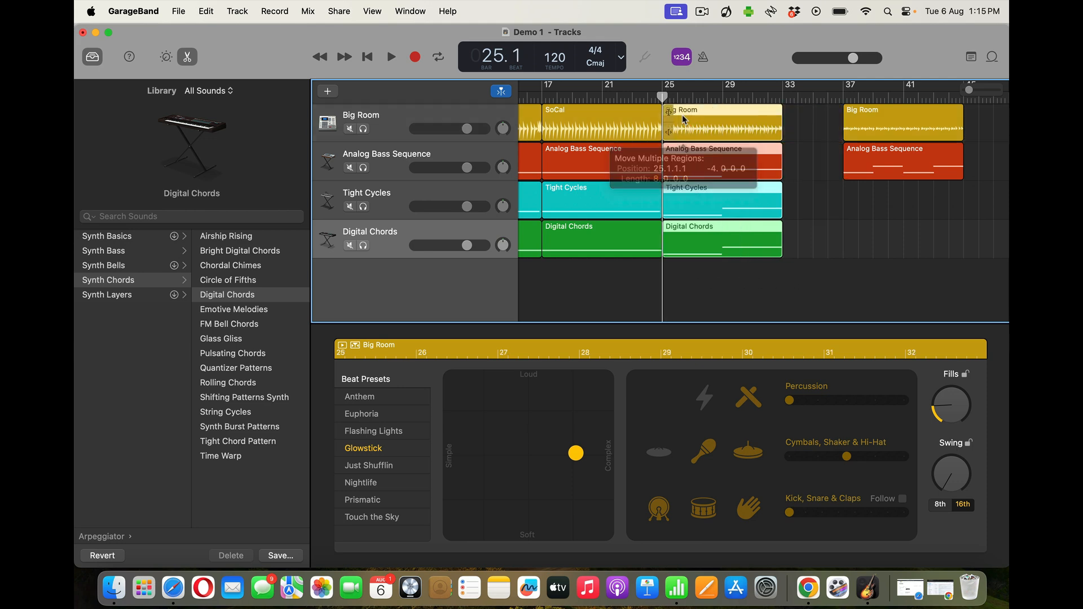
left_click(727, 304)
- Move the third section's Big Room and Analog Bass Sequence regions out to about bar 51
scroll(746, 299, "right", 6)
left_click_drag(823, 265, 967, 114)
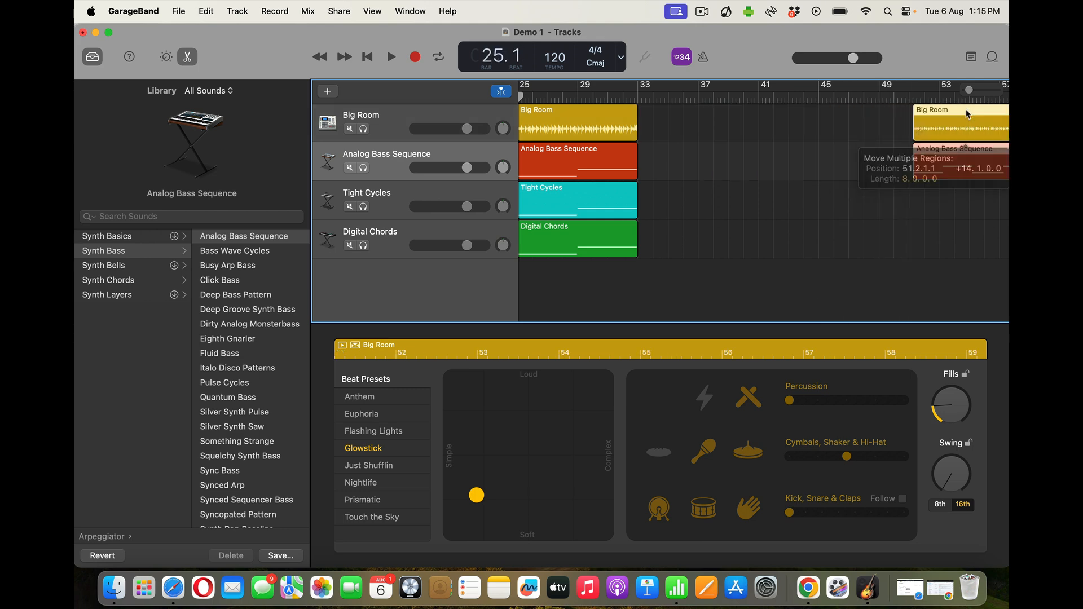
left_click(706, 300)
- Copy the four second-section regions between bars 25 and 33 and paste them at bar 33
scroll(707, 299, "left", 6)
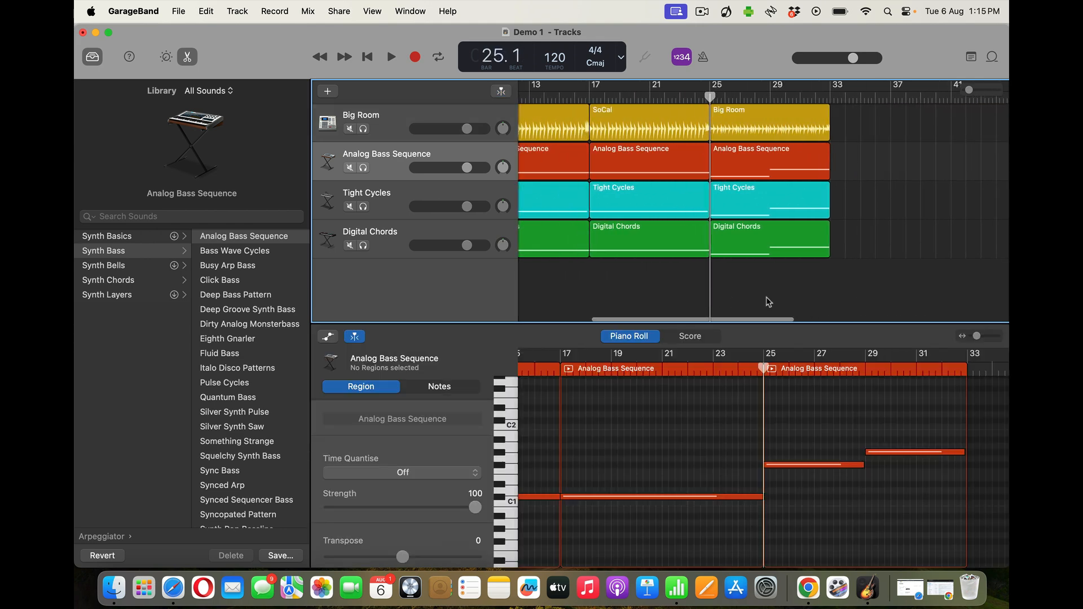
left_click_drag(768, 303, 828, 102)
key("super+v")
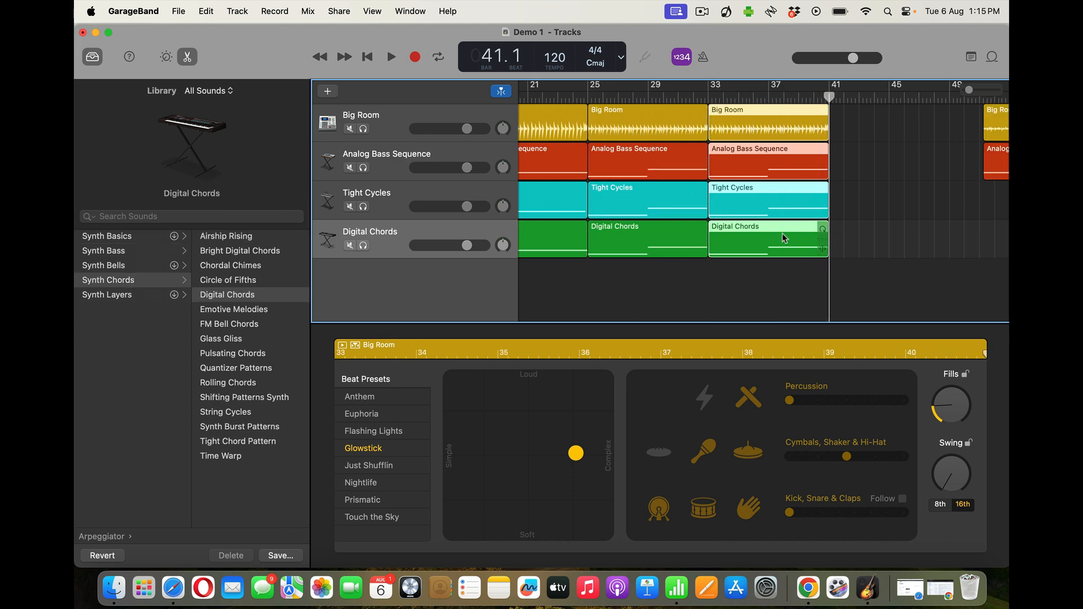
left_click(742, 294)
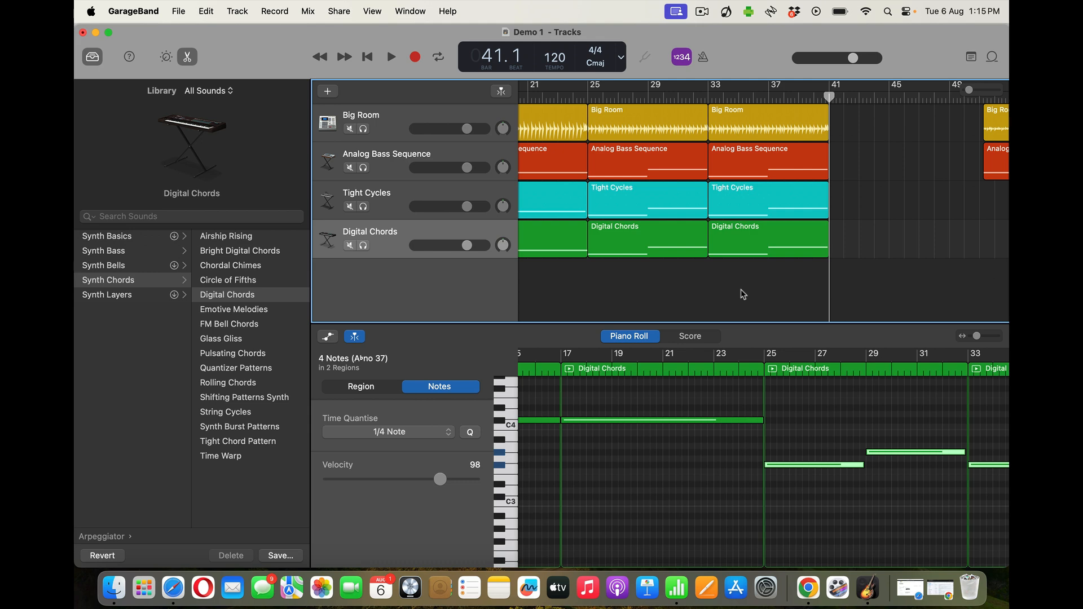
- Move the third section's Big Room and Analog Bass Sequence regions together so they start at bar 41
scroll(742, 294, "left", 10)
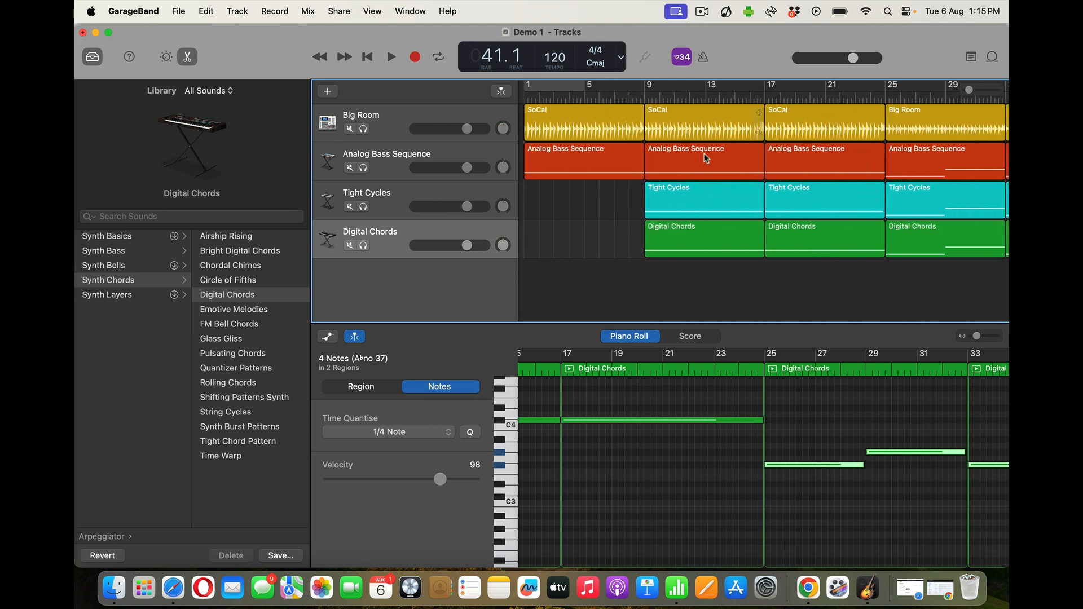
scroll(778, 283, "right", 5)
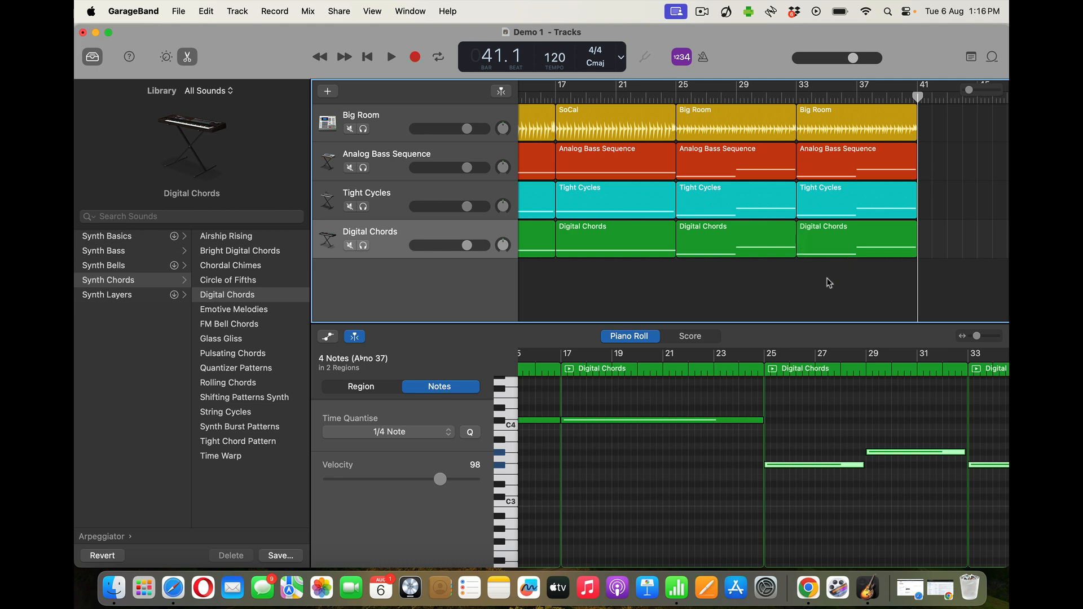
scroll(802, 291, "right", 10)
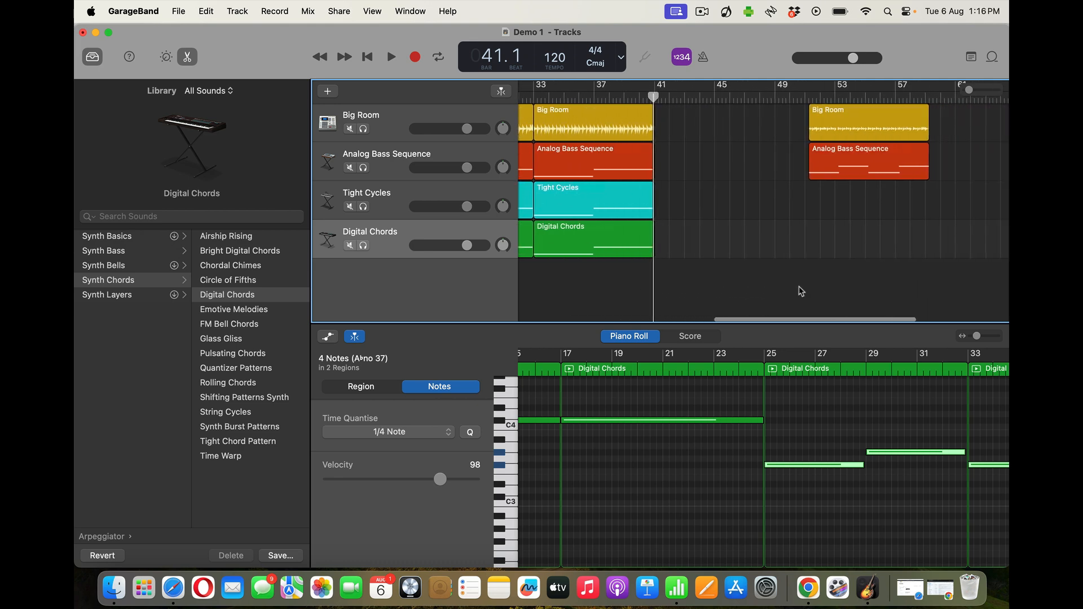
left_click_drag(920, 201, 683, 133)
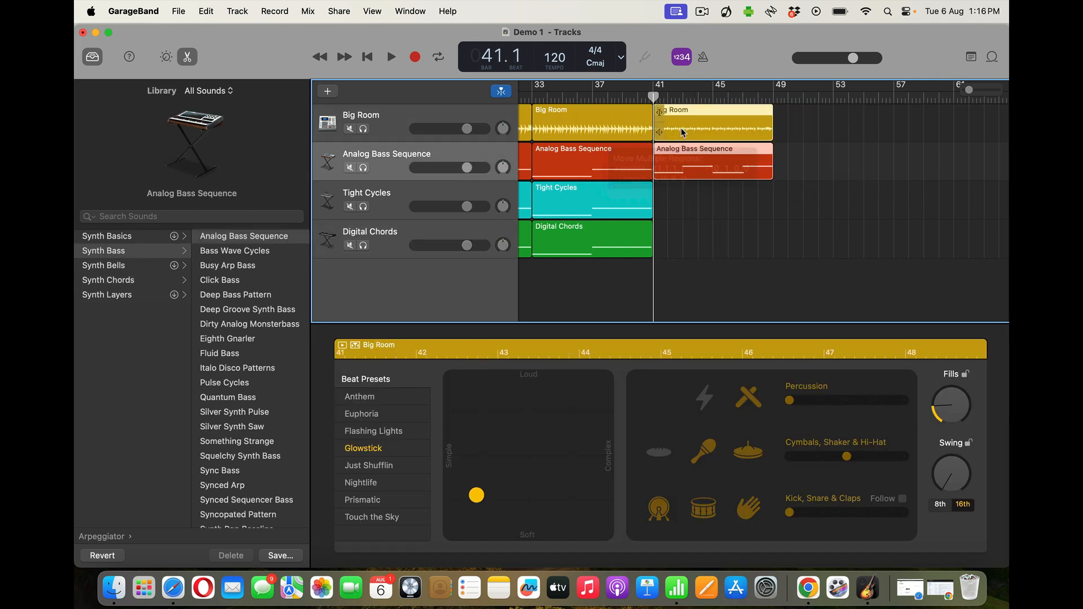
left_click(633, 307)
- Copy all regions on the four tracks between bars 9 and 41 and paste them at bar 49
scroll(633, 307, "left", 15)
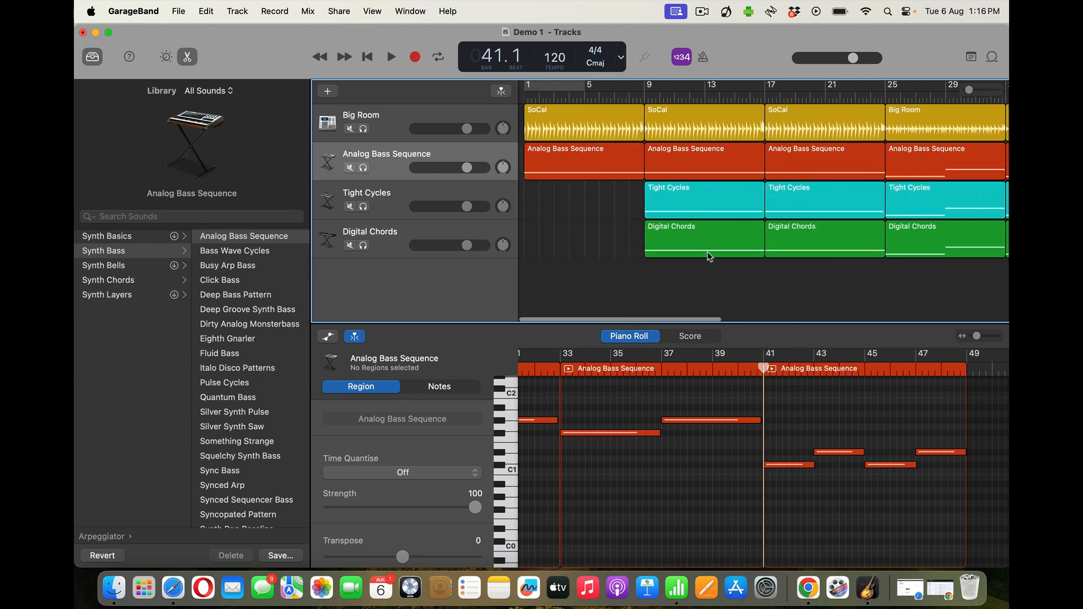
scroll(707, 166, "right", 10)
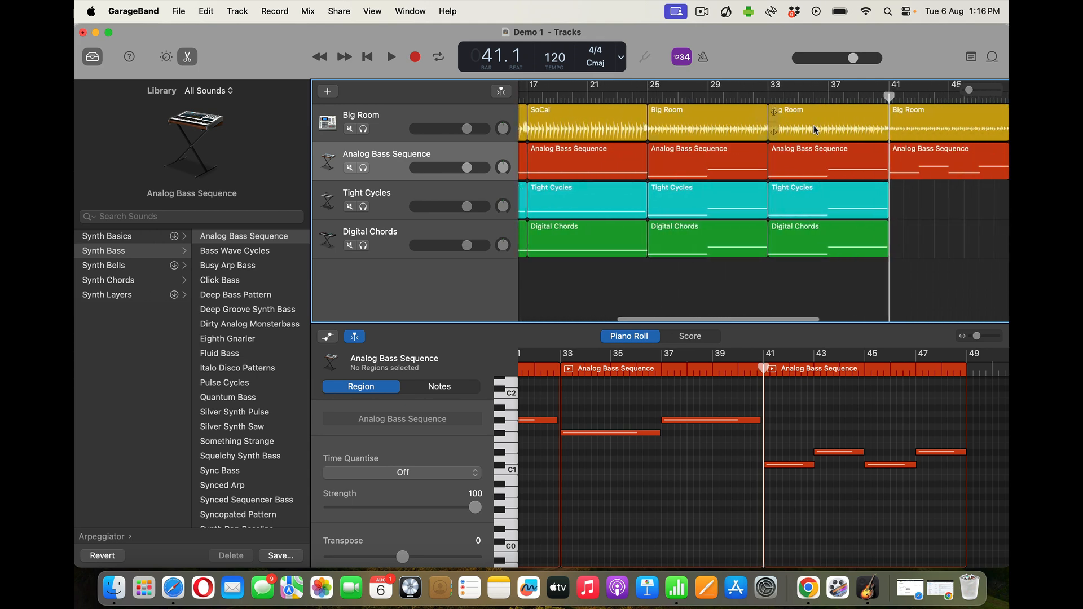
scroll(751, 236, "right", 4)
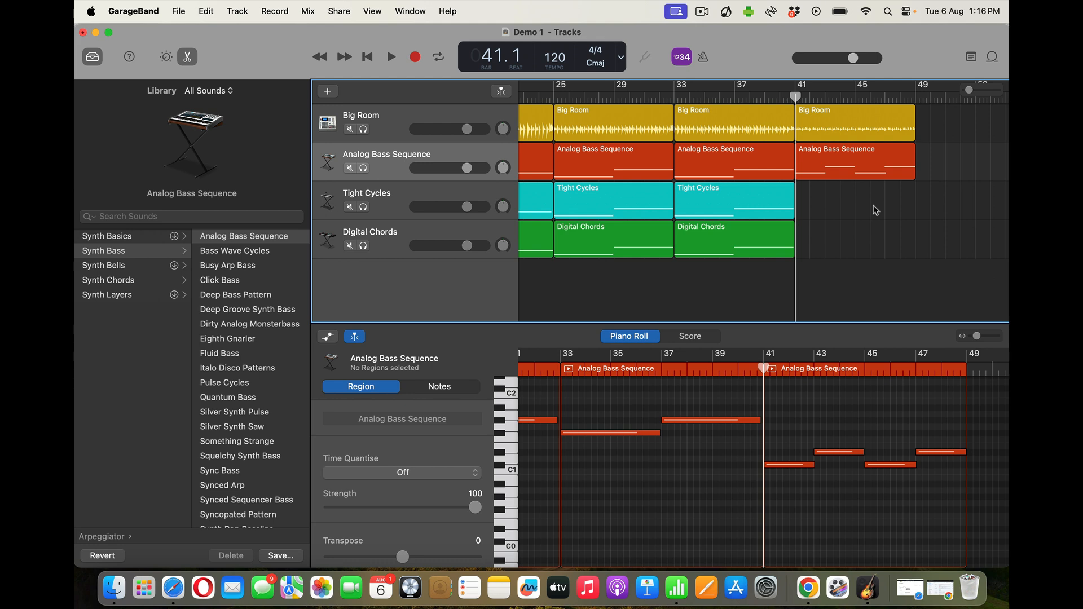
scroll(766, 303, "left", 6)
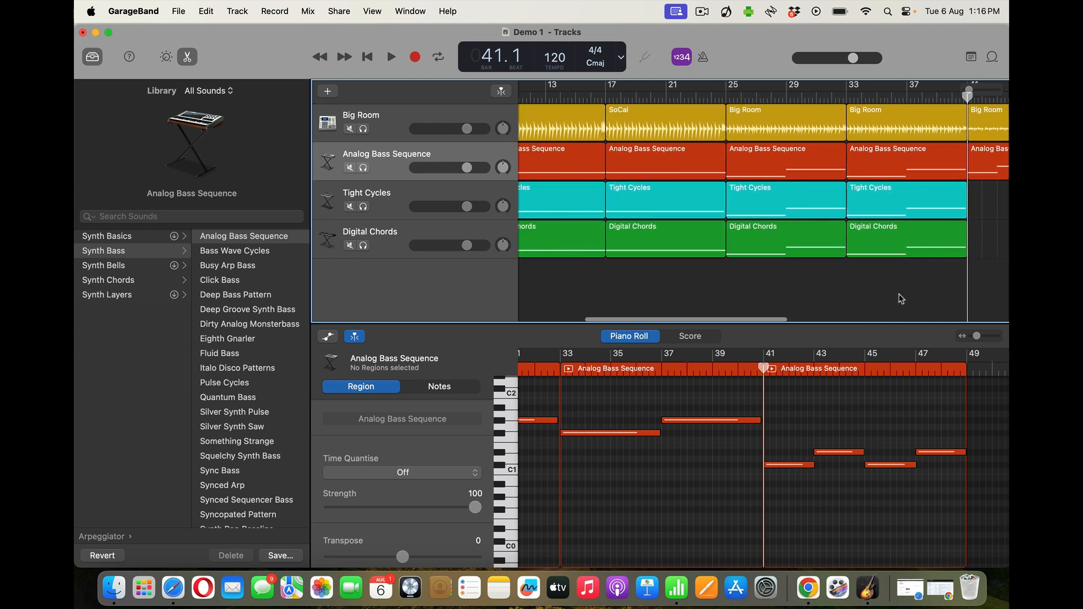
left_click_drag(901, 299, 580, 131)
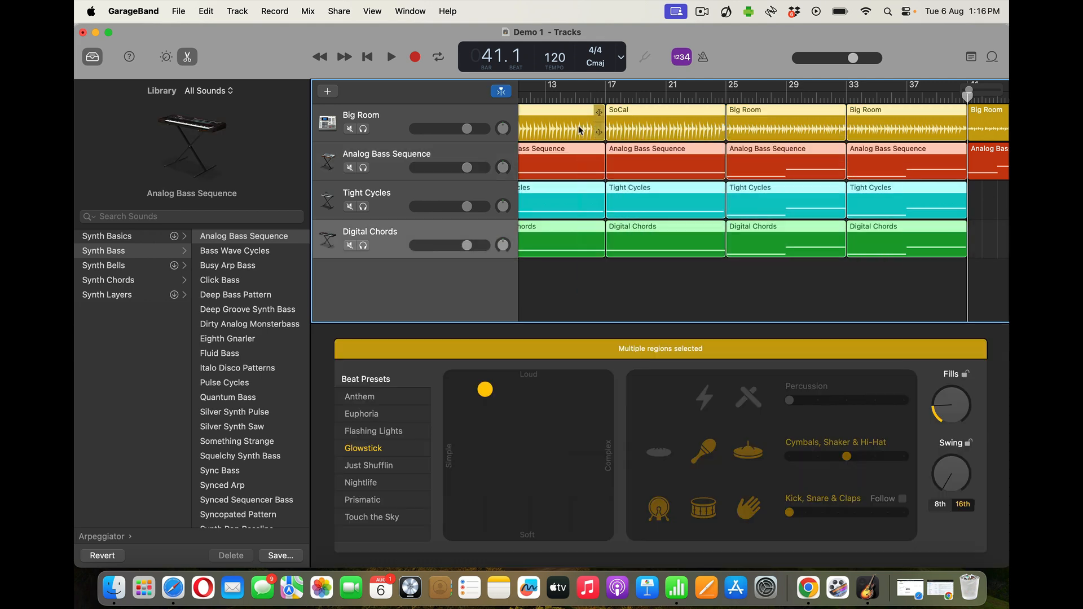
scroll(580, 131, "right", 5)
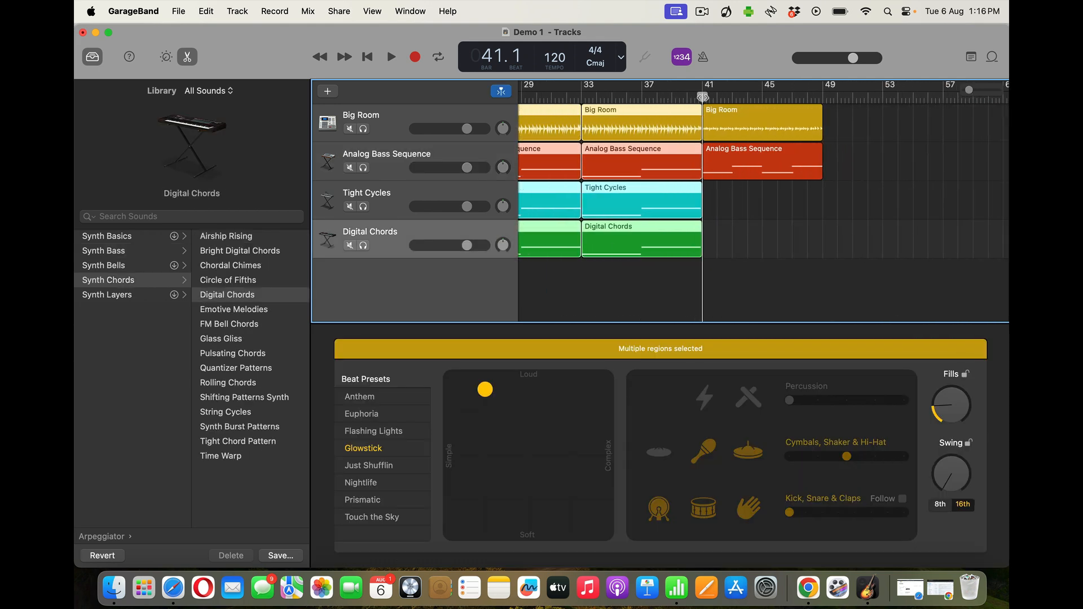
left_click_drag(702, 97, 822, 97)
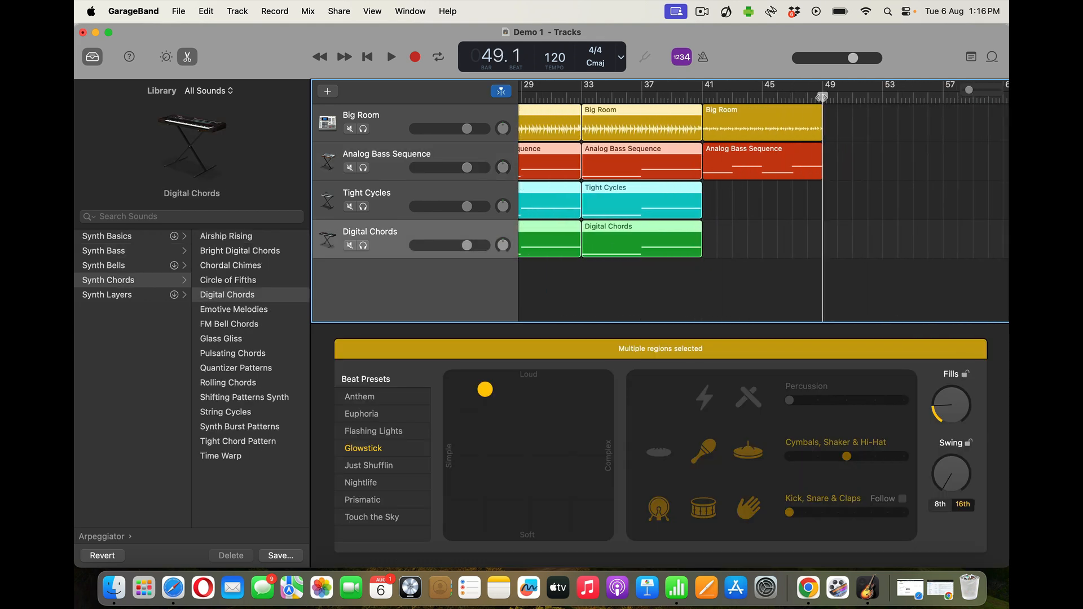
key("super+v")
left_click(793, 290)
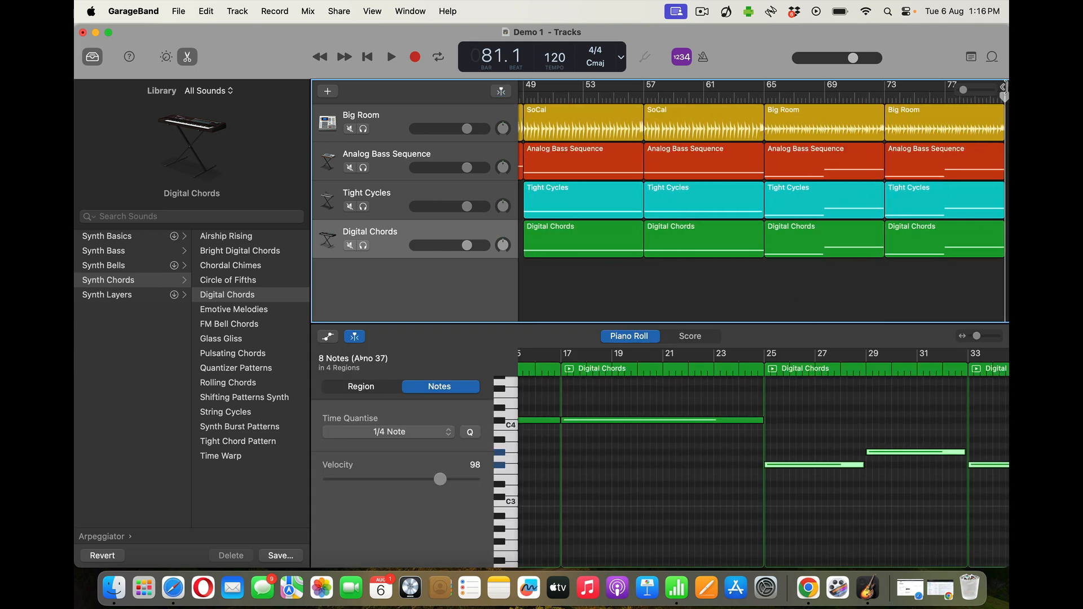
- Copy the intro's Big Room and Analog Bass Sequence regions from bars 1 to 9 and paste them at bar 81
left_click_drag(1006, 85, 1009, 85)
scroll(668, 310, "left", 15)
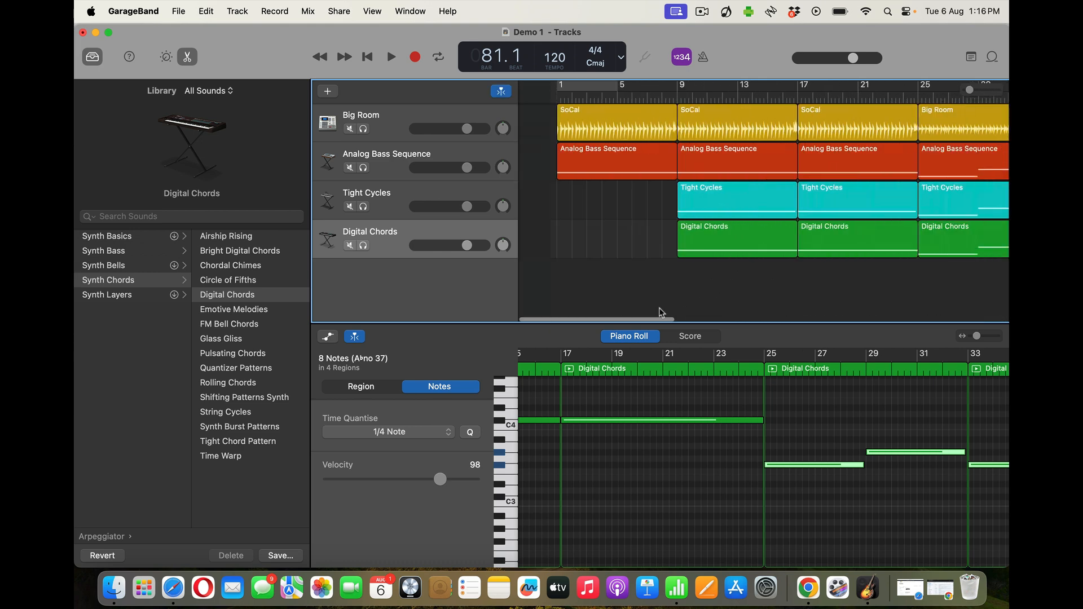
left_click_drag(611, 203, 553, 131)
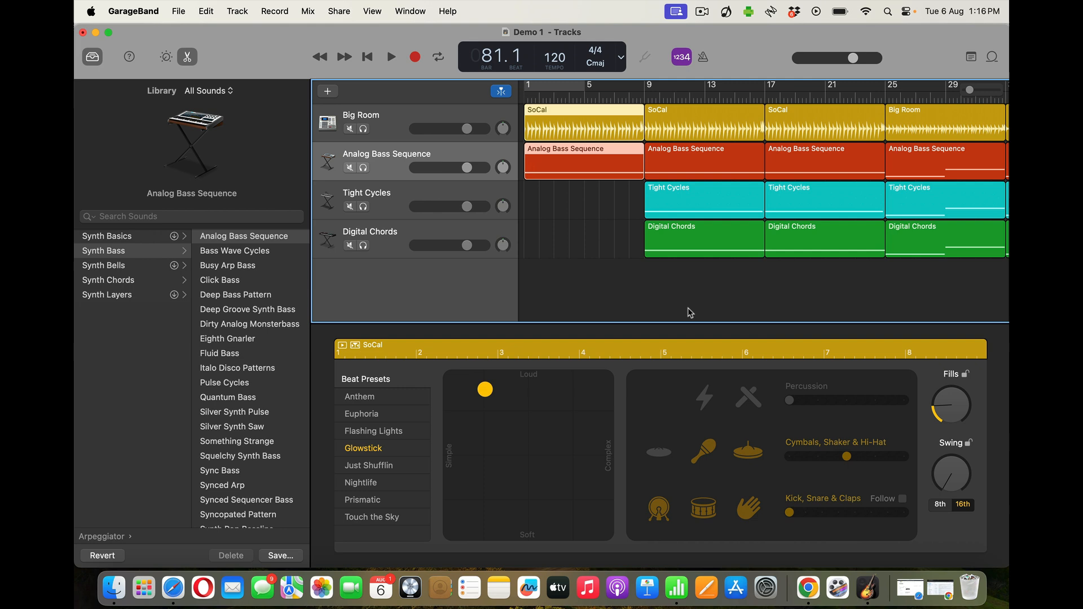
scroll(690, 313, "right", 15)
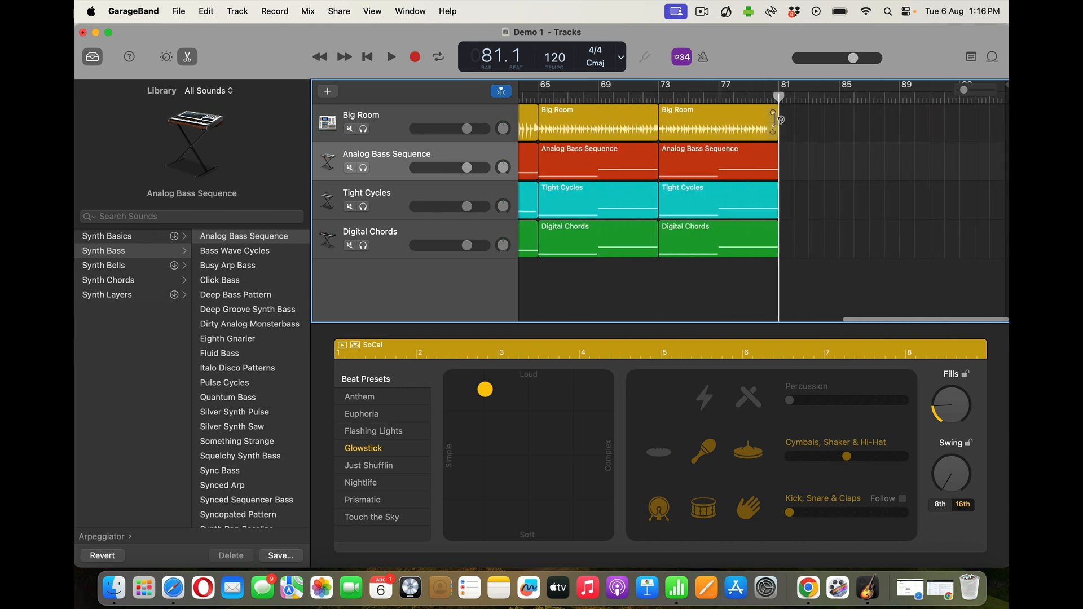
key("super+v")
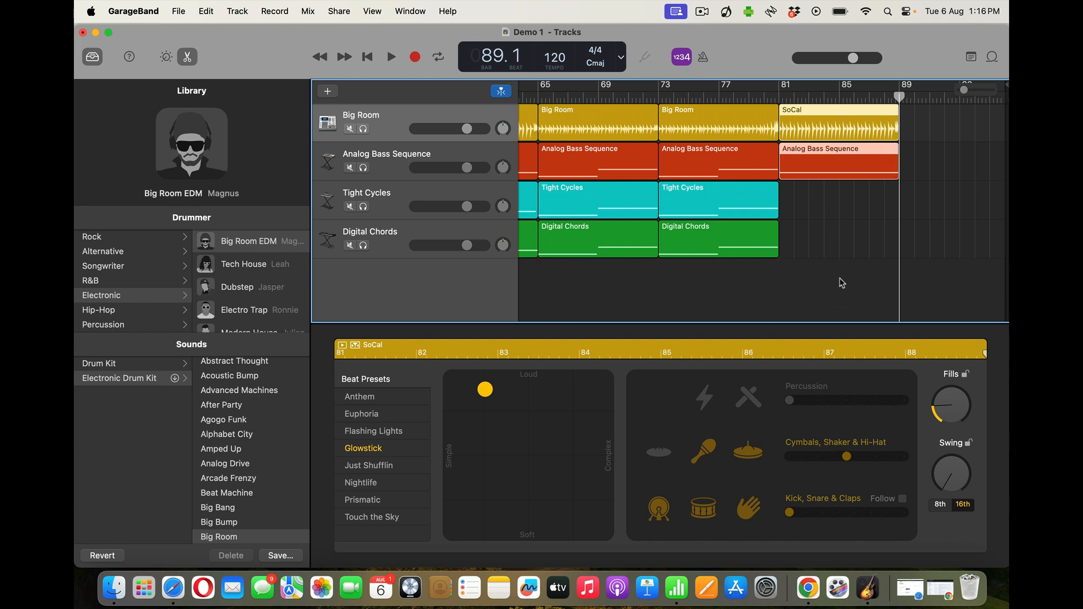
- Duplicate the Big Room track's SoCal region from bar 81 to bar 89 and shorten the copy to end at bar 93
left_click(841, 246)
left_click(839, 123)
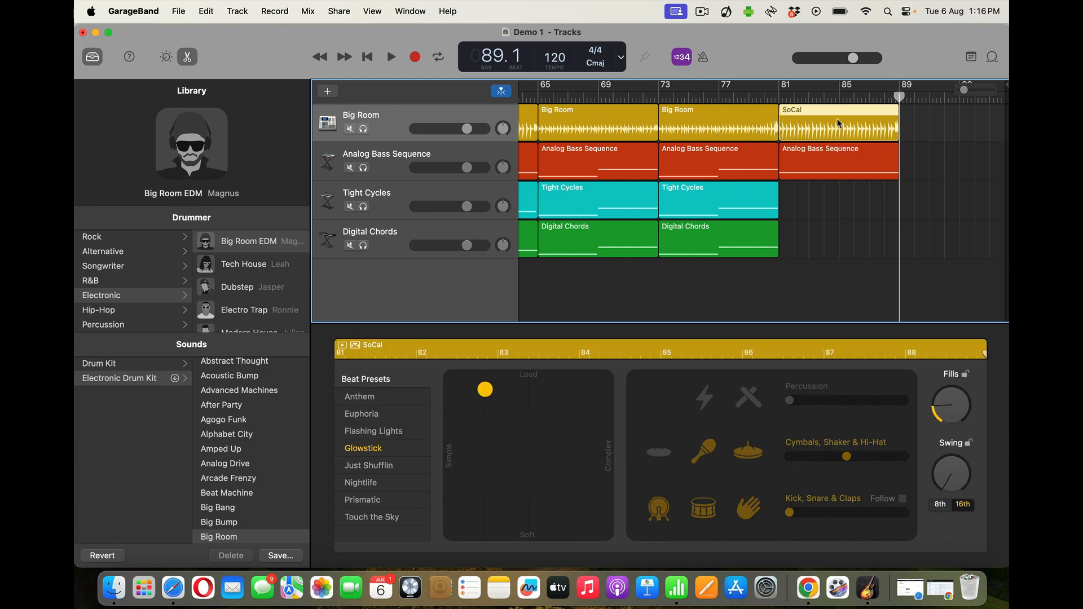
key("super+c")
key("super+v")
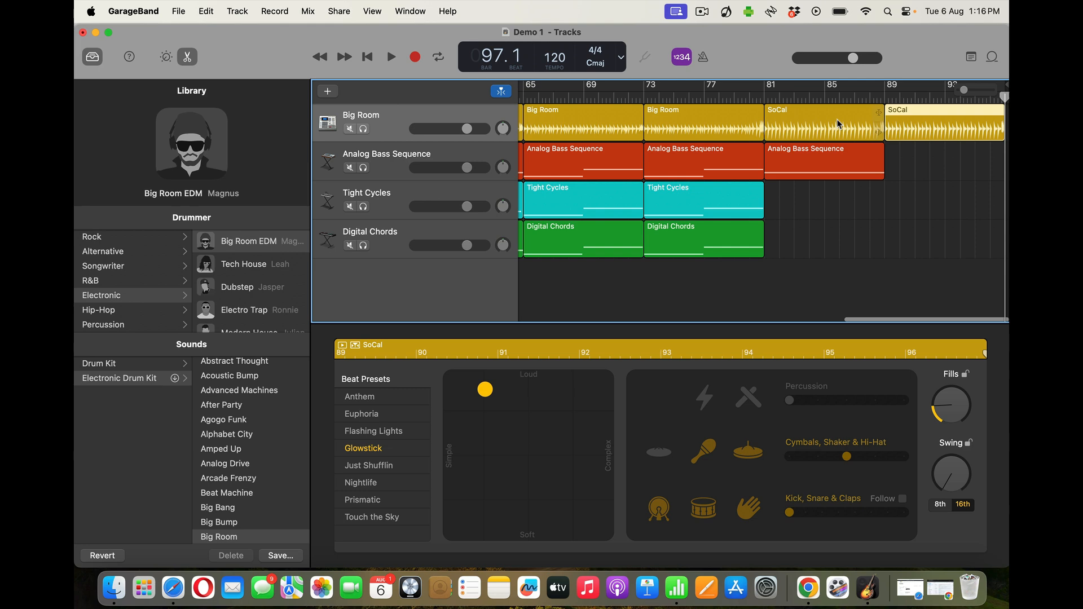
scroll(891, 287, "right", 1)
left_click_drag(998, 131, 946, 139)
- Clear the region selection and save the project
left_click(819, 303)
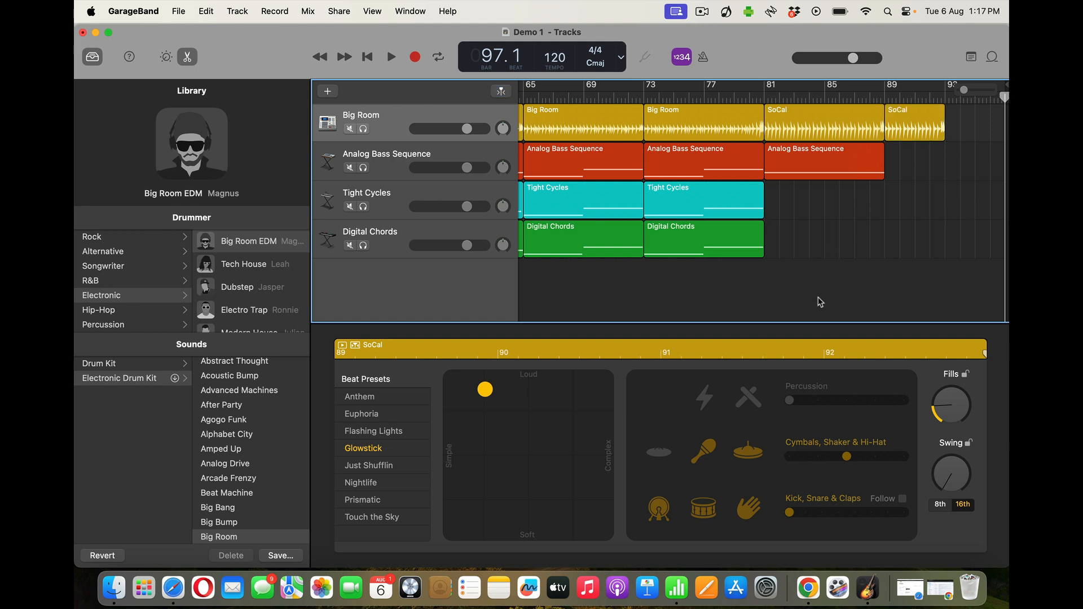
left_click(179, 12)
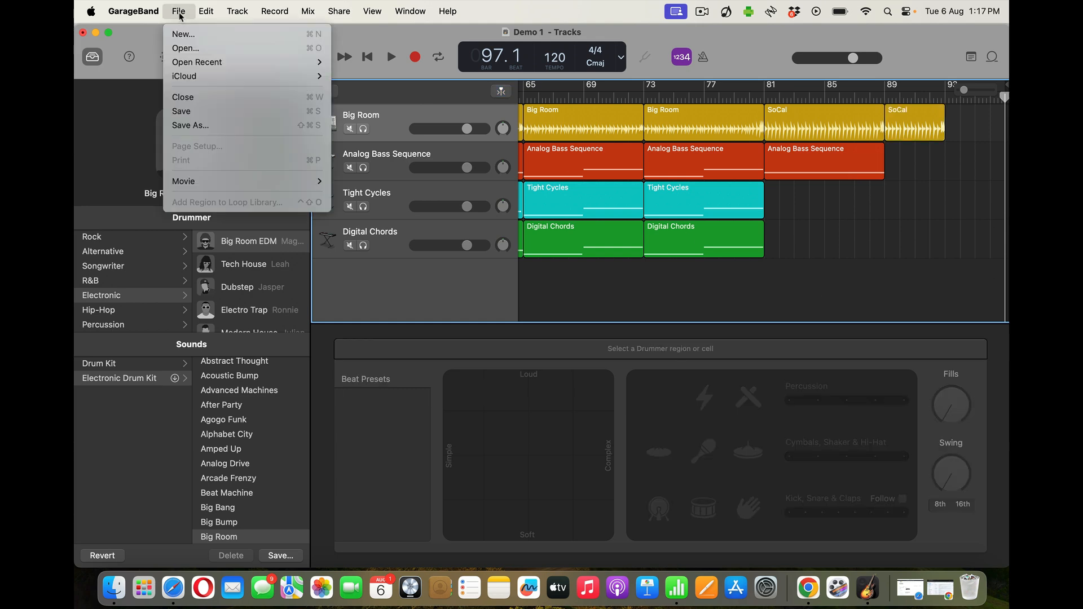
left_click(190, 113)
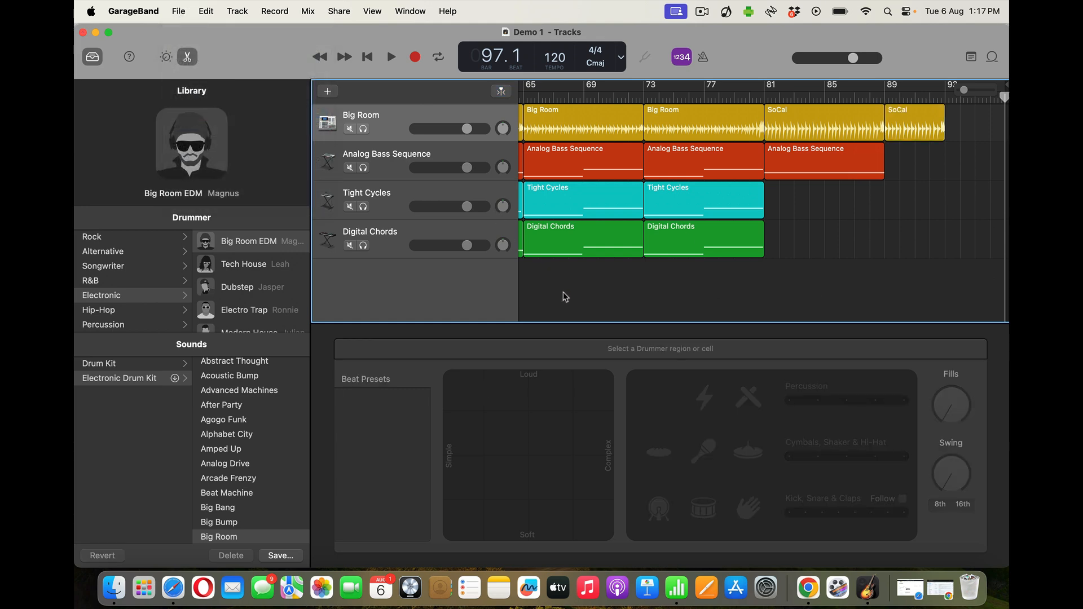
- Hide the region editor and the sound library so the tracks area fills the window from bar 1
scroll(566, 296, "left", 20)
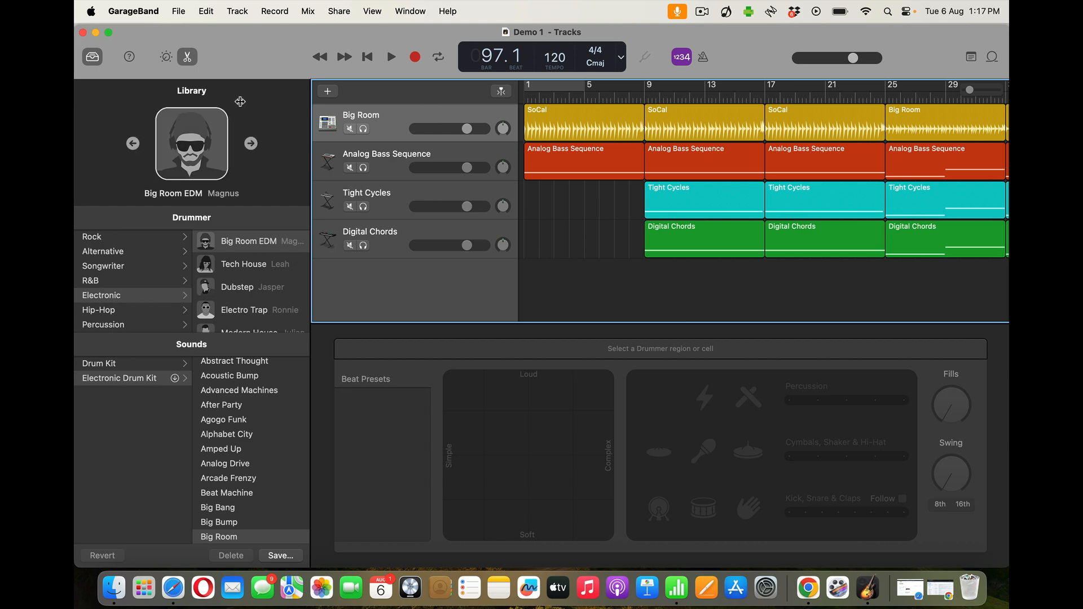
left_click(186, 57)
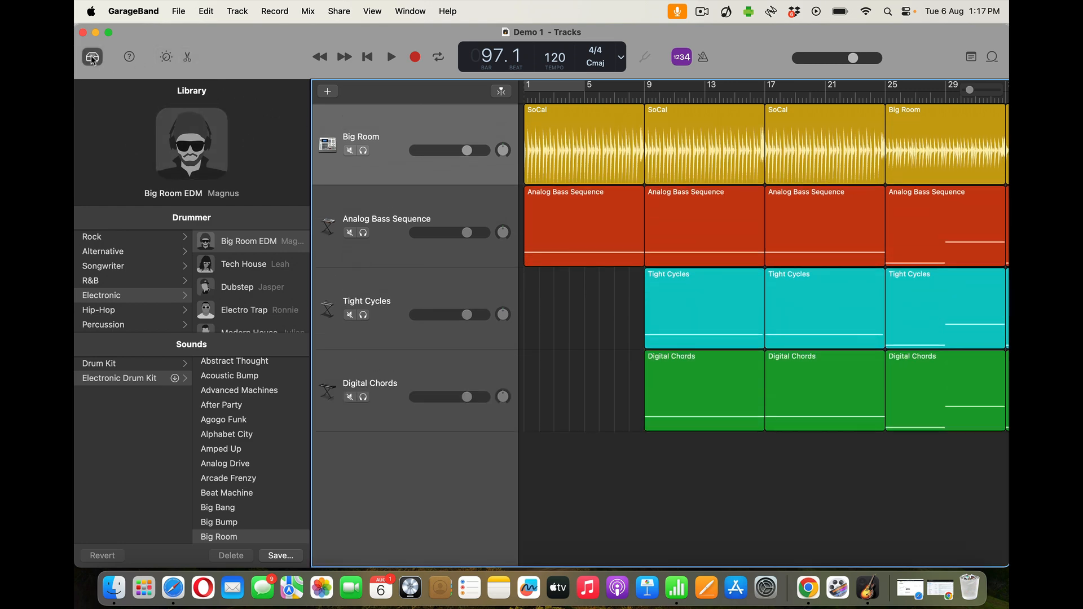
left_click(92, 58)
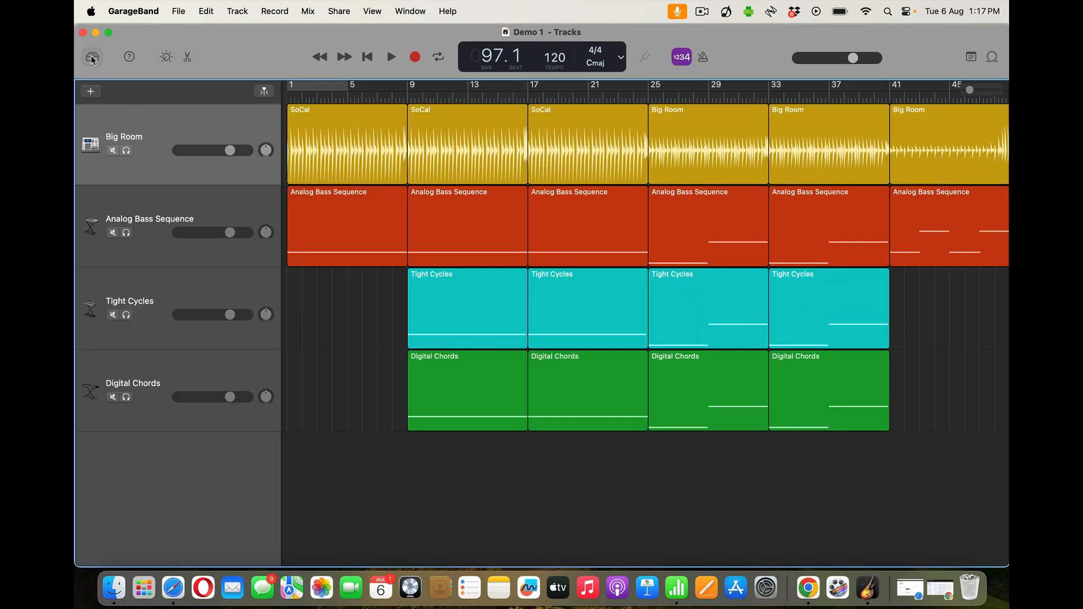
- Play the whole arrangement from bar 1 and stop playback just after the last region ends
left_click(367, 57)
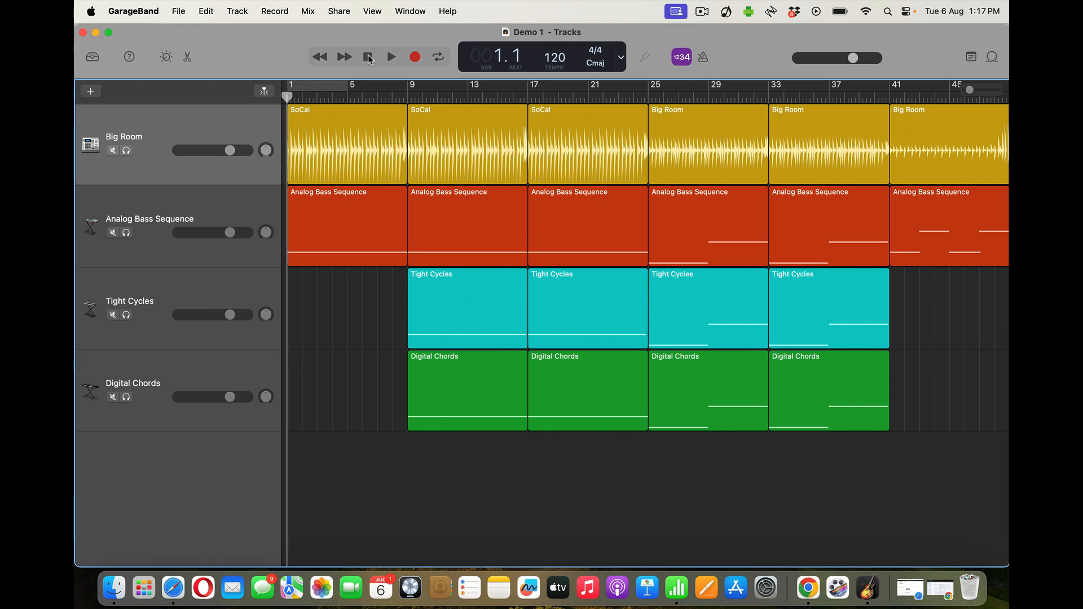
key("space")
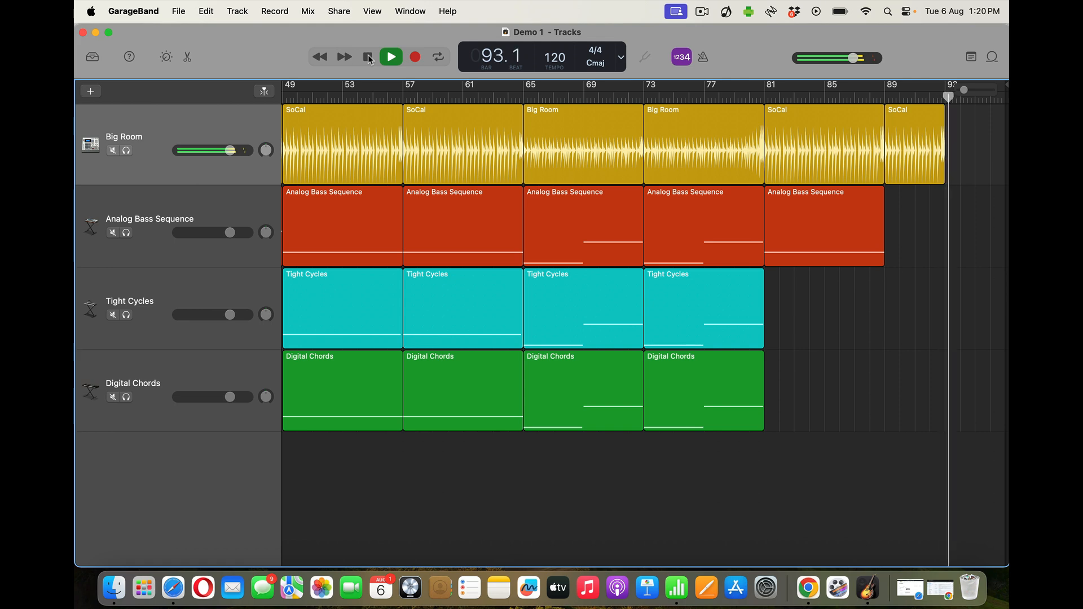
left_click(368, 57)
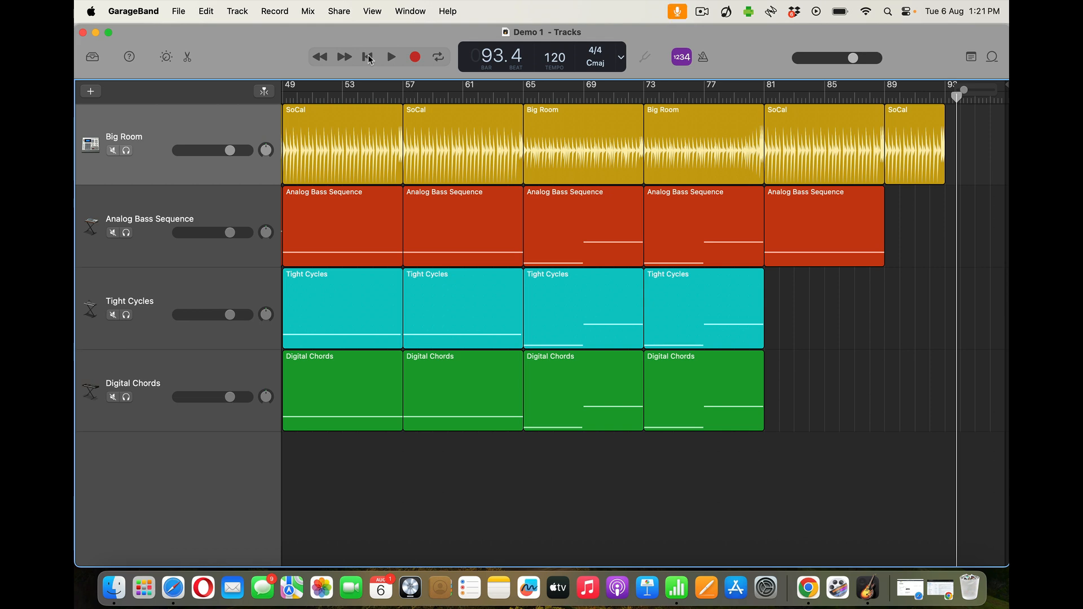
- Save the project with the completed arrangement
left_click(180, 12)
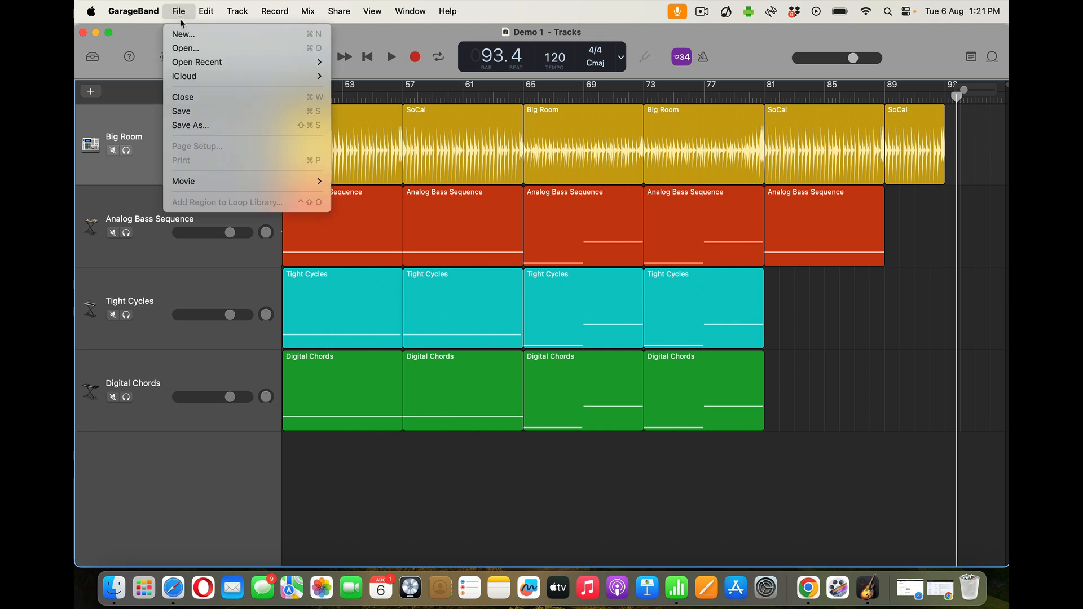
left_click(196, 112)
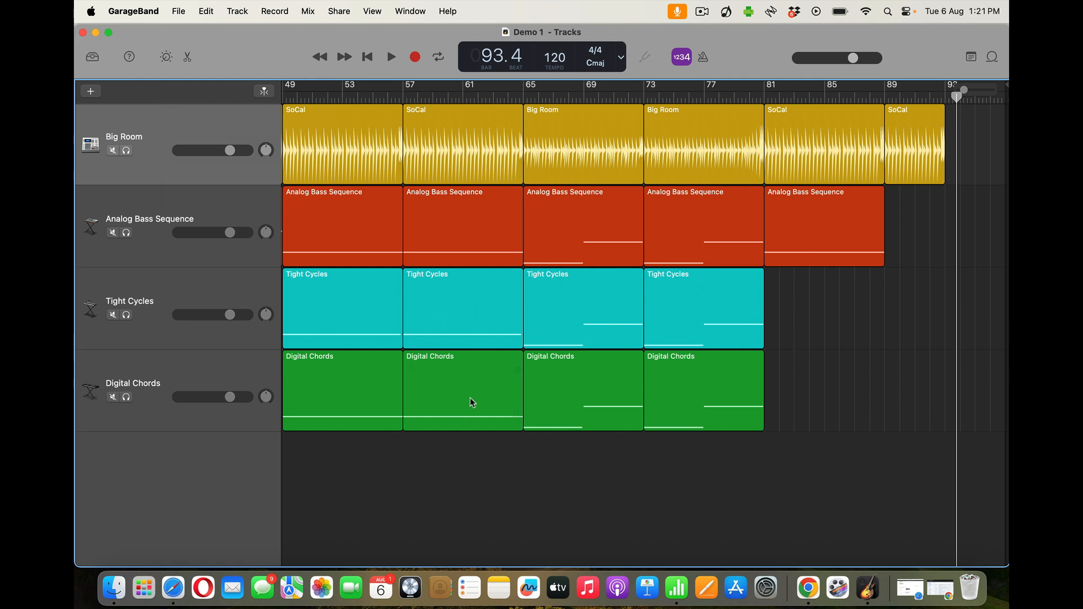
left_click(702, 11)
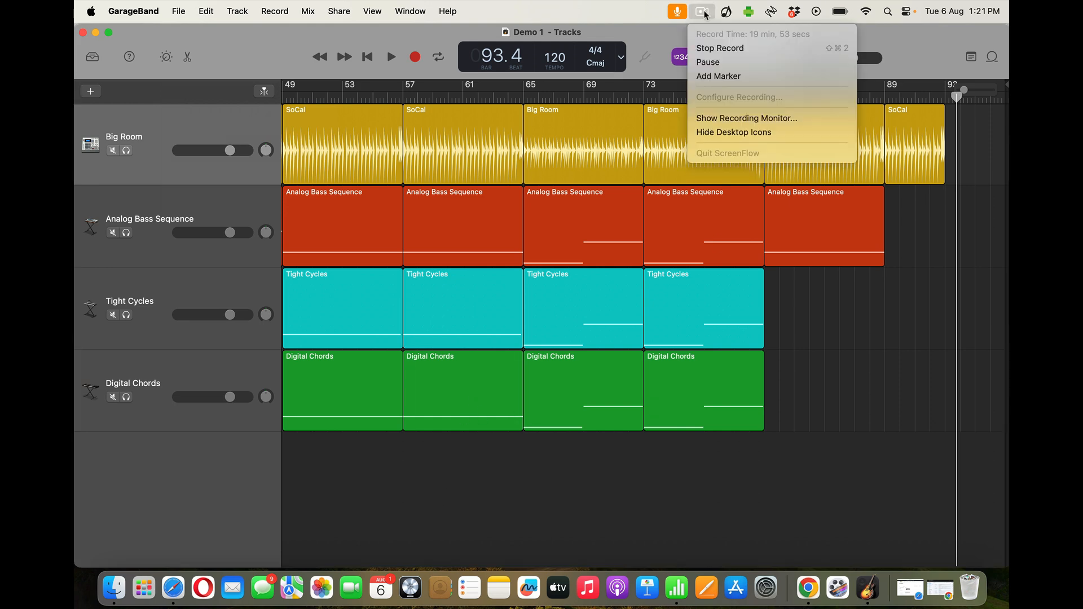